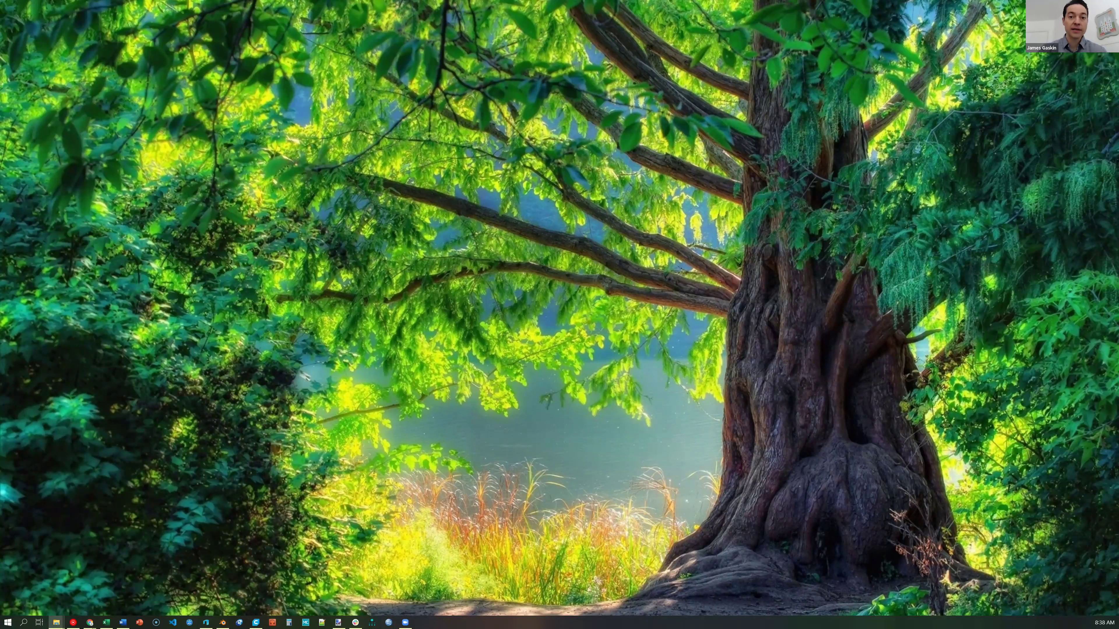
Switch to SPSS Statistics and show the EAM_2021_workshop.sav data set maximized in front of the output viewer
{"action": "left_click", "coordinate": [389, 622]}
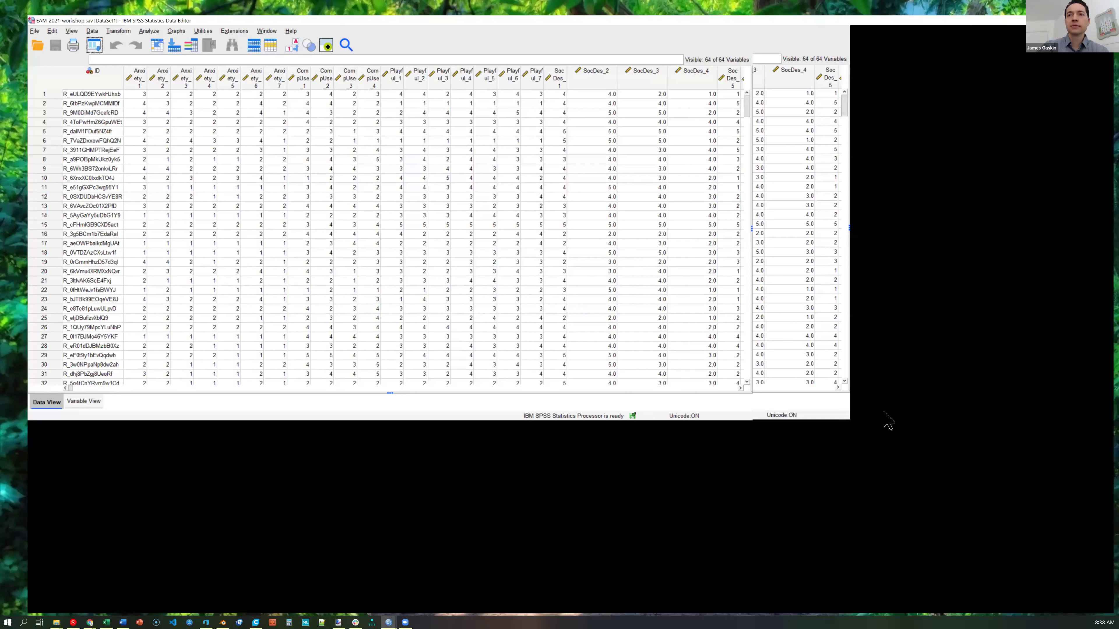
{"action": "key", "text": "super+Up"}
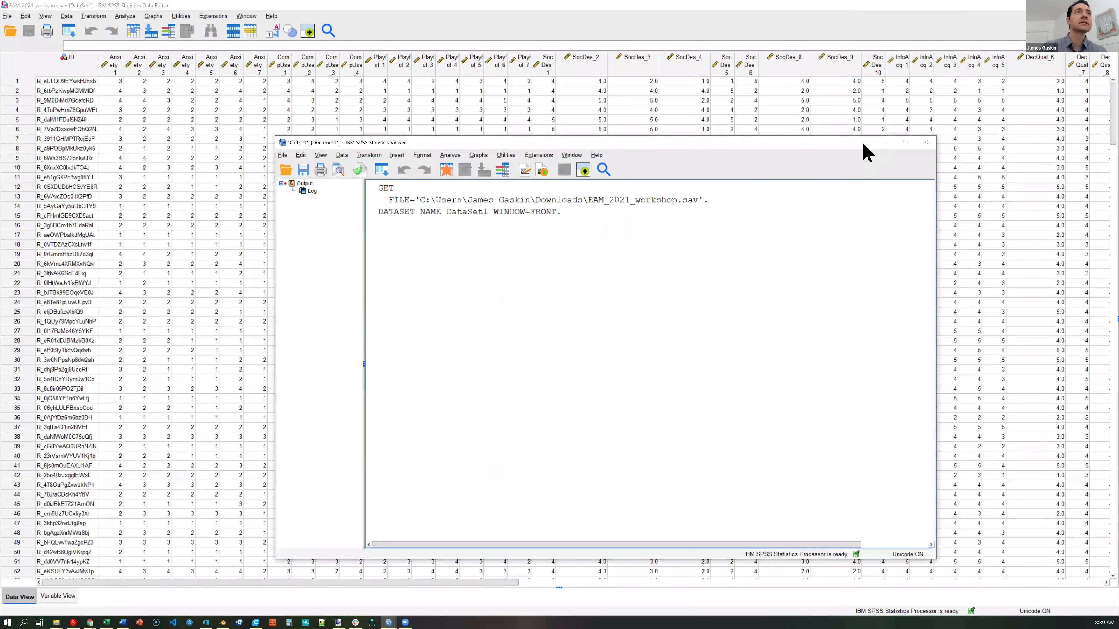
{"action": "left_click", "coordinate": [300, 22]}
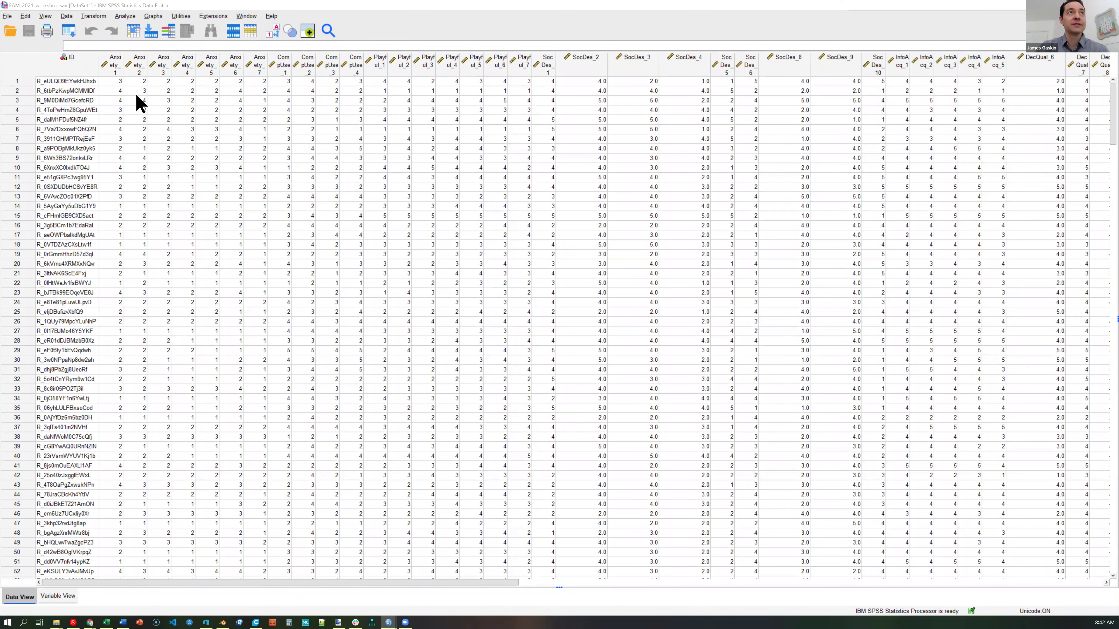
{"action": "left_click", "coordinate": [126, 18]}
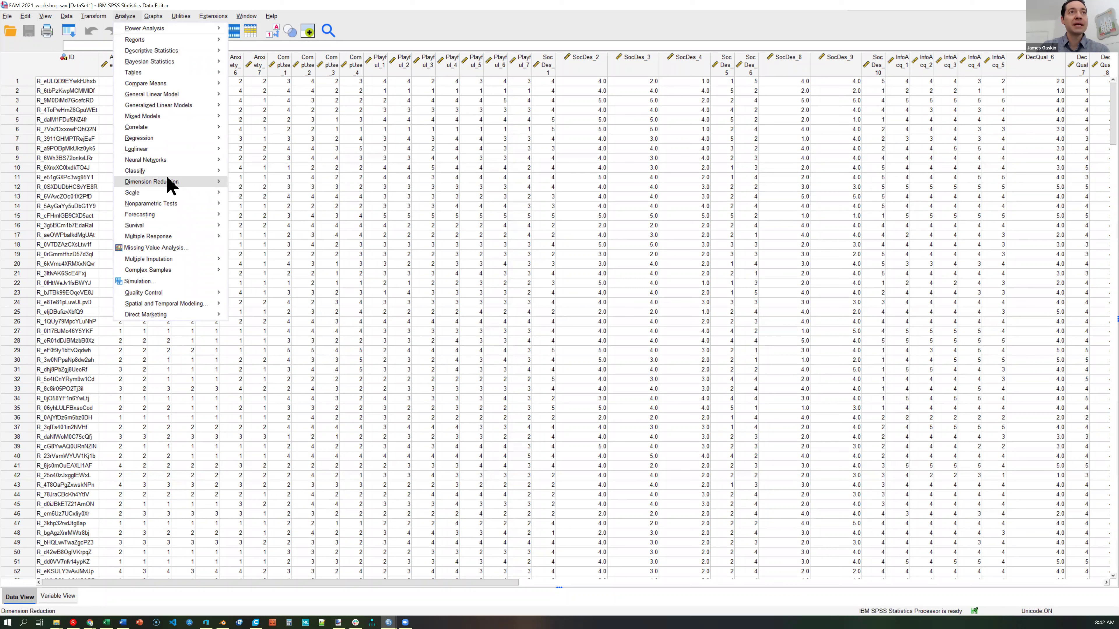
{"action": "mouse_move", "coordinate": [190, 185]}
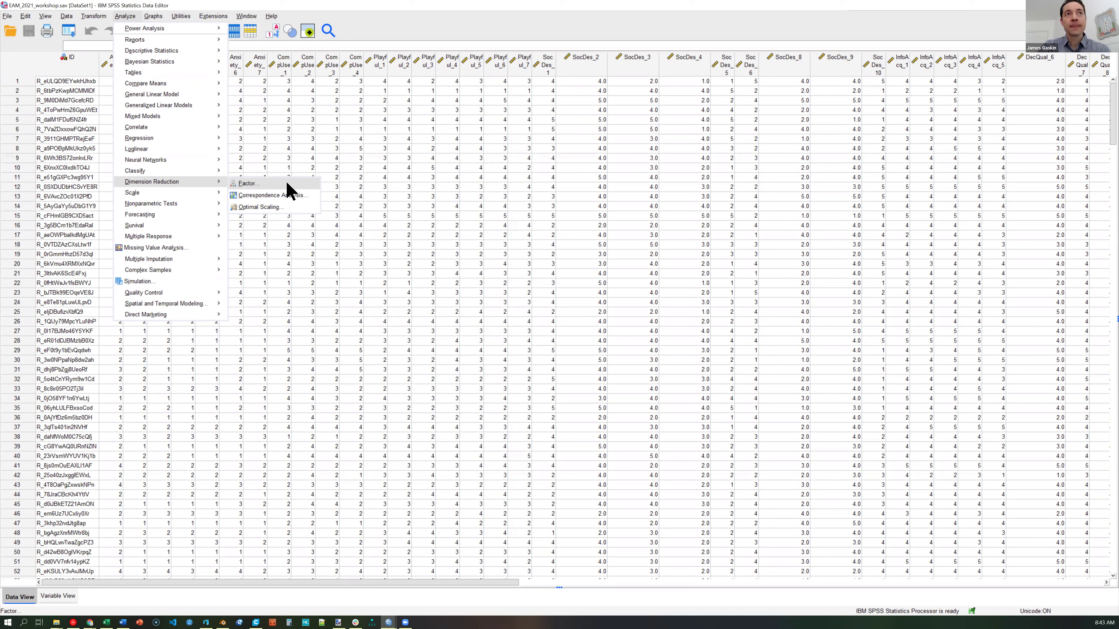
{"action": "left_click", "coordinate": [286, 181]}
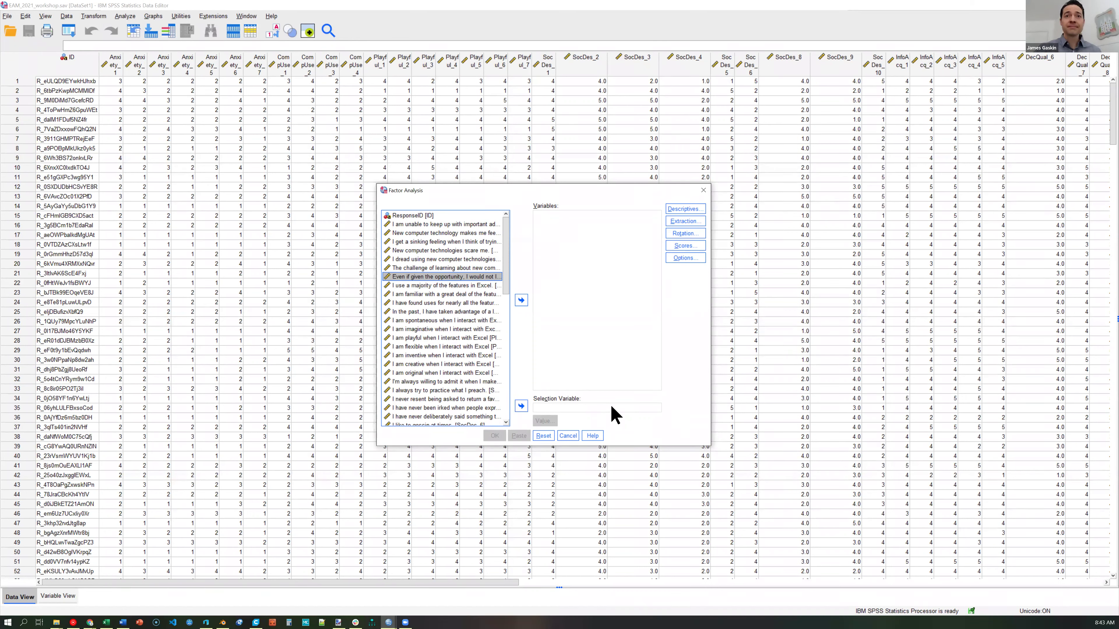
{"action": "left_click", "coordinate": [568, 436]}
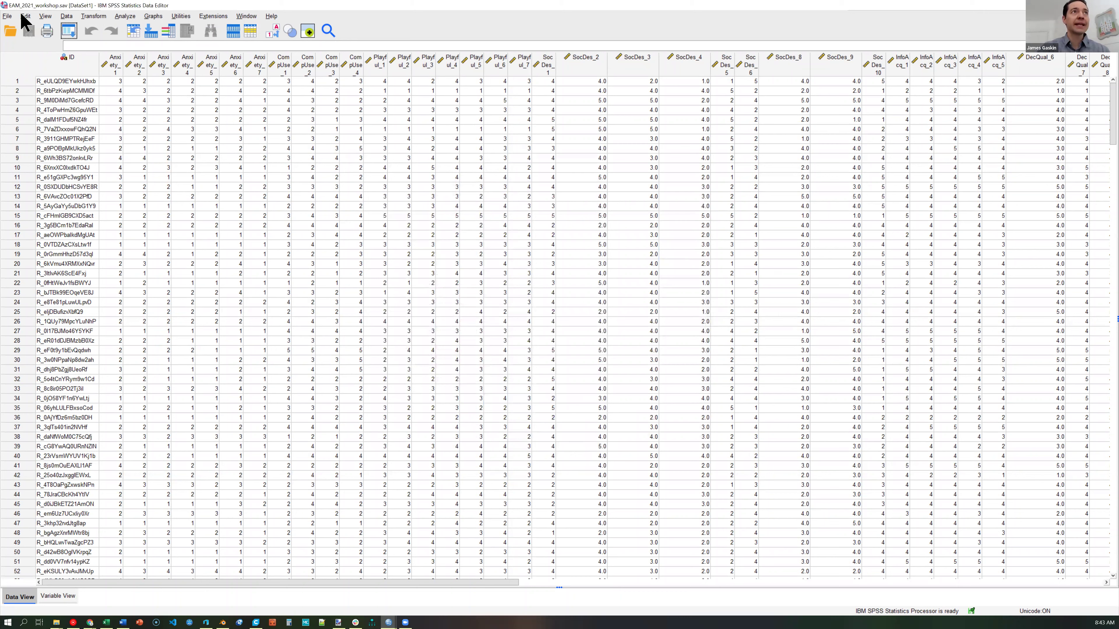
Set variable lists to display names, and show variables as names in the output outline and pivot tables
{"action": "left_click", "coordinate": [26, 16]}
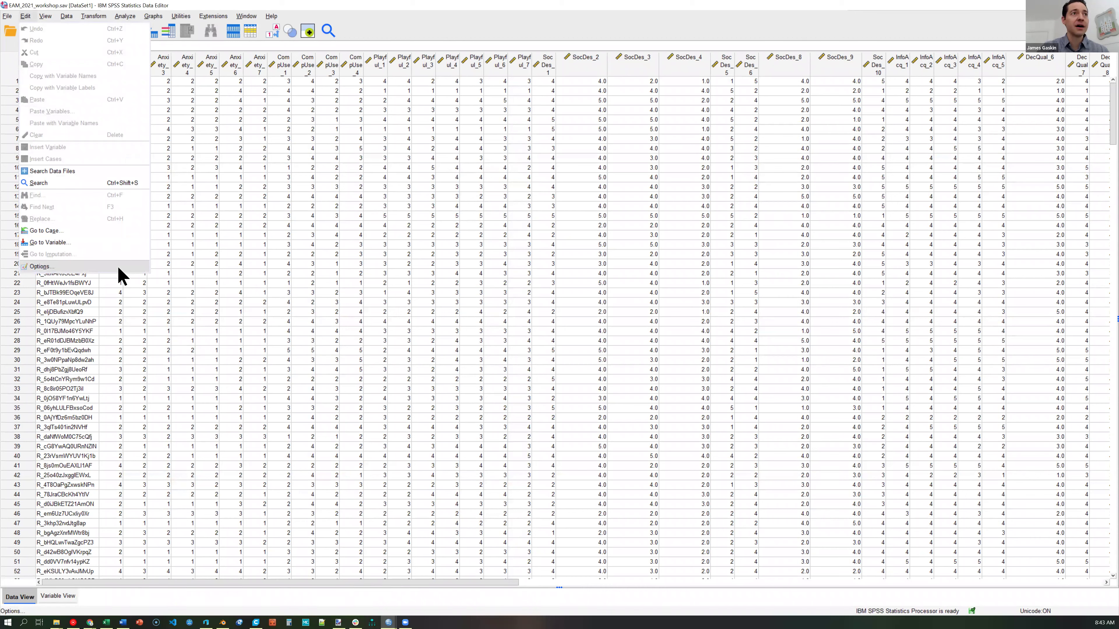
{"action": "left_click", "coordinate": [102, 267]}
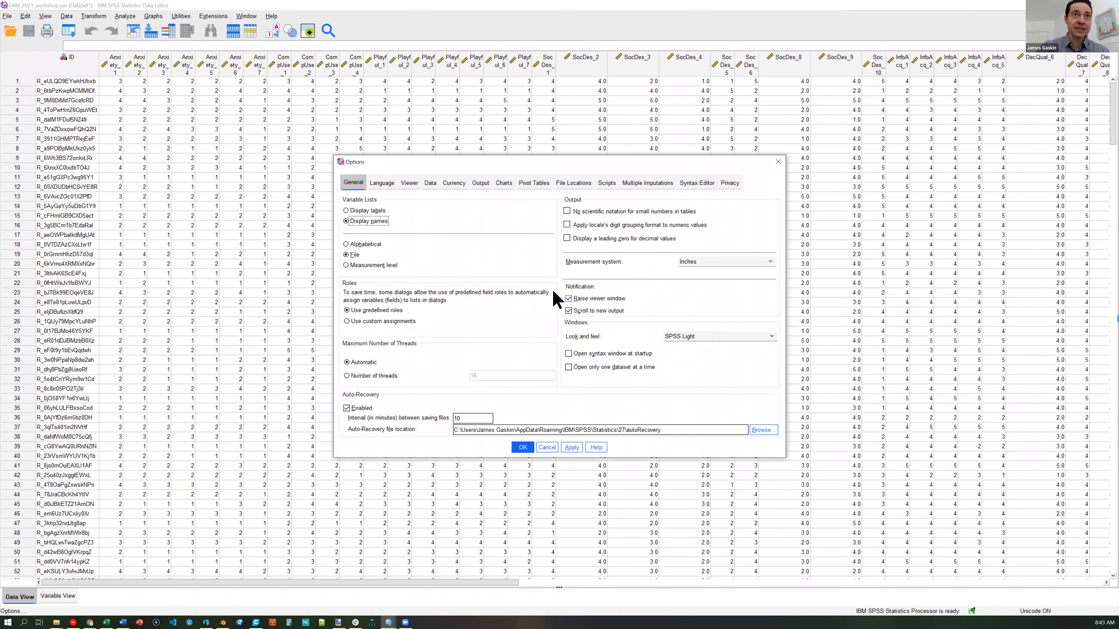
{"action": "left_click", "coordinate": [352, 182]}
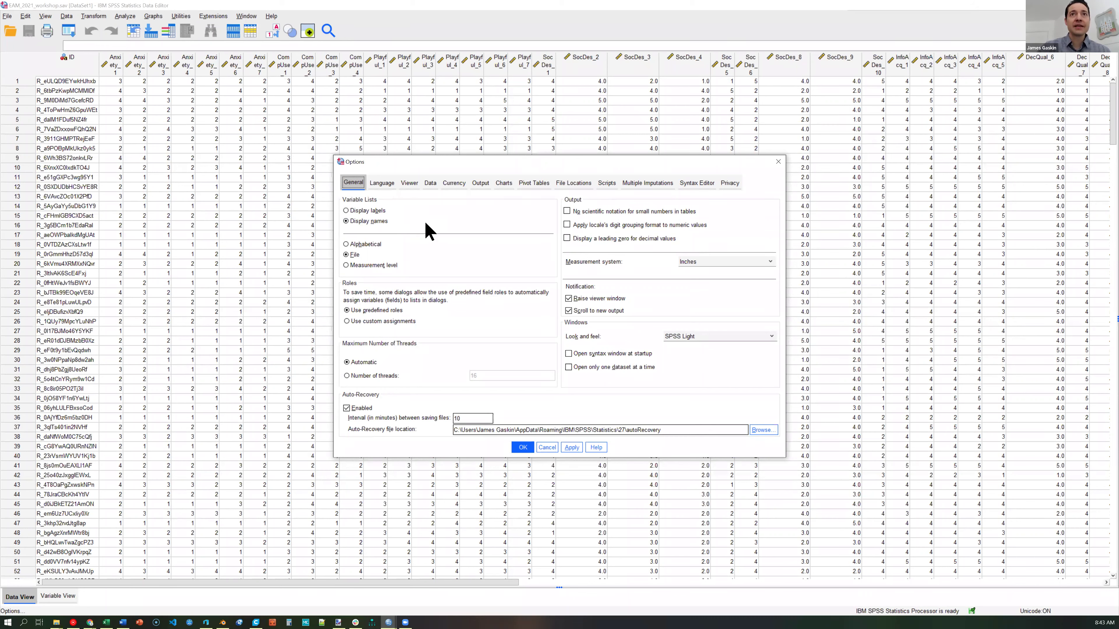
{"action": "left_click", "coordinate": [483, 185]}
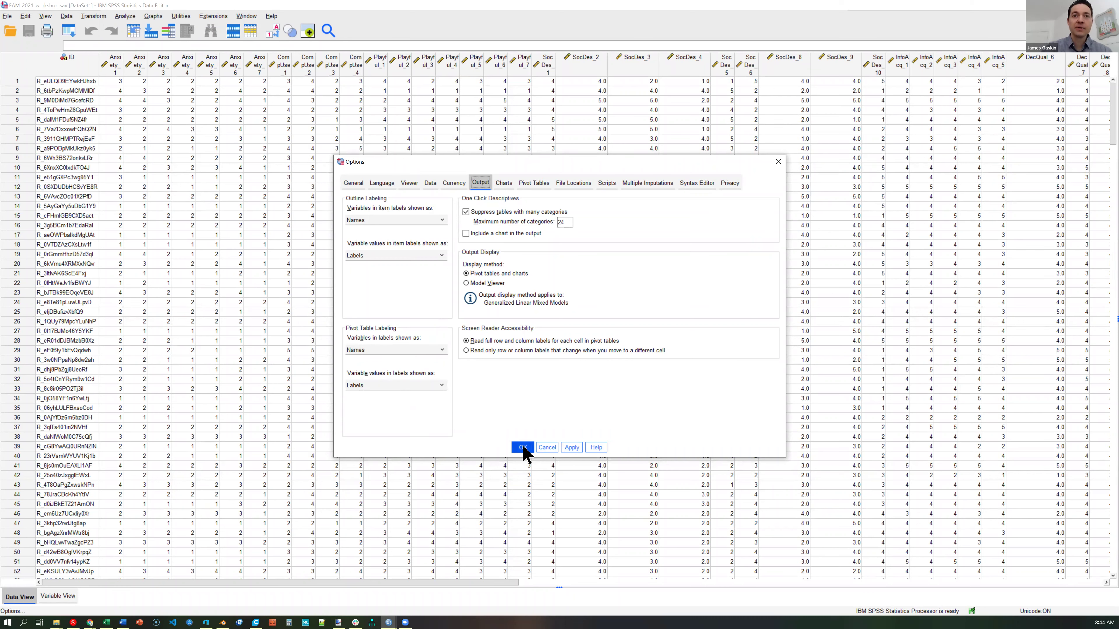
{"action": "left_click", "coordinate": [544, 448]}
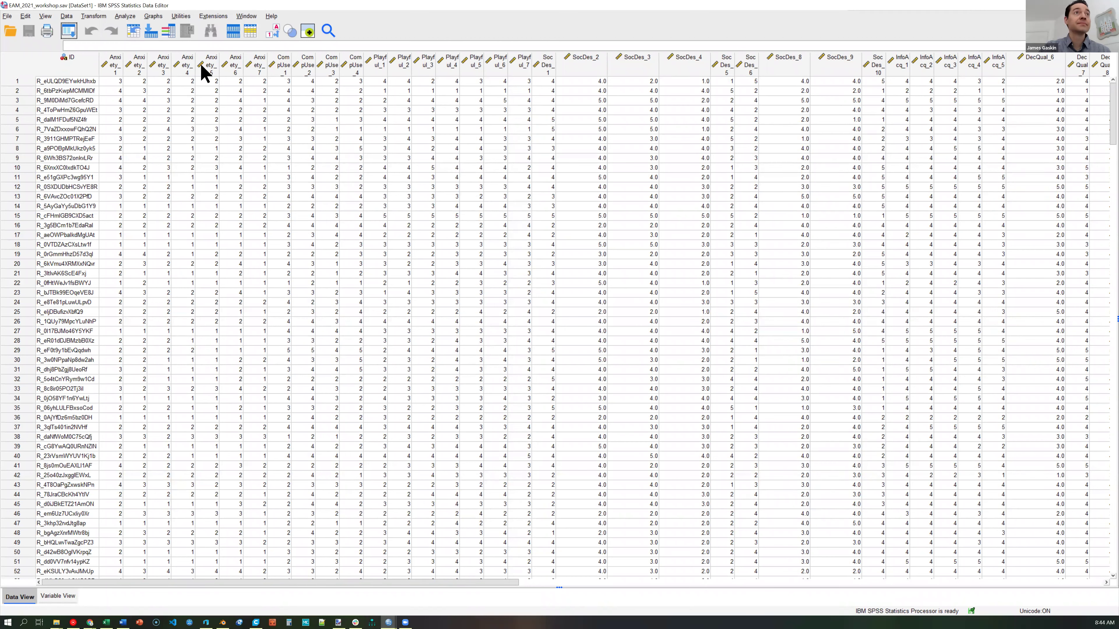
Start a Factor analysis and add all items from Anxiety_1 through Useful_7 as its variables
{"action": "left_click", "coordinate": [124, 17]}
{"action": "mouse_move", "coordinate": [171, 181]}
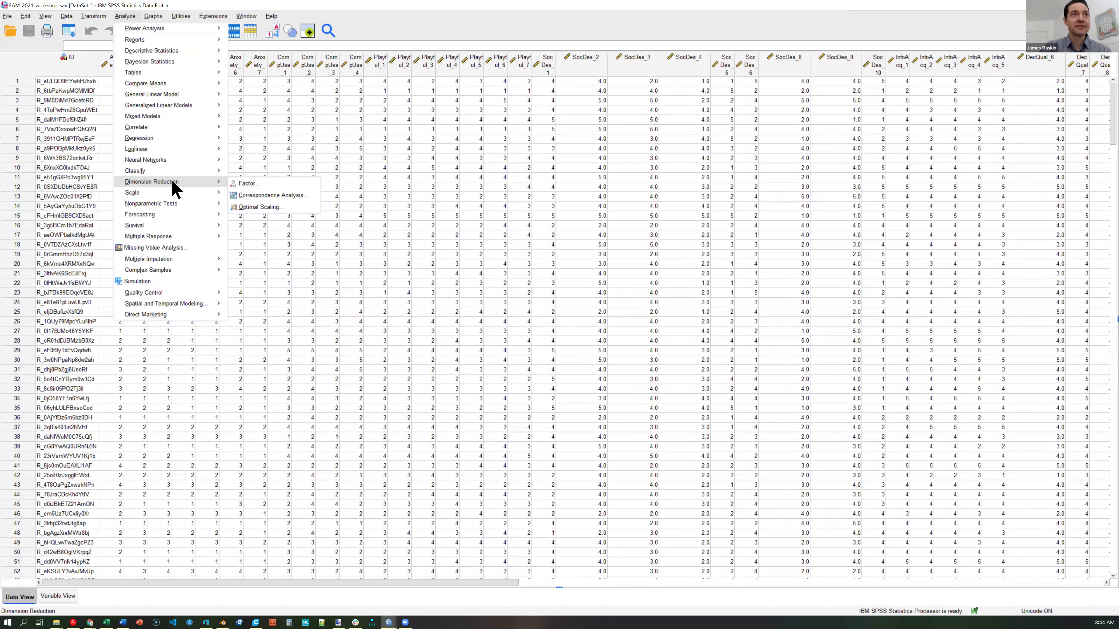
{"action": "left_click", "coordinate": [278, 185]}
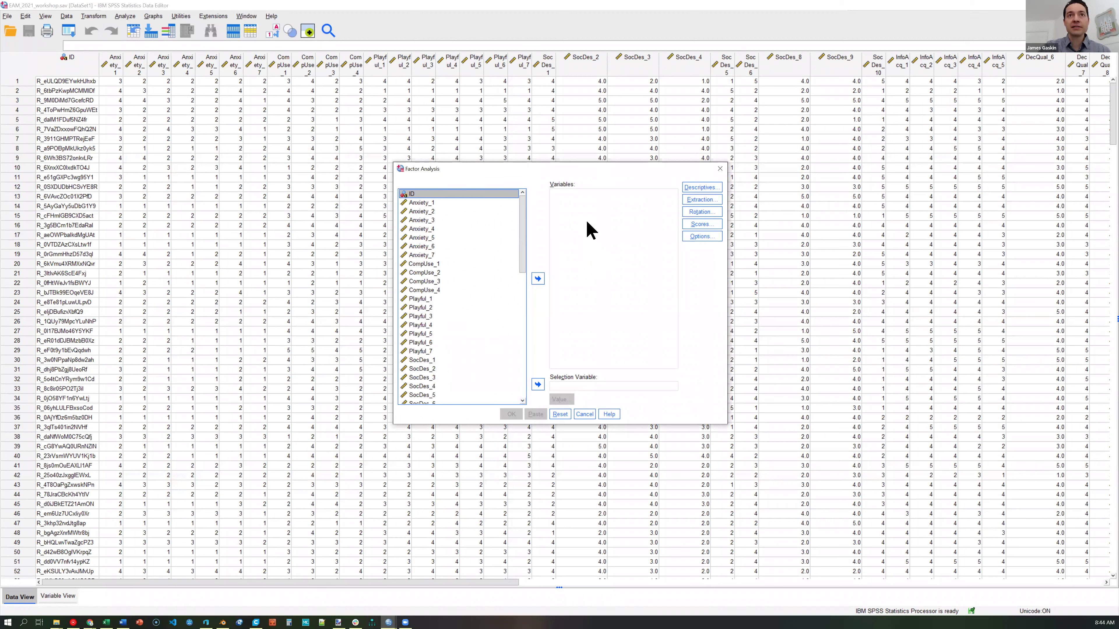
{"action": "left_click", "coordinate": [474, 202]}
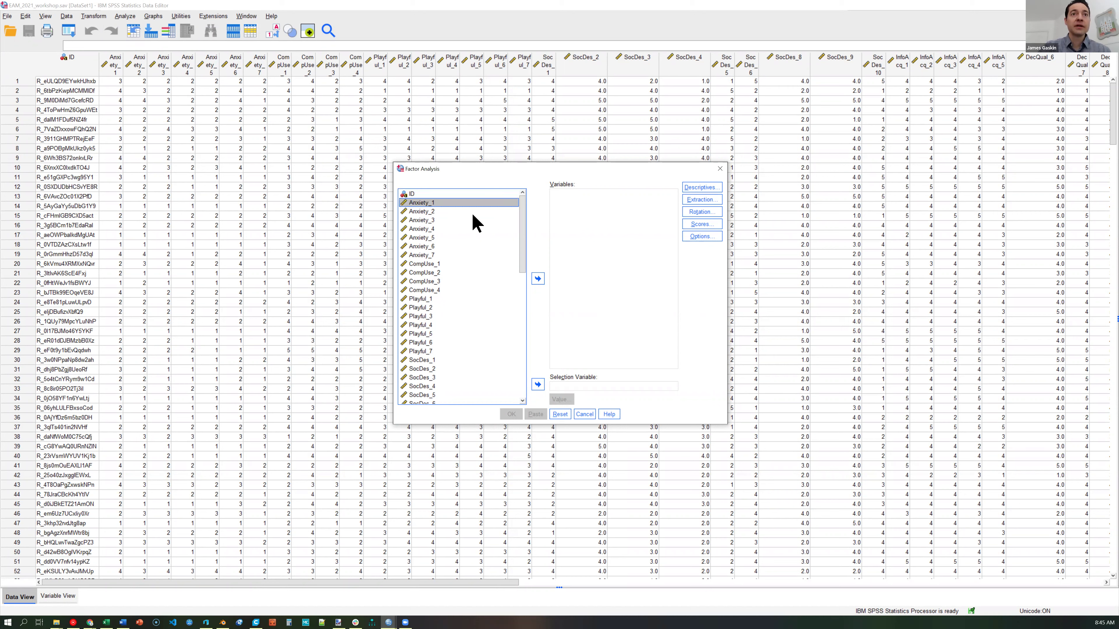
{"action": "scroll", "coordinate": [441, 325], "scroll_direction": "down", "scroll_amount": 13}
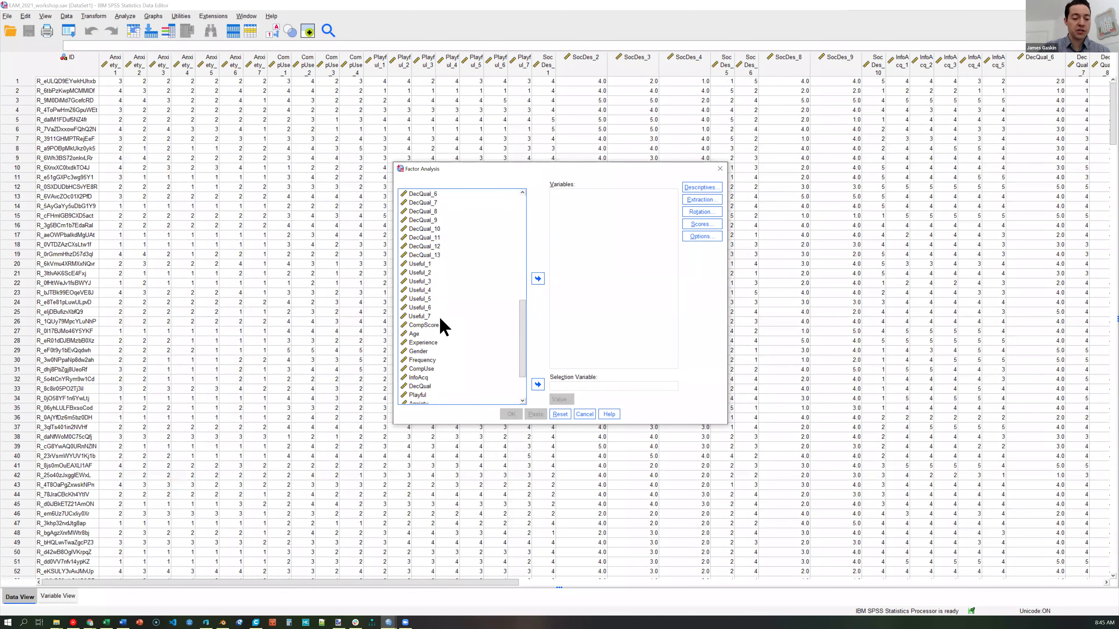
{"action": "left_click", "coordinate": [440, 317], "text": "shift"}
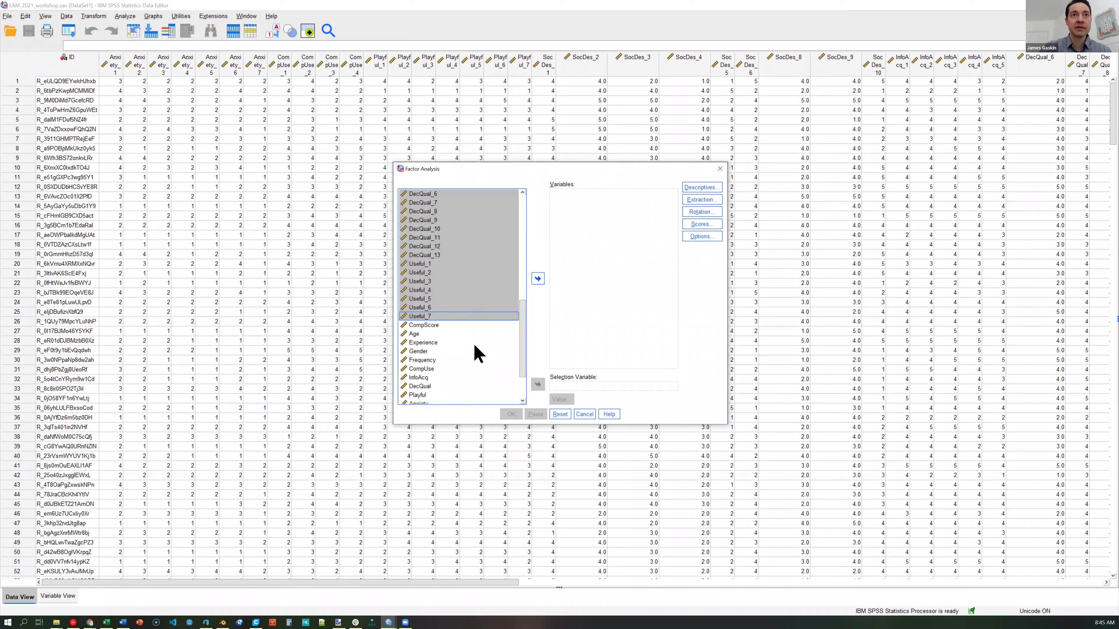
{"action": "scroll", "coordinate": [507, 340], "scroll_direction": "up", "scroll_amount": 3}
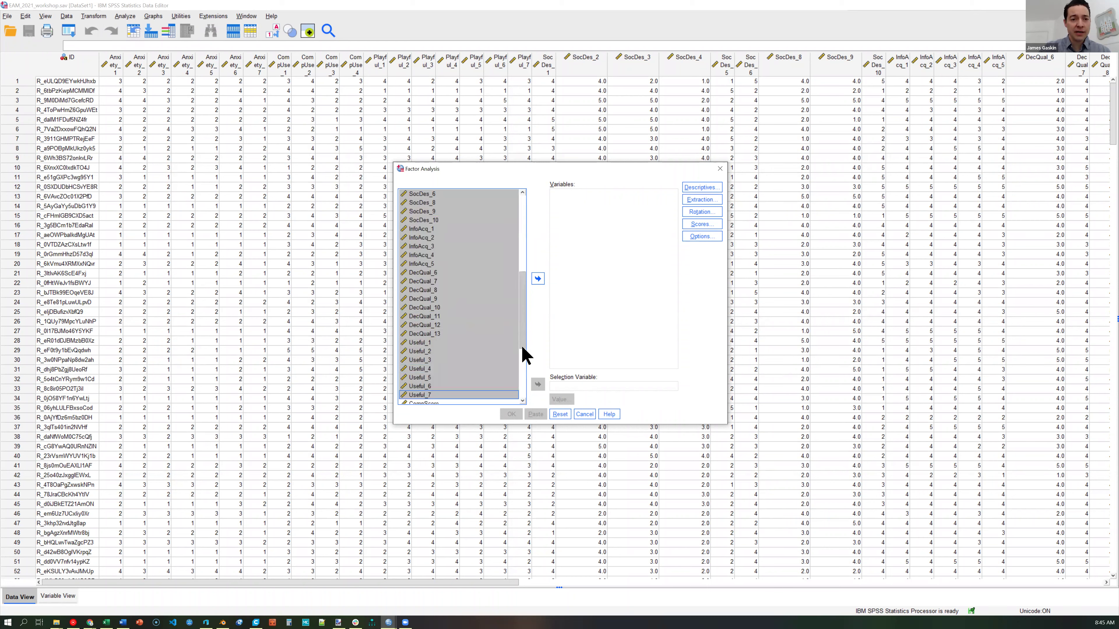
{"action": "scroll", "coordinate": [522, 348], "scroll_direction": "down", "scroll_amount": 3}
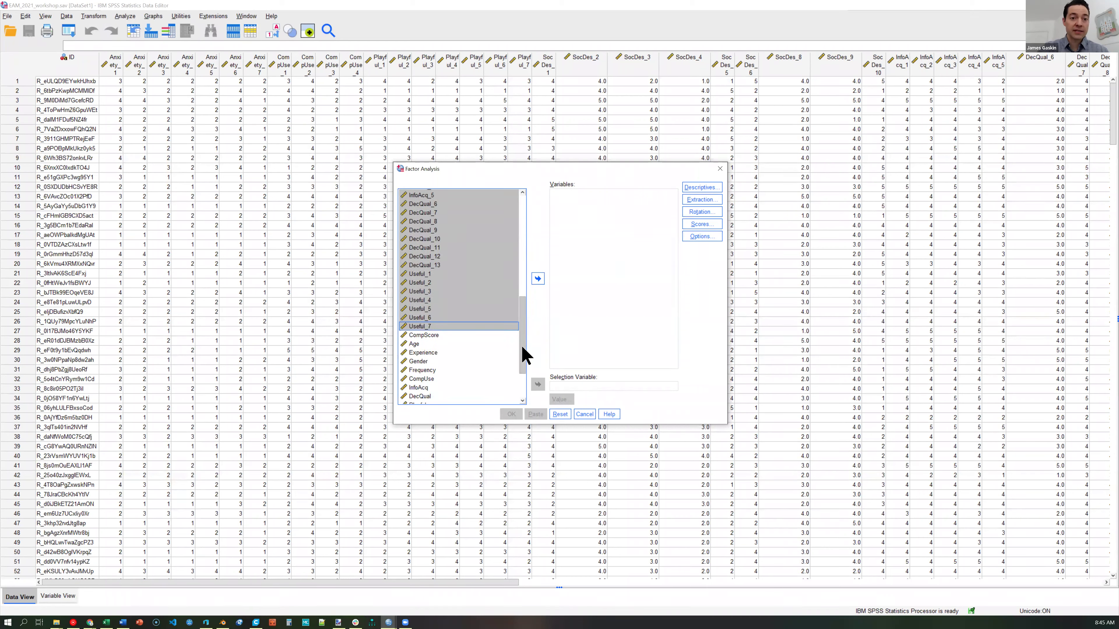
{"action": "left_click", "coordinate": [537, 278]}
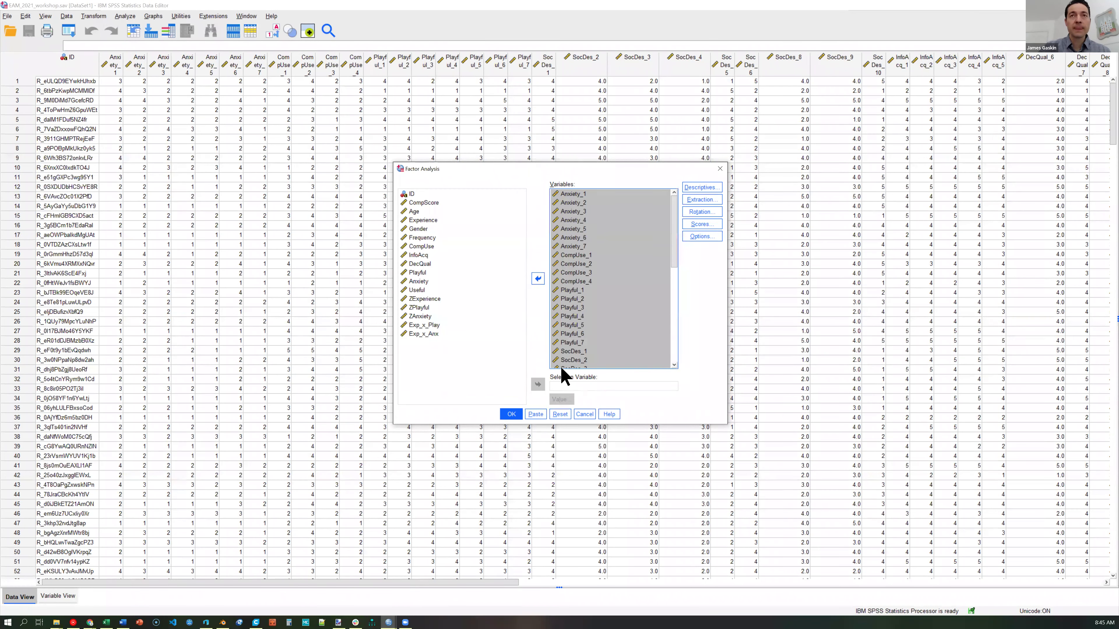
Request KMO and Bartlett's test of sphericity and the reproduced correlation matrix in the factor analysis descriptives
{"action": "left_click", "coordinate": [702, 186]}
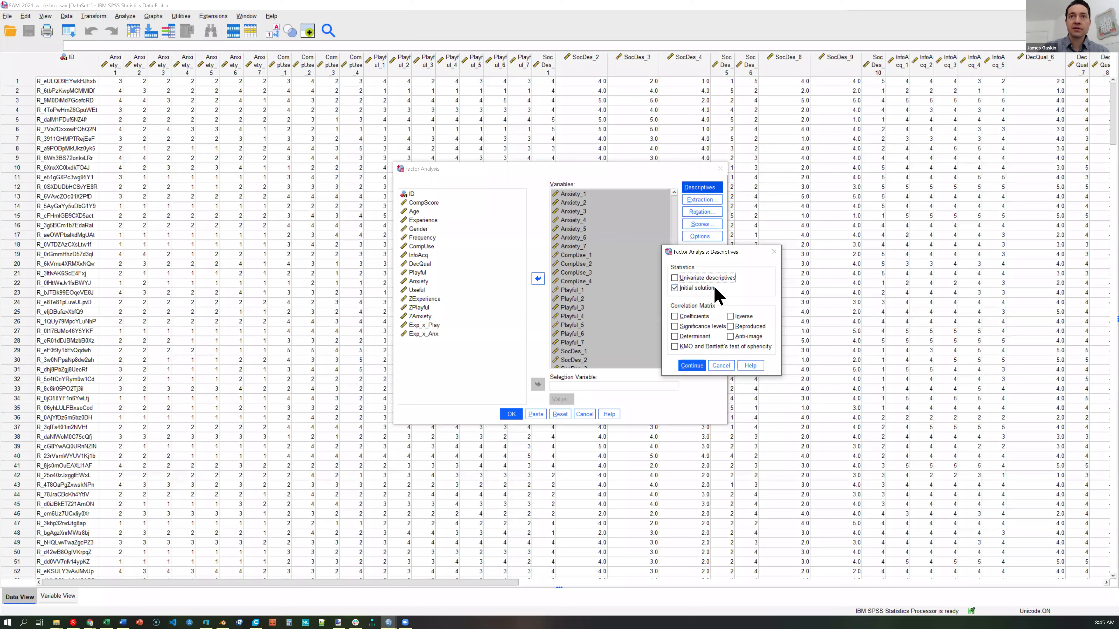
{"action": "left_click", "coordinate": [675, 346]}
{"action": "left_click", "coordinate": [731, 328]}
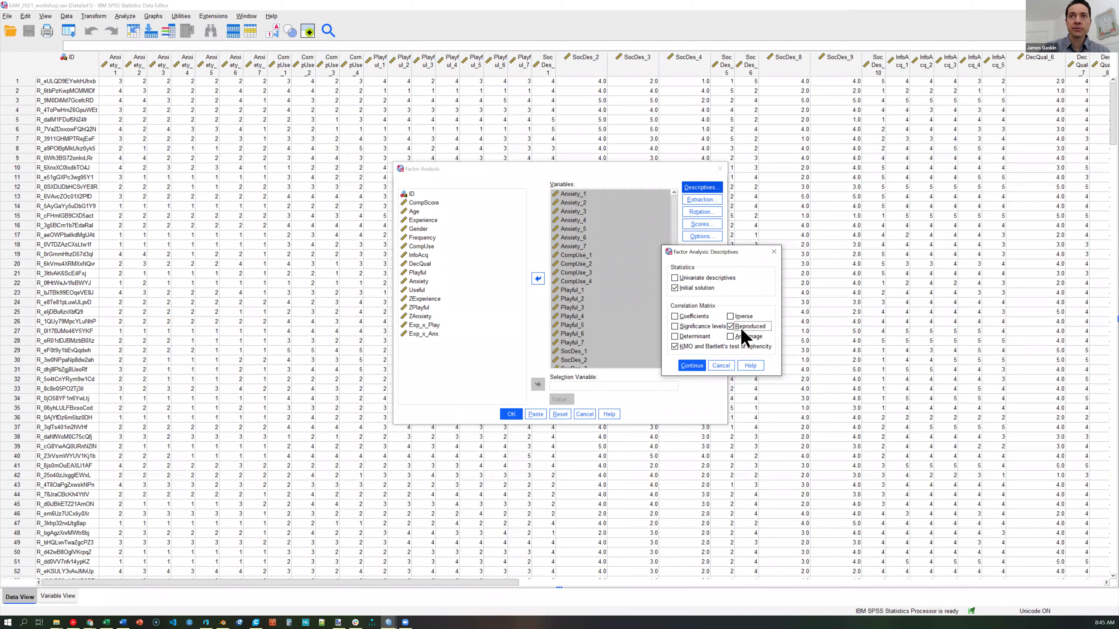
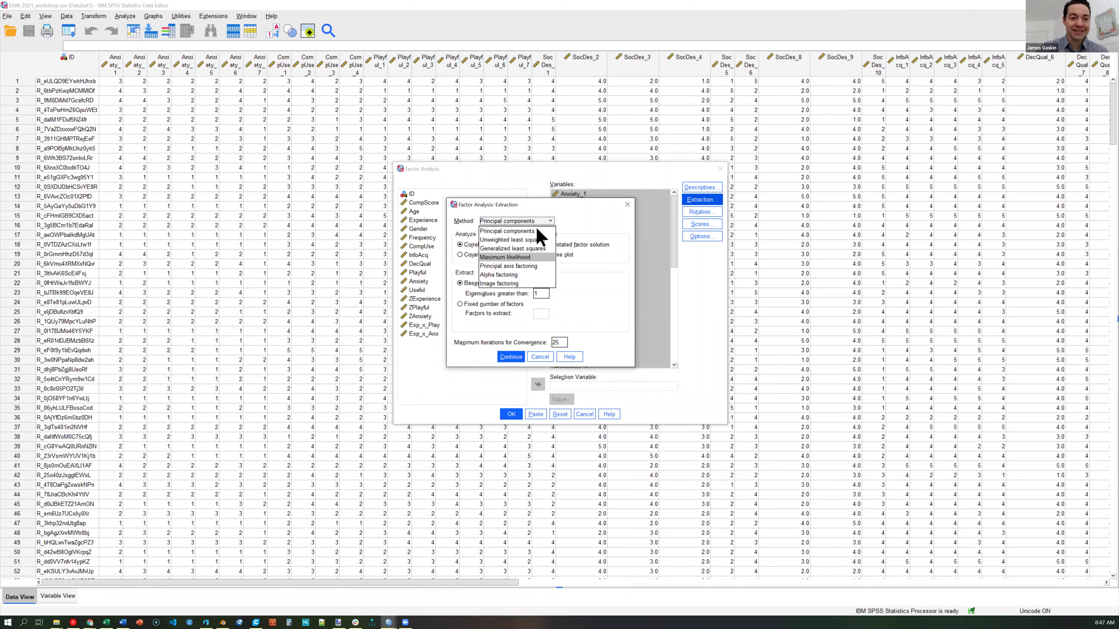
Keep Principal components as the extraction method, based on eigenvalues greater than 1, and accept the extraction settings
{"action": "left_click", "coordinate": [552, 221]}
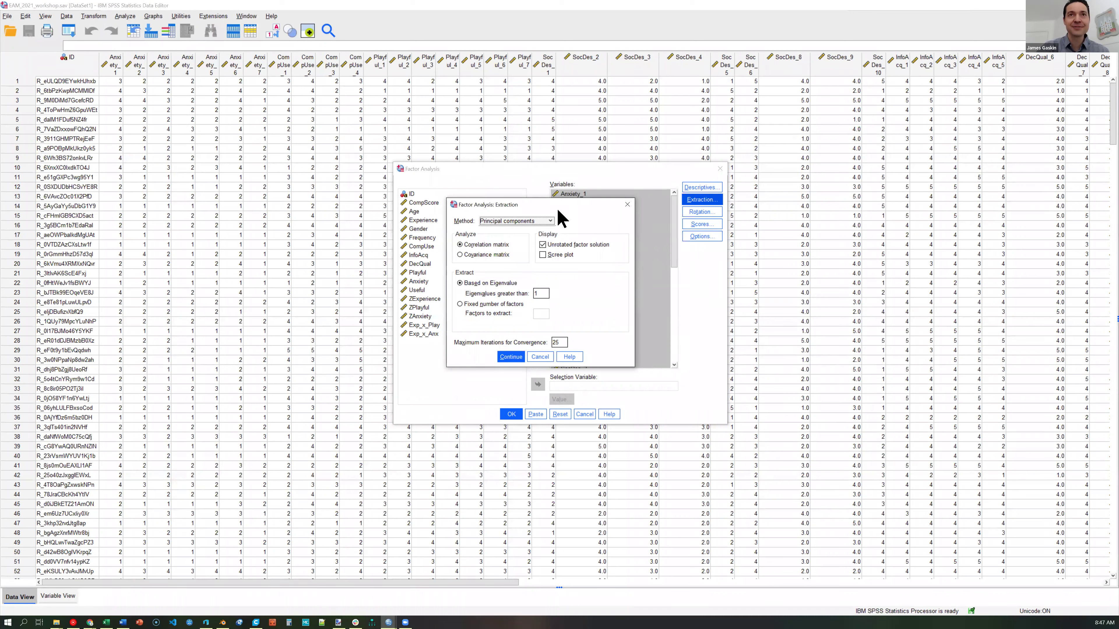
{"action": "left_click_drag", "start_coordinate": [563, 204], "coordinate": [611, 207]}
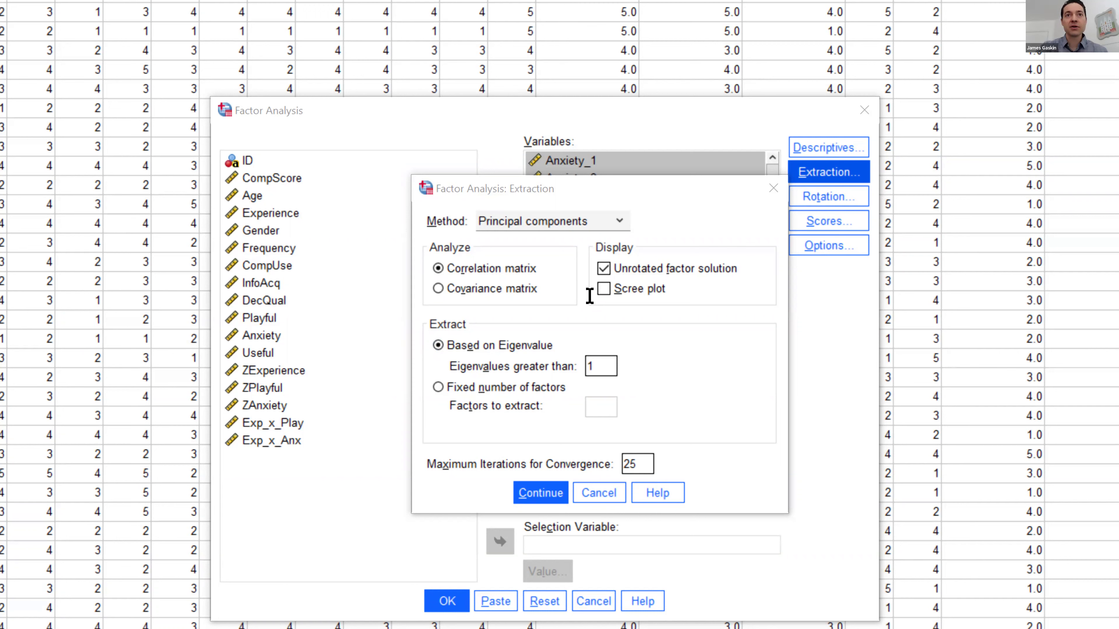
{"action": "left_click", "coordinate": [580, 297]}
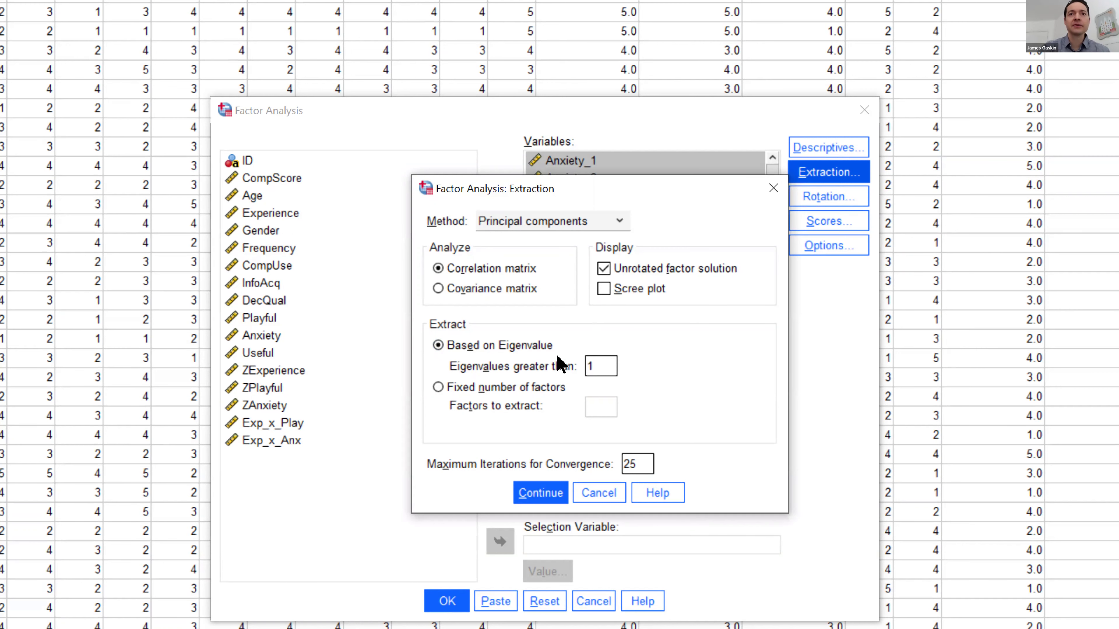
{"action": "key", "text": "Return"}
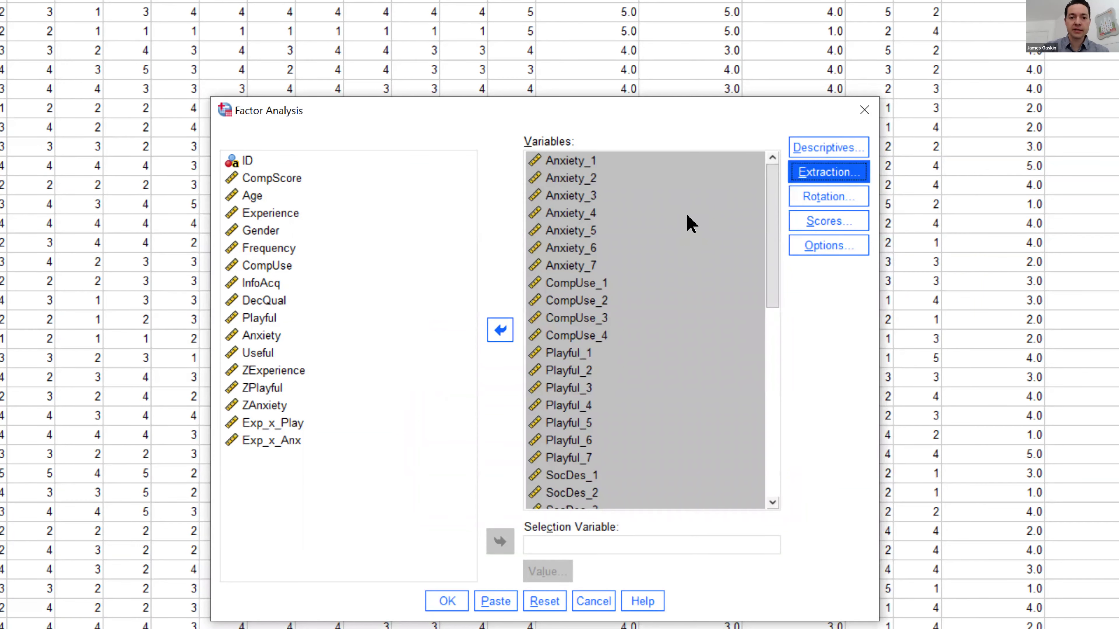
Set the factor rotation method to Promax with a Kappa of 4
{"action": "key", "text": "alt+t"}
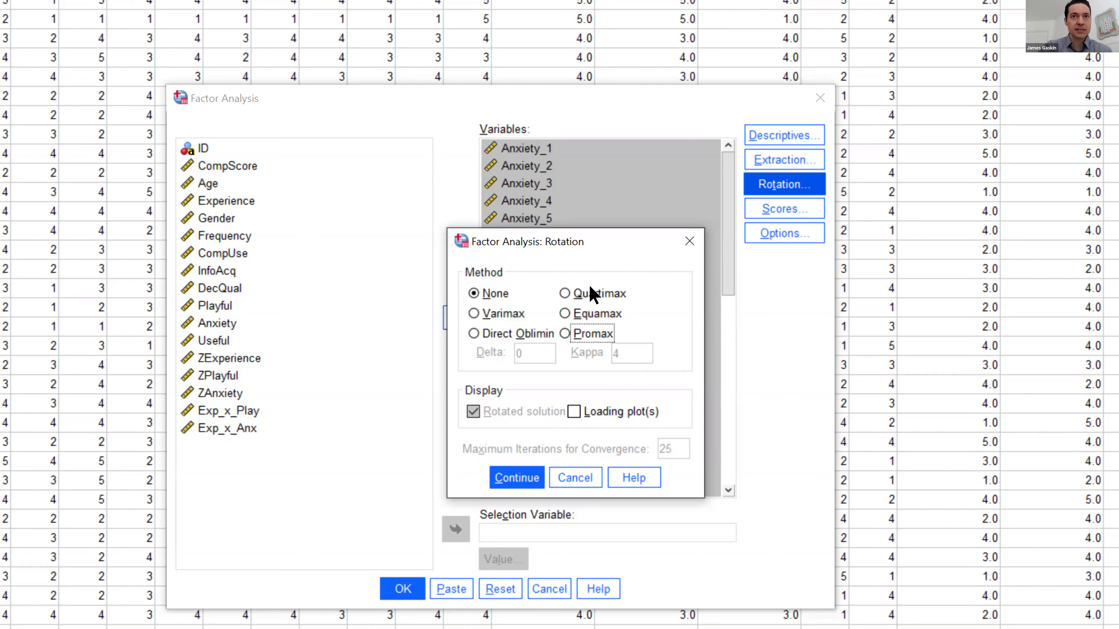
{"action": "key", "text": "space"}
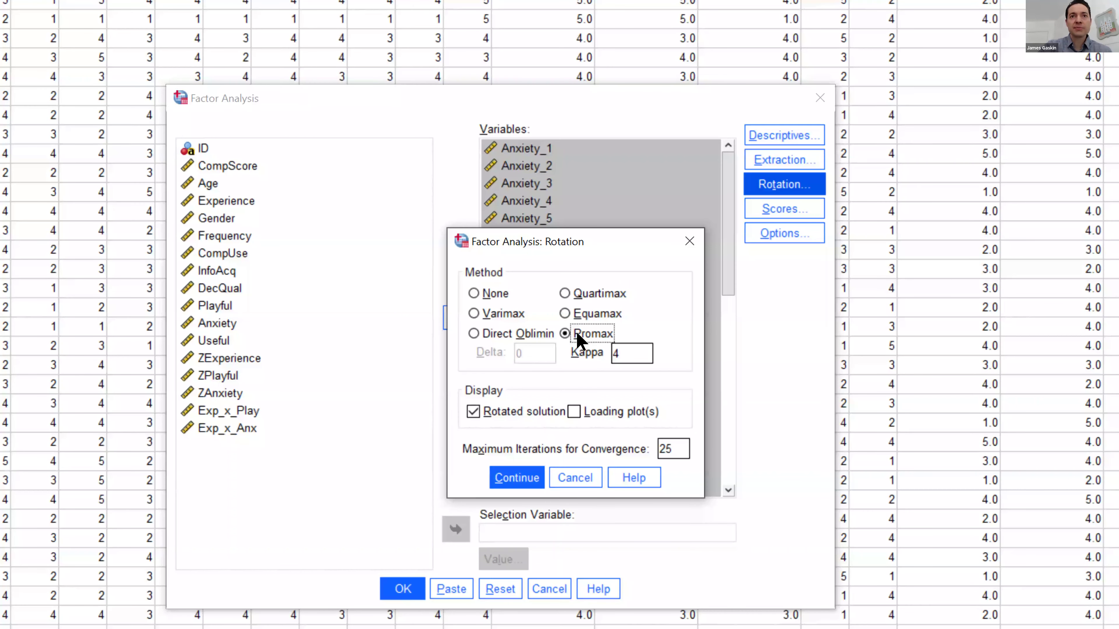
{"action": "key", "text": "Return"}
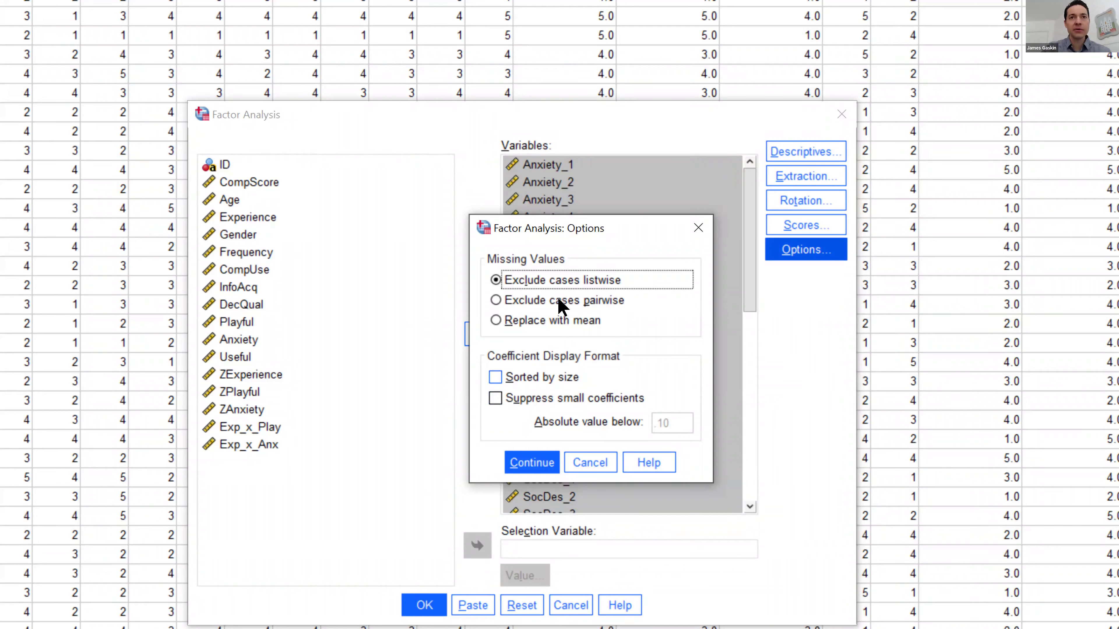
Suppress small coefficients with an absolute value below .3 in the factor analysis output
{"action": "key", "text": "alt+u"}
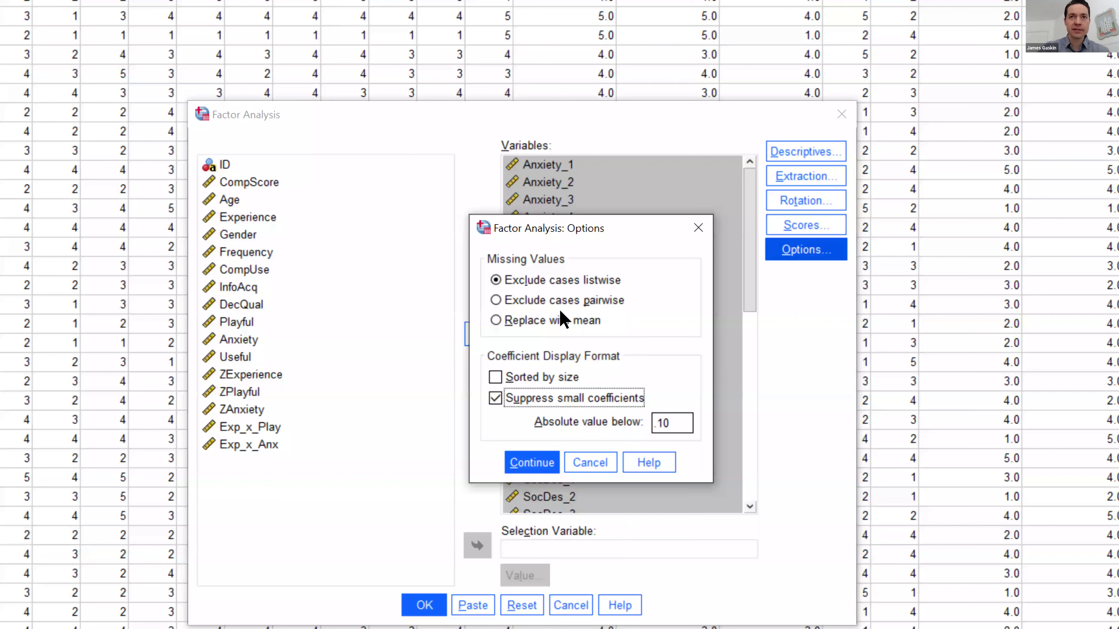
{"action": "key", "text": "Tab"}
{"action": "key", "text": "BackSpace"}
{"action": "type", "text": ".3"}
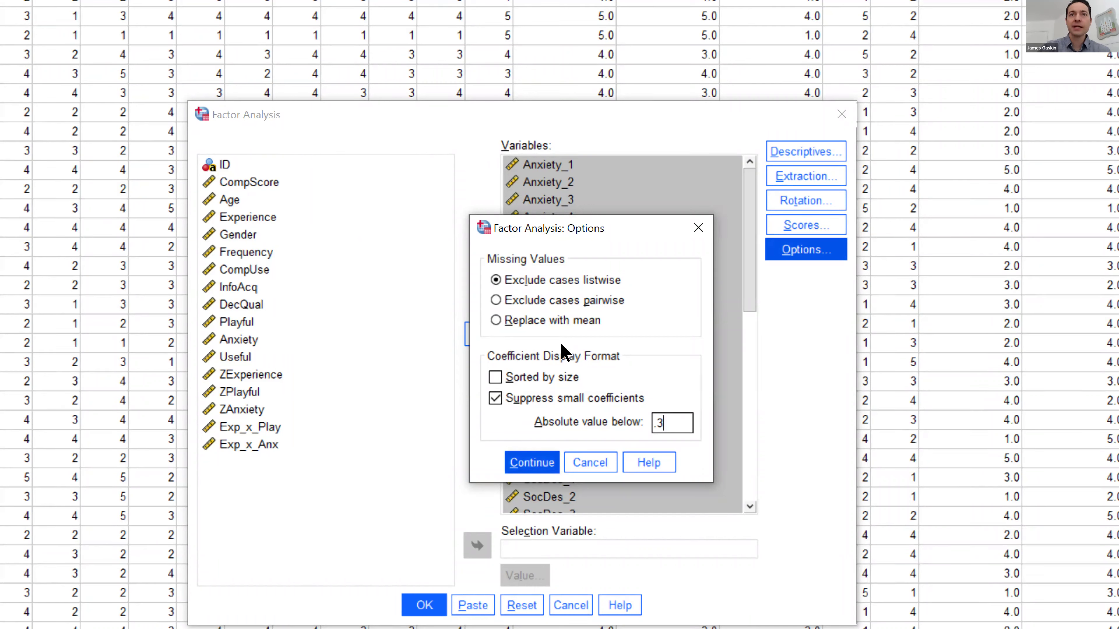
{"action": "key", "text": "Return"}
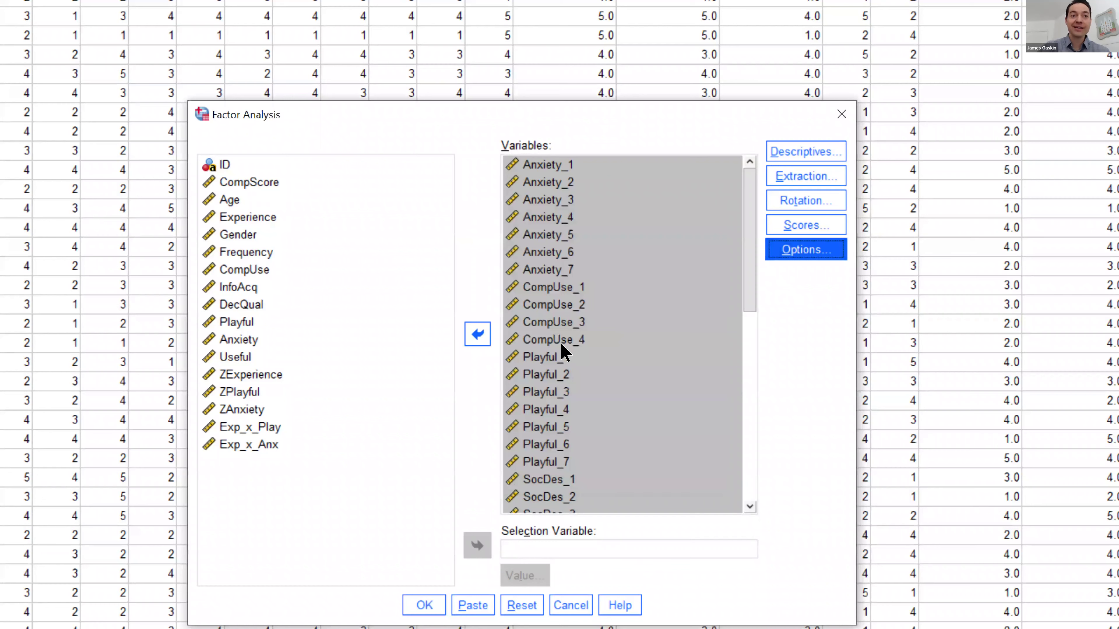
Run the factor analysis and review the KMO and Bartlett's Test and Communalities tables
{"action": "key", "text": "Return"}
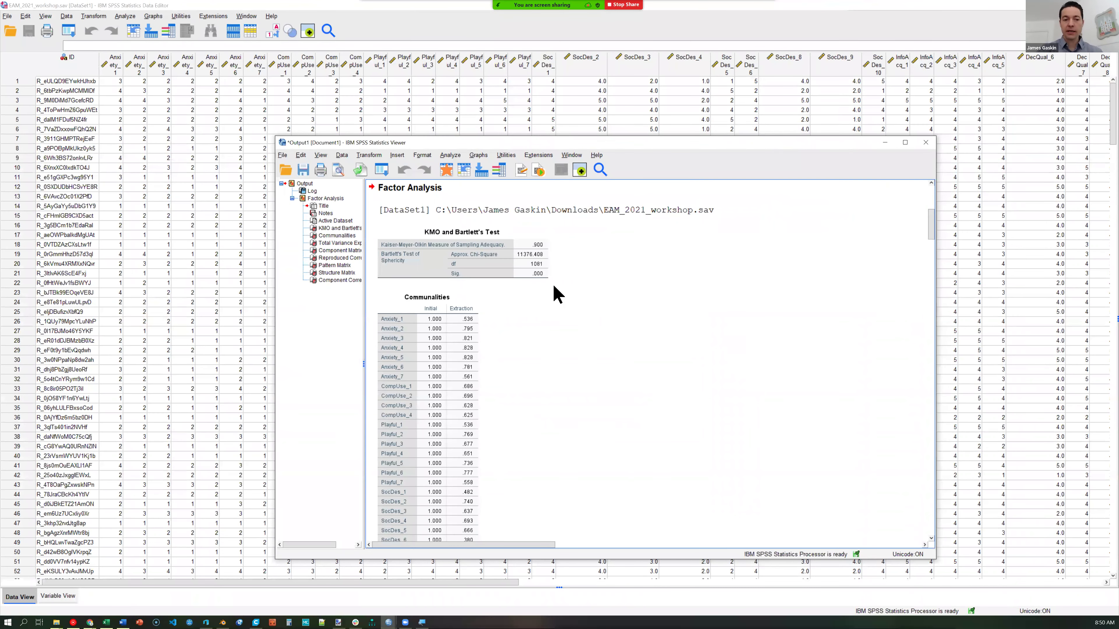
{"action": "scroll", "coordinate": [555, 286], "scroll_direction": "down", "scroll_amount": 1}
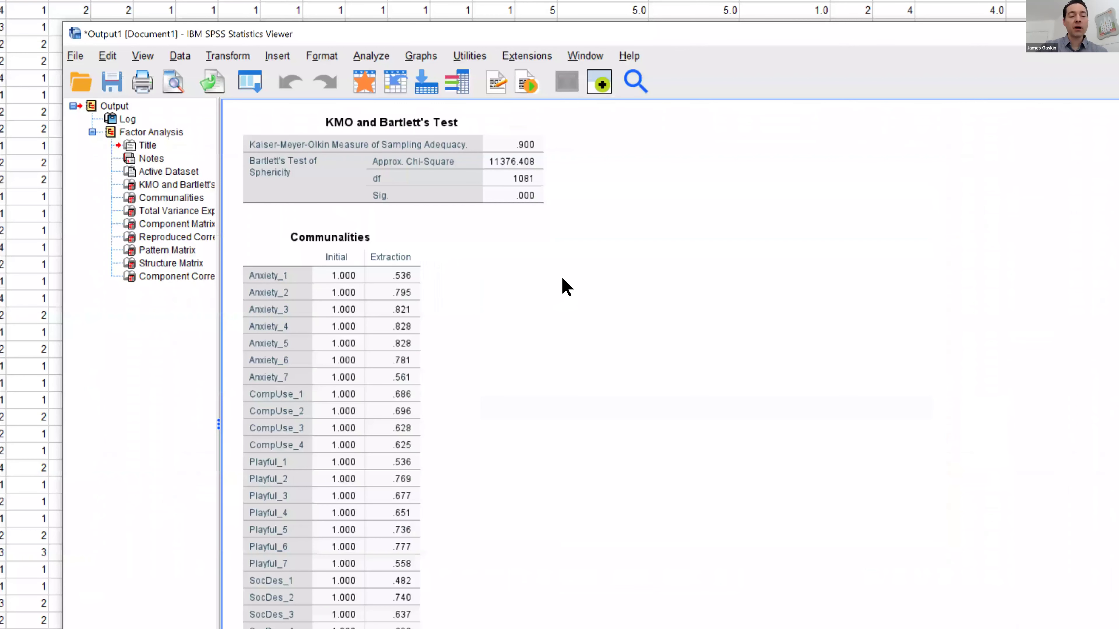
Examine the extraction communalities of all survey items, from Anxiety_1 to Useful_7, in the Communalities table
{"action": "left_click", "coordinate": [501, 217]}
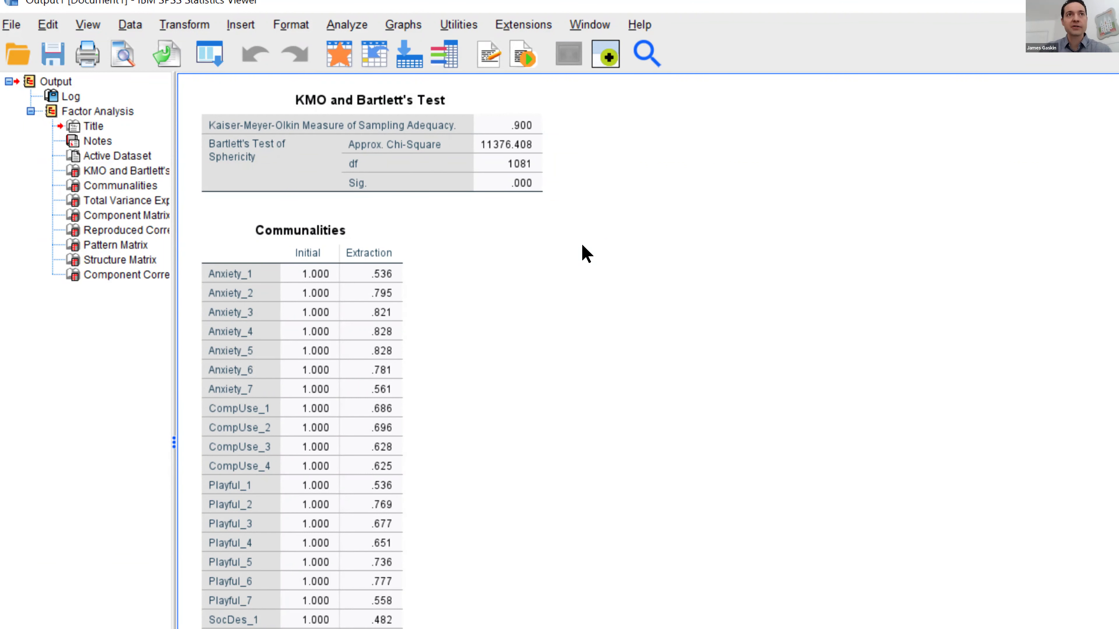
{"action": "scroll", "coordinate": [573, 282], "scroll_direction": "down", "scroll_amount": 2}
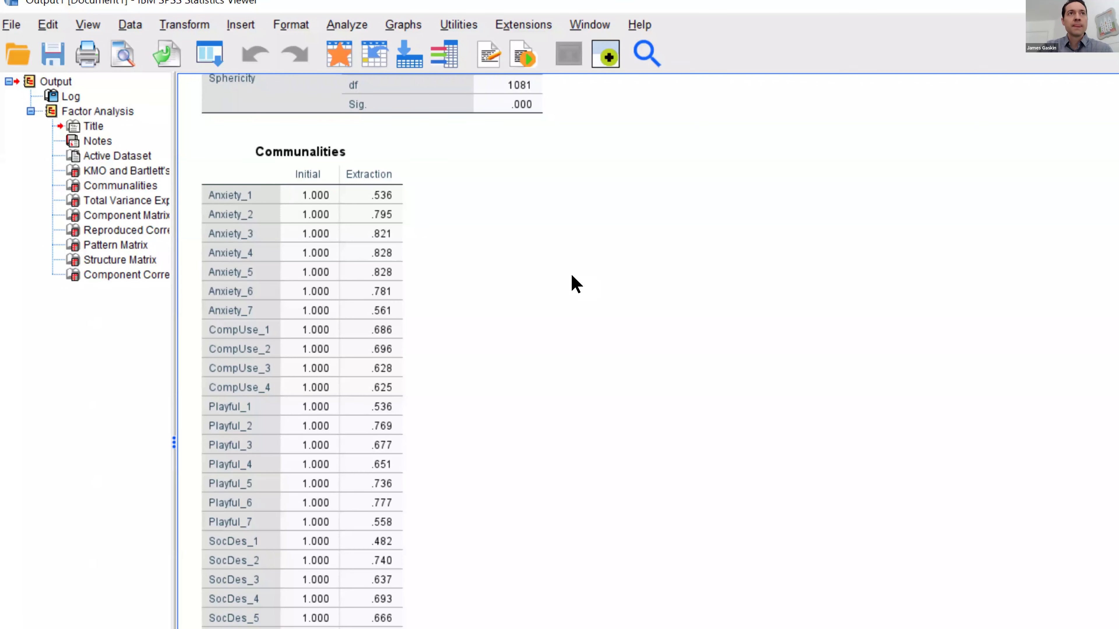
{"action": "scroll", "coordinate": [575, 285], "scroll_direction": "down", "scroll_amount": 4}
{"action": "scroll", "coordinate": [565, 283], "scroll_direction": "up", "scroll_amount": 2}
{"action": "left_click", "coordinate": [407, 177]}
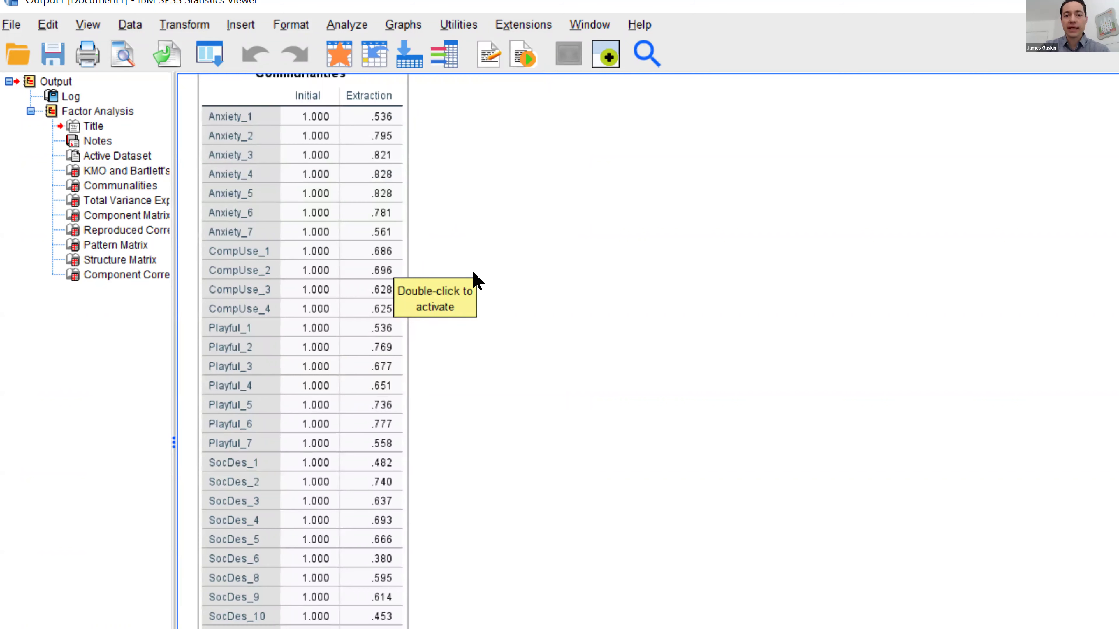
{"action": "left_click", "coordinate": [487, 249]}
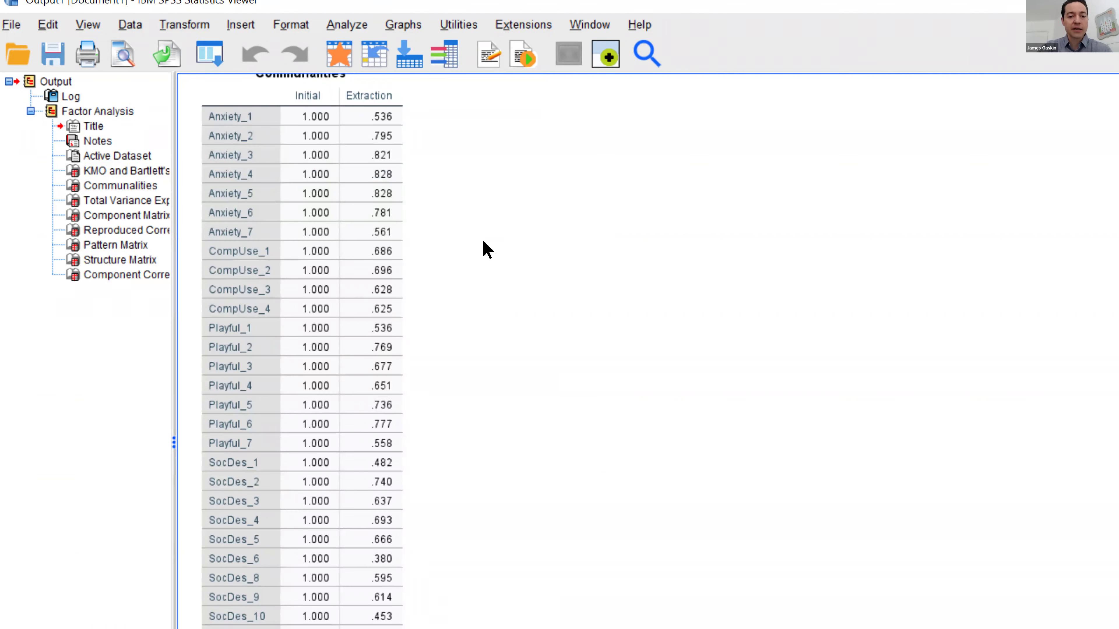
{"action": "scroll", "coordinate": [487, 250], "scroll_direction": "down", "scroll_amount": 3}
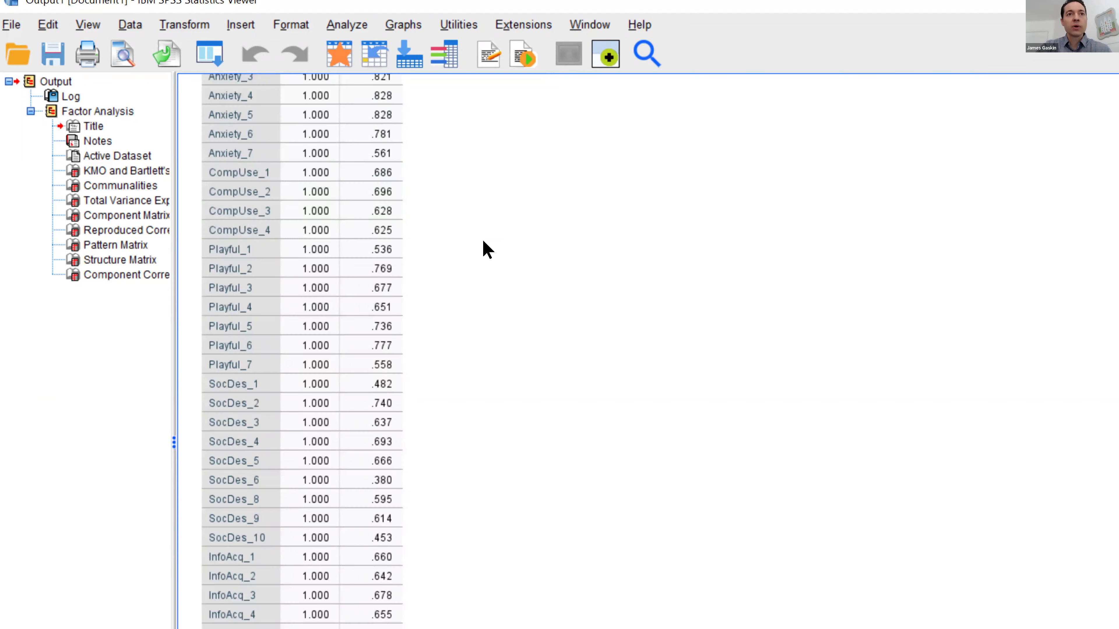
{"action": "scroll", "coordinate": [487, 249], "scroll_direction": "down", "scroll_amount": 3}
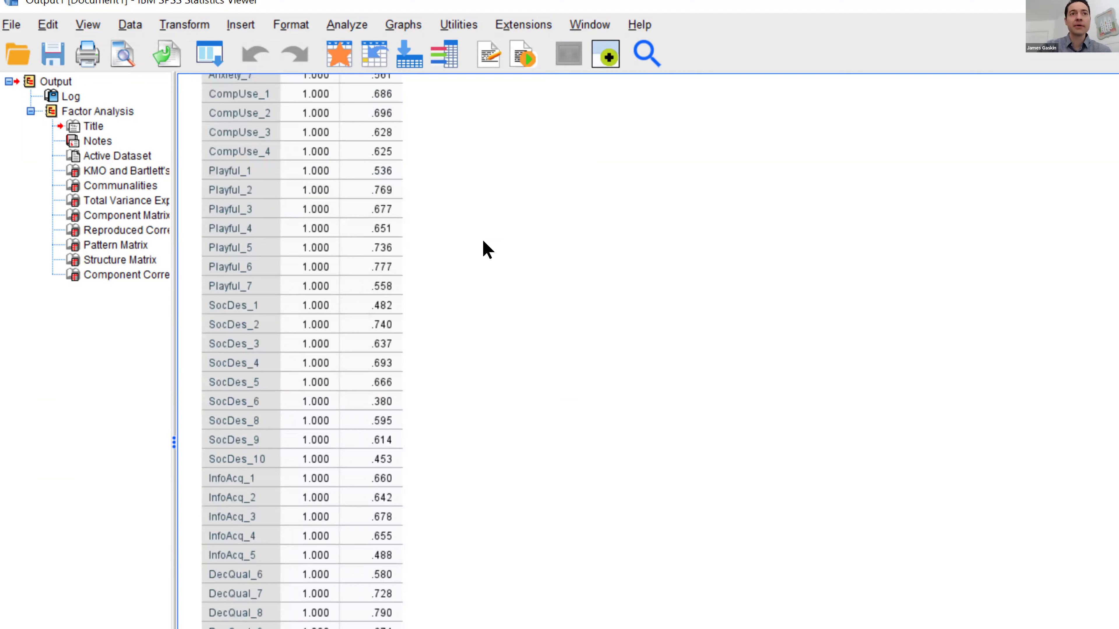
{"action": "scroll", "coordinate": [493, 253], "scroll_direction": "down", "scroll_amount": 6}
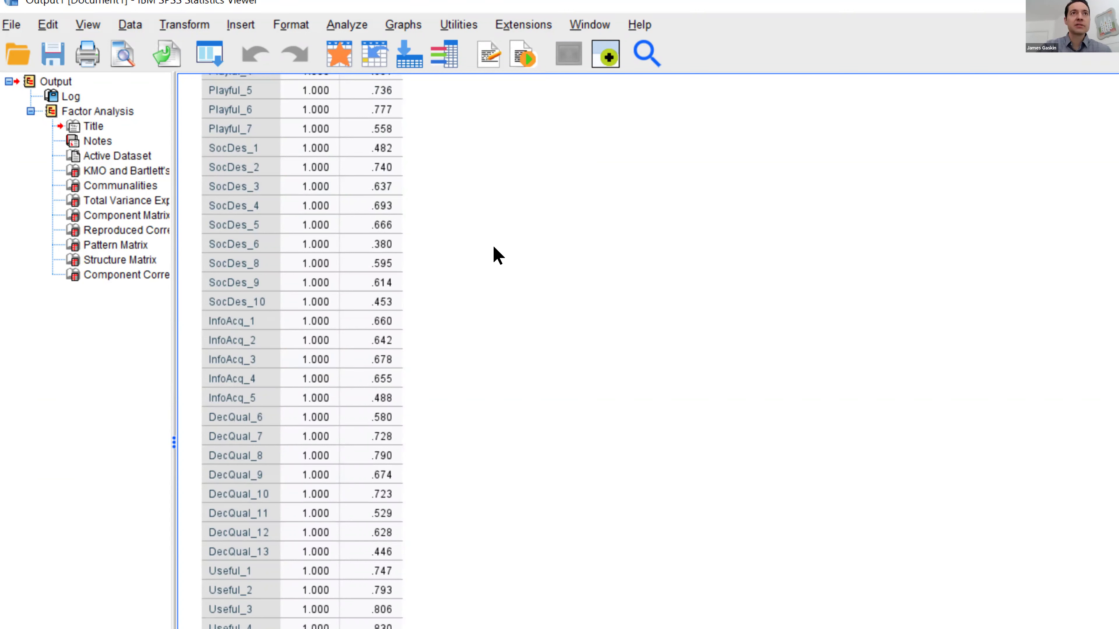
{"action": "scroll", "coordinate": [498, 255], "scroll_direction": "up", "scroll_amount": 5}
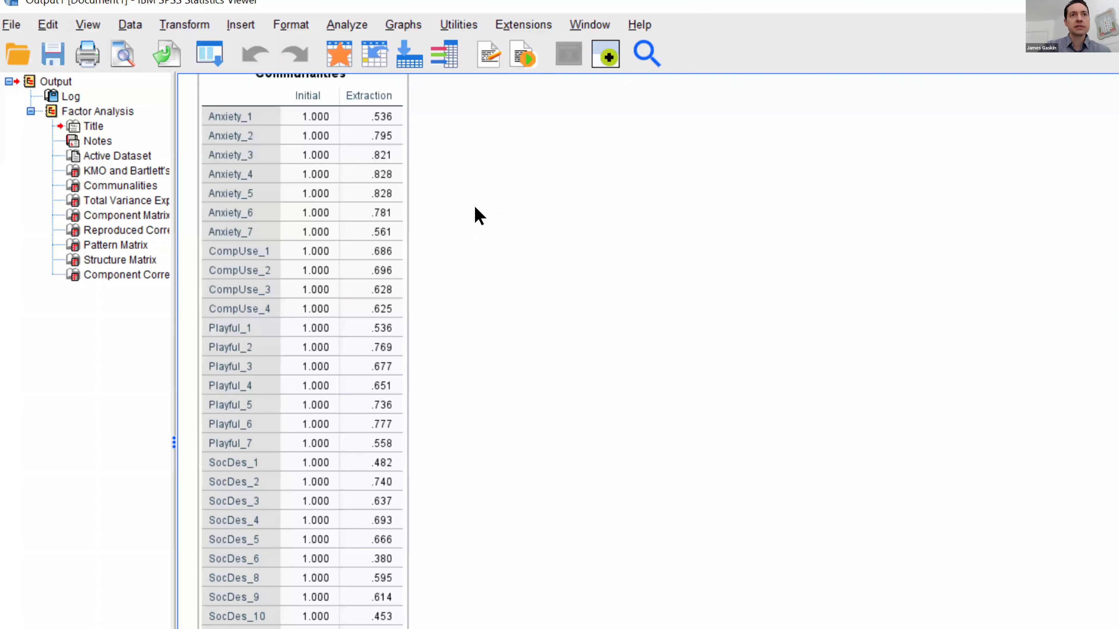
{"action": "scroll", "coordinate": [479, 216], "scroll_direction": "down", "scroll_amount": 2}
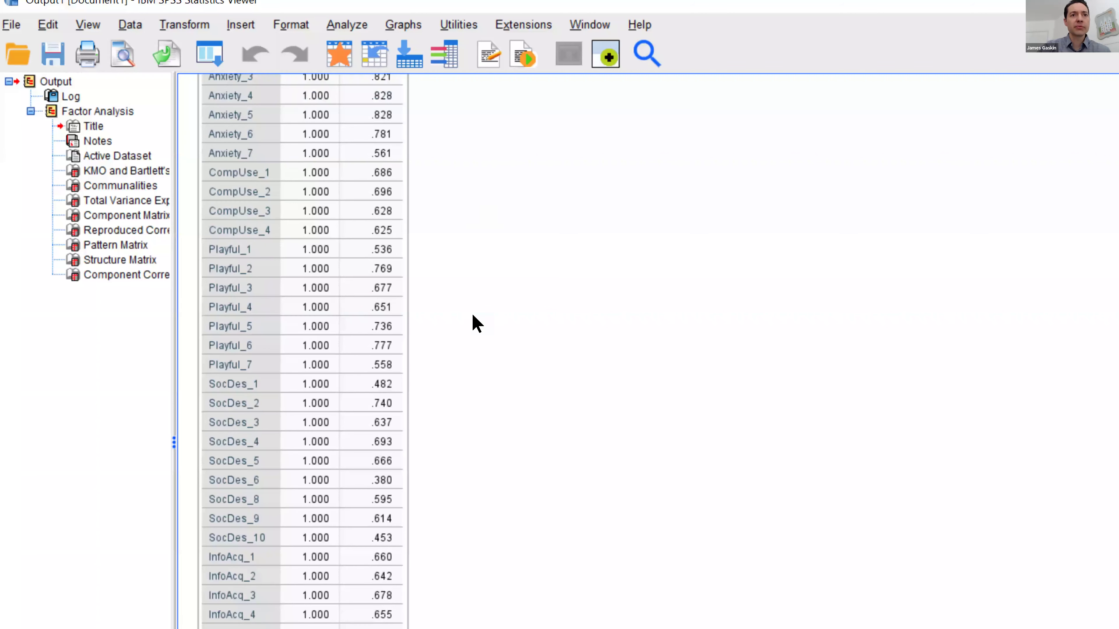
{"action": "scroll", "coordinate": [496, 349], "scroll_direction": "down", "scroll_amount": 7}
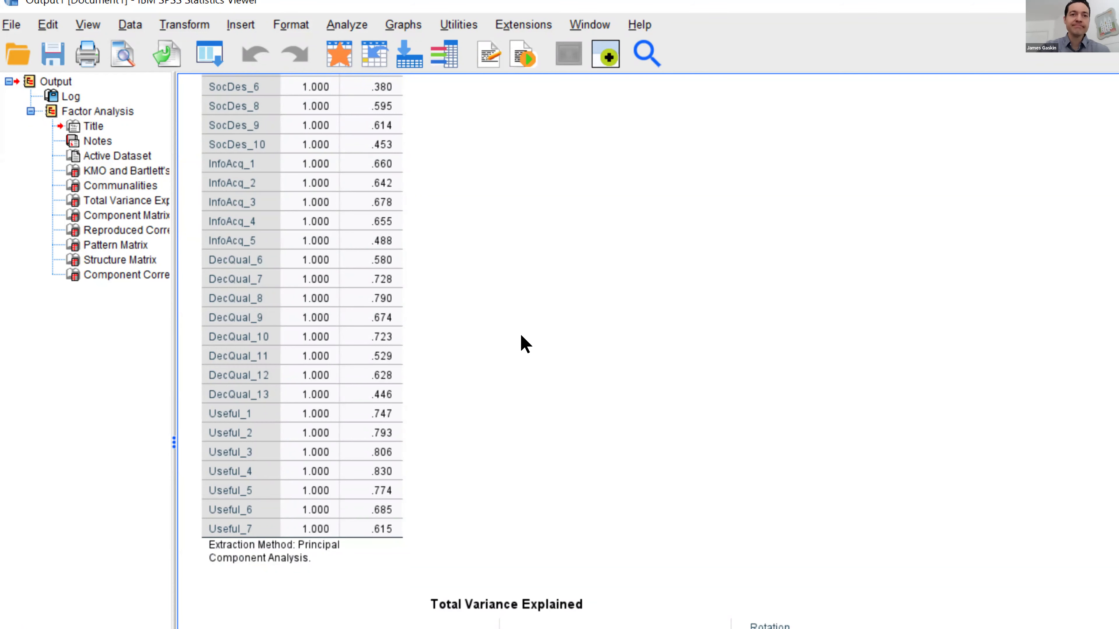
Examine the eigenvalues and cumulative variance percentages in the Total Variance Explained table
{"action": "scroll", "coordinate": [523, 343], "scroll_direction": "down", "scroll_amount": 5}
{"action": "scroll", "coordinate": [523, 342], "scroll_direction": "down", "scroll_amount": 2}
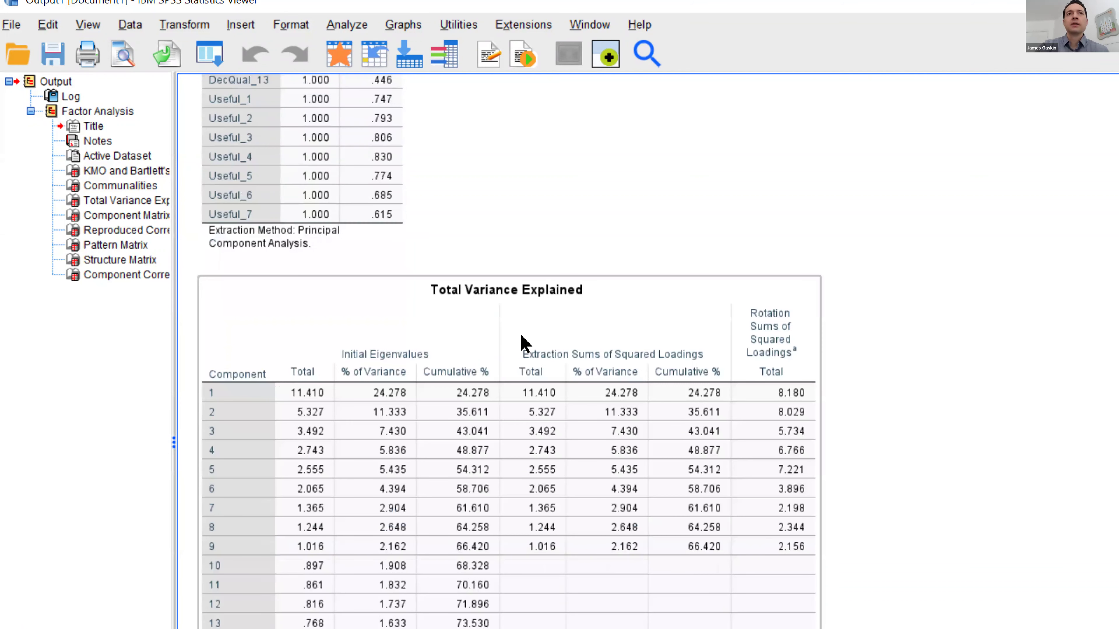
{"action": "scroll", "coordinate": [563, 217], "scroll_direction": "down", "scroll_amount": 3}
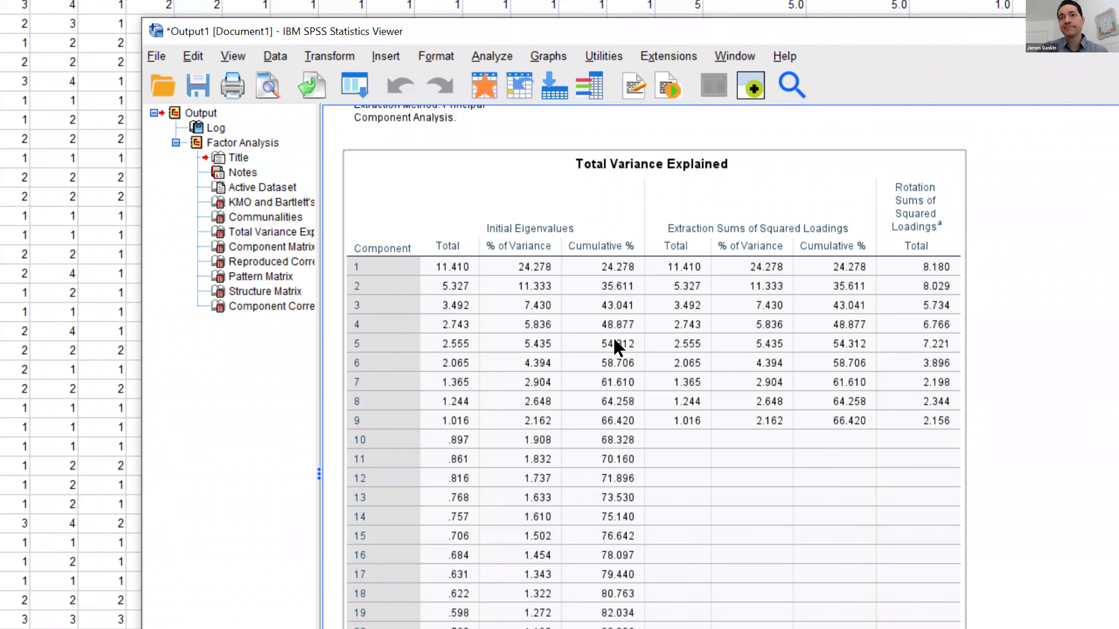
{"action": "scroll", "coordinate": [478, 346], "scroll_direction": "down", "scroll_amount": 3}
{"action": "scroll", "coordinate": [478, 346], "scroll_direction": "down", "scroll_amount": 12}
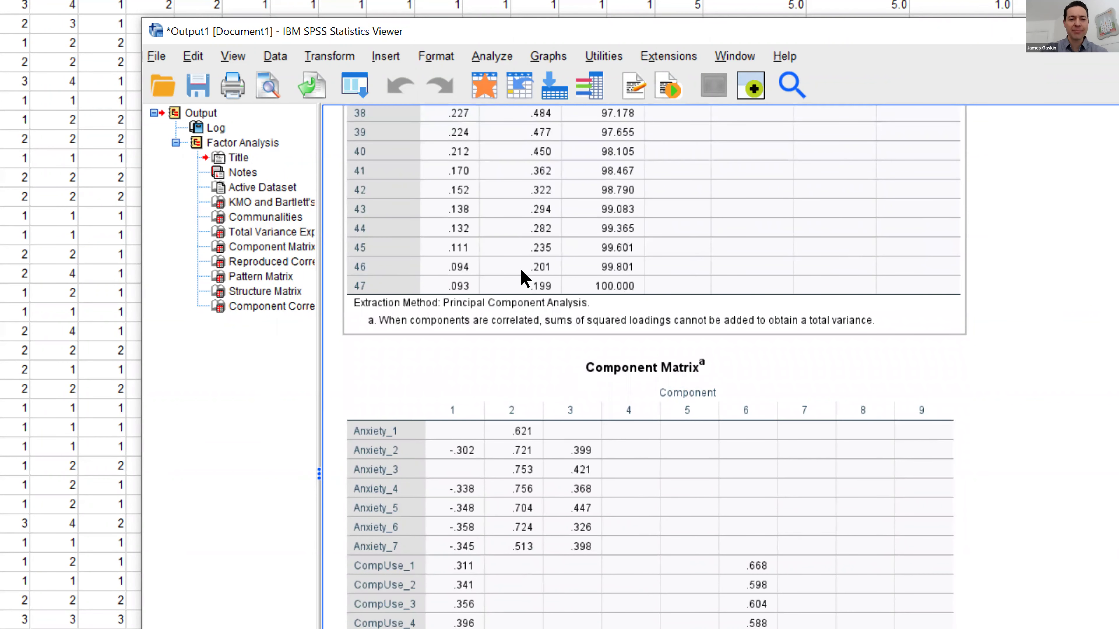
Look through the Component Matrix and the Reproduced Correlations table, including its residuals and the nonredundant residuals footnote
{"action": "scroll", "coordinate": [520, 273], "scroll_direction": "down", "scroll_amount": 5}
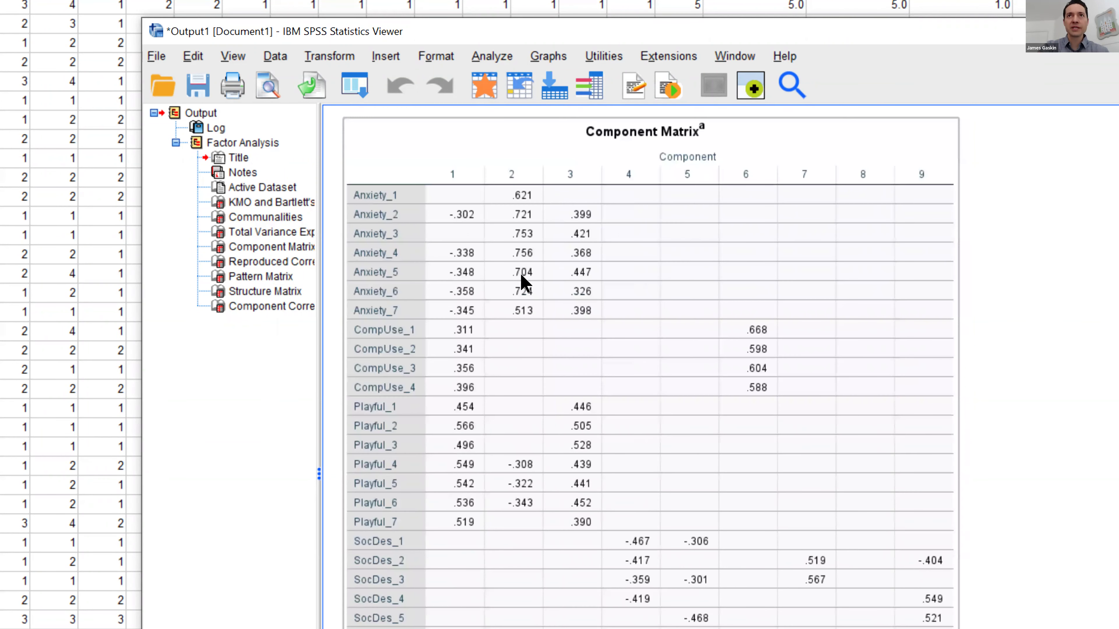
{"action": "scroll", "coordinate": [520, 273], "scroll_direction": "up", "scroll_amount": 2}
{"action": "scroll", "coordinate": [521, 275], "scroll_direction": "down", "scroll_amount": 10}
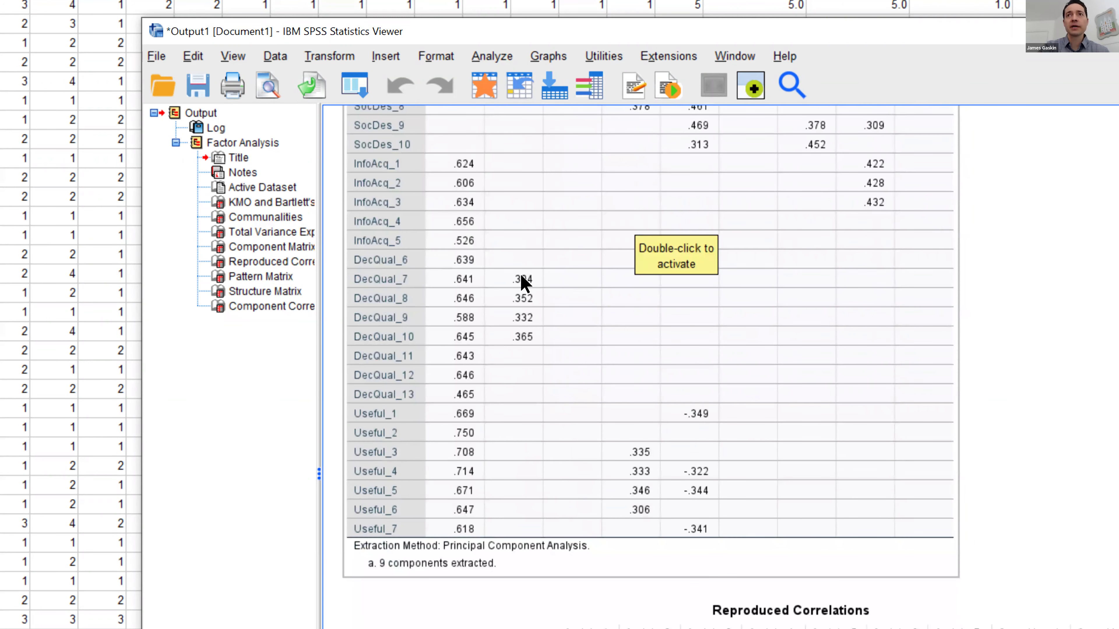
{"action": "scroll", "coordinate": [599, 260], "scroll_direction": "down", "scroll_amount": 9}
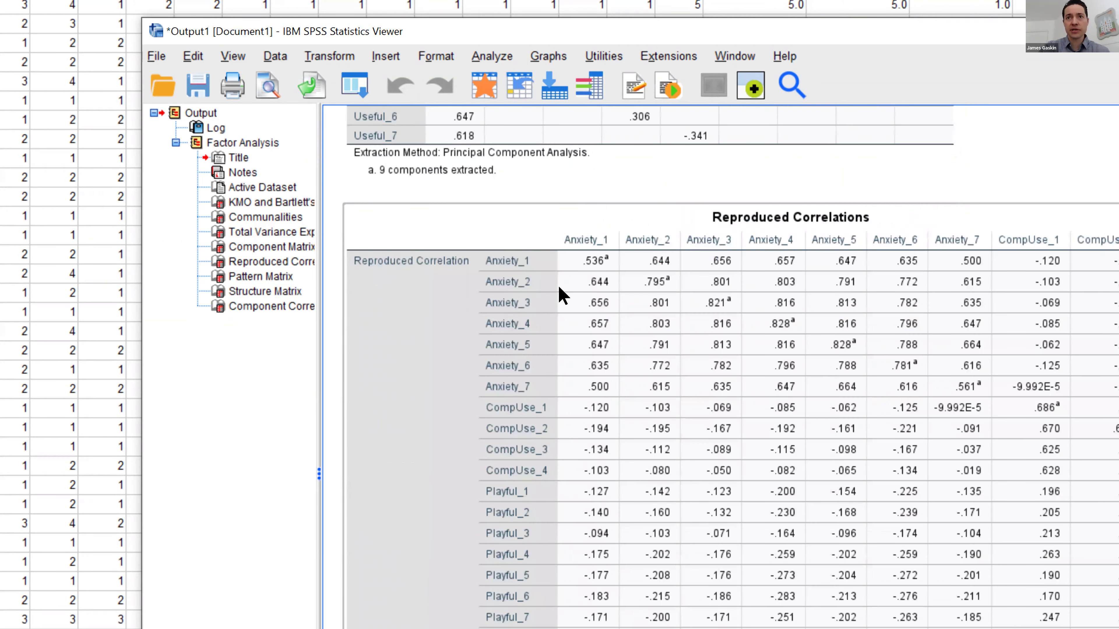
{"action": "scroll", "coordinate": [575, 324], "scroll_direction": "down", "scroll_amount": 10}
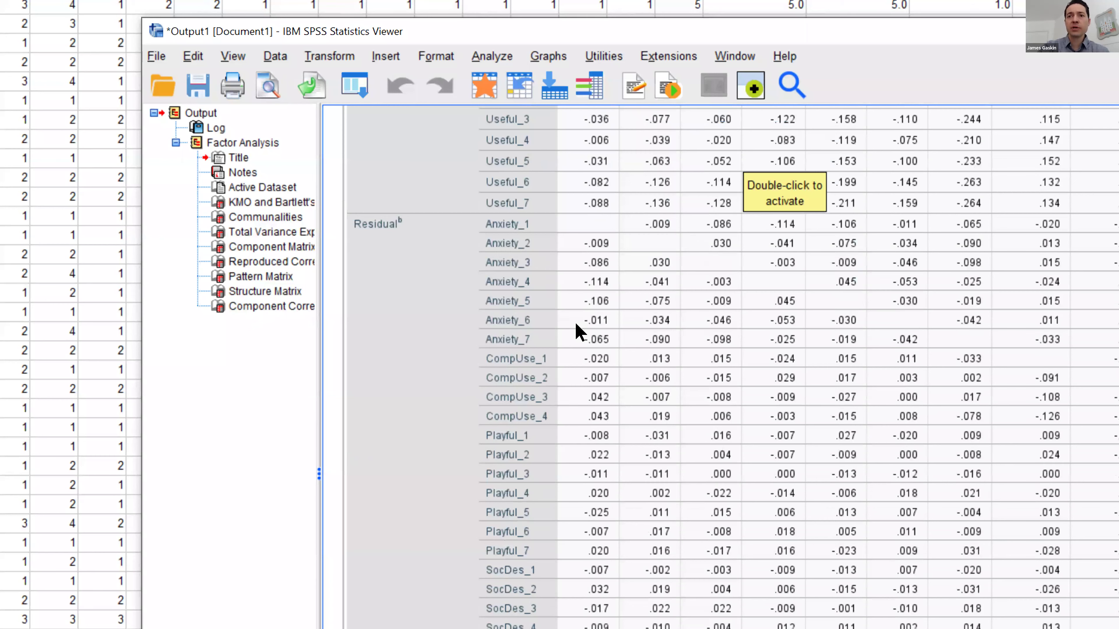
{"action": "scroll", "coordinate": [575, 324], "scroll_direction": "down", "scroll_amount": 10}
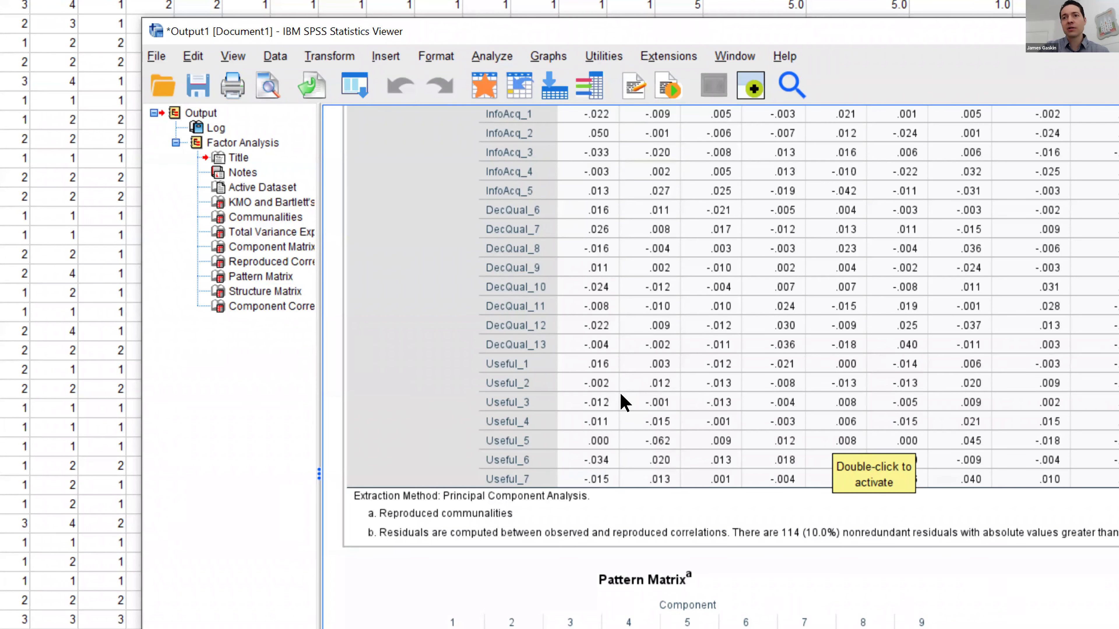
{"action": "scroll", "coordinate": [625, 403], "scroll_direction": "down", "scroll_amount": 3}
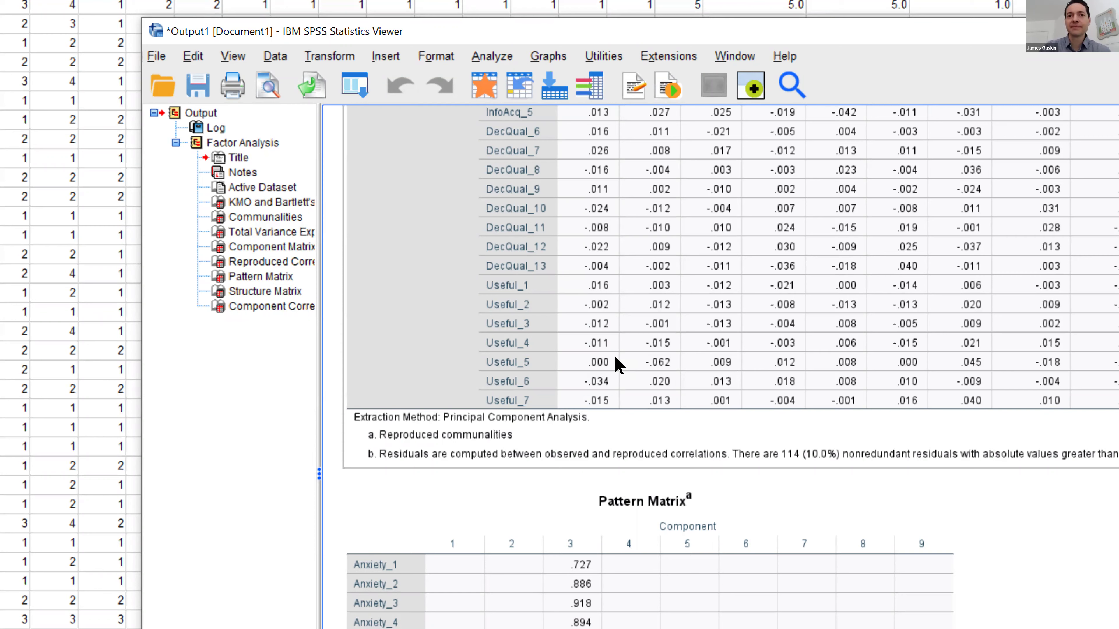
Examine the Pattern Matrix for how each construct's items load on the components, including the SocDes items and their cross-loadings
{"action": "scroll", "coordinate": [703, 371], "scroll_direction": "down", "scroll_amount": 5}
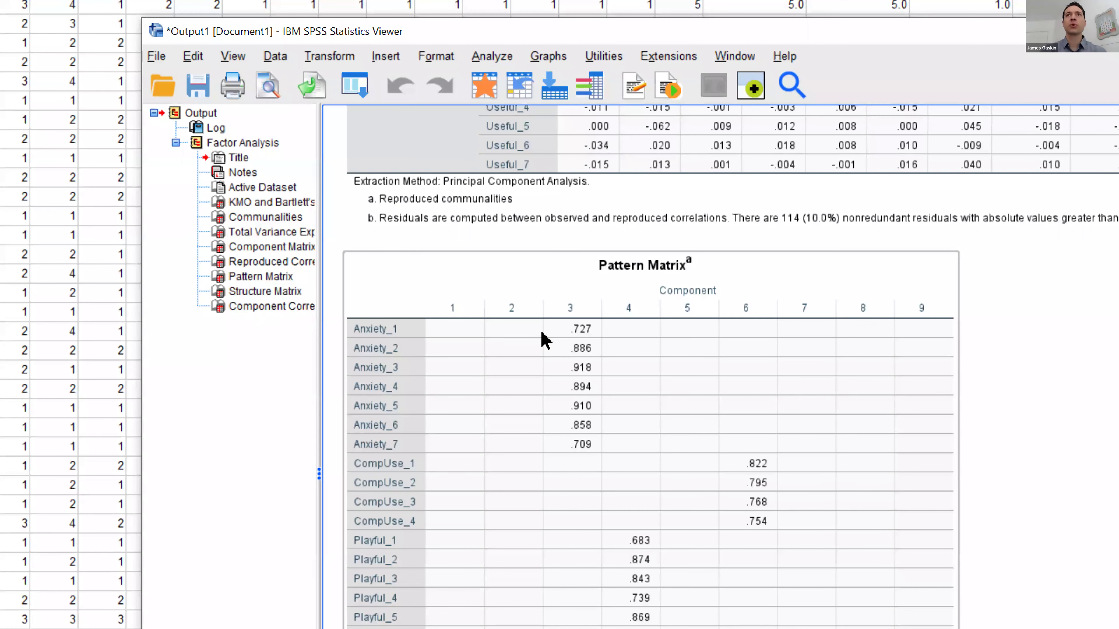
{"action": "left_click", "coordinate": [632, 245]}
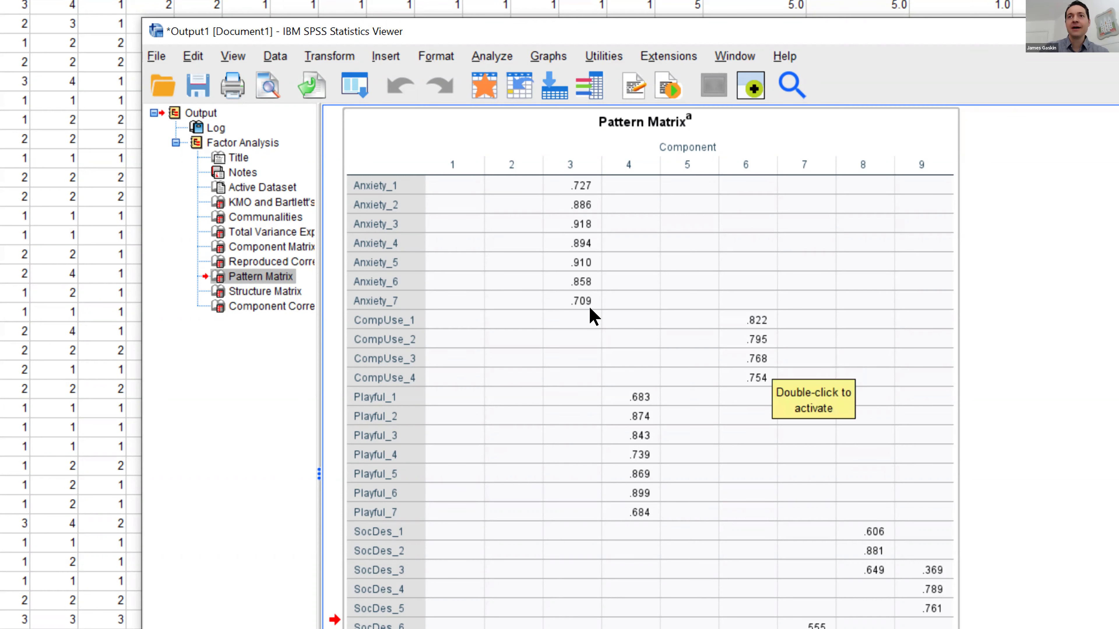
{"action": "scroll", "coordinate": [590, 307], "scroll_direction": "down", "scroll_amount": 3}
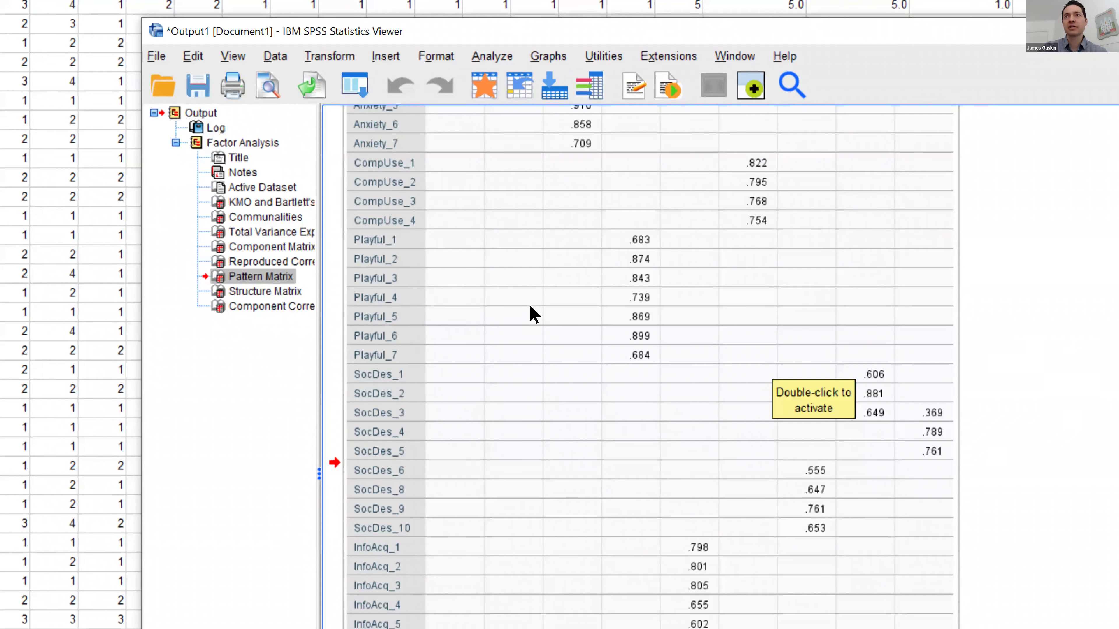
{"action": "scroll", "coordinate": [632, 247], "scroll_direction": "down", "scroll_amount": 3}
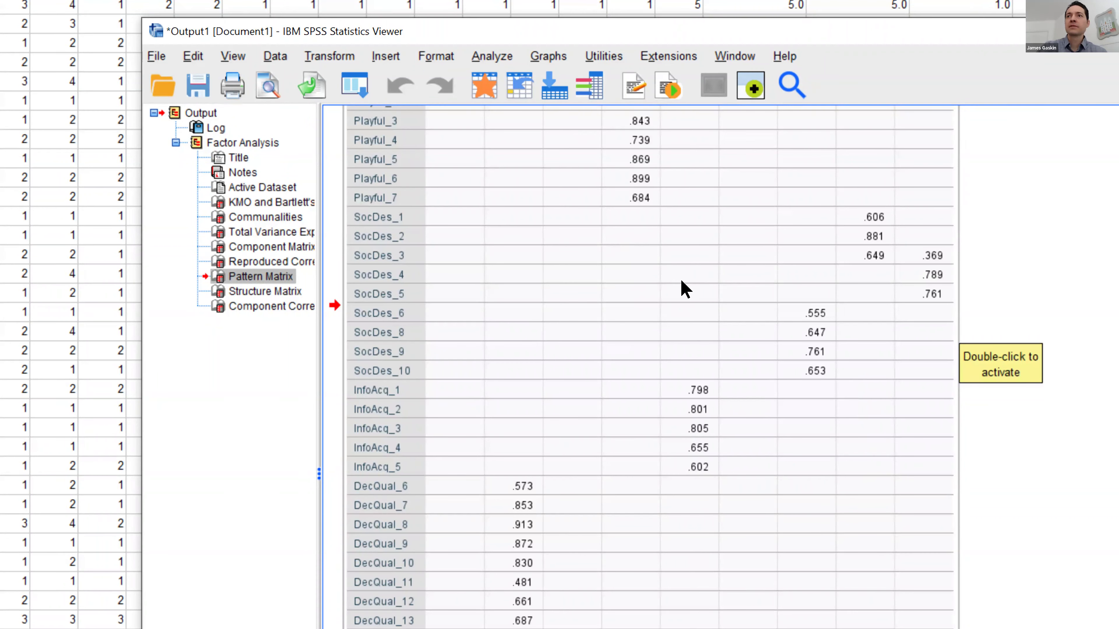
{"action": "left_click", "coordinate": [689, 285]}
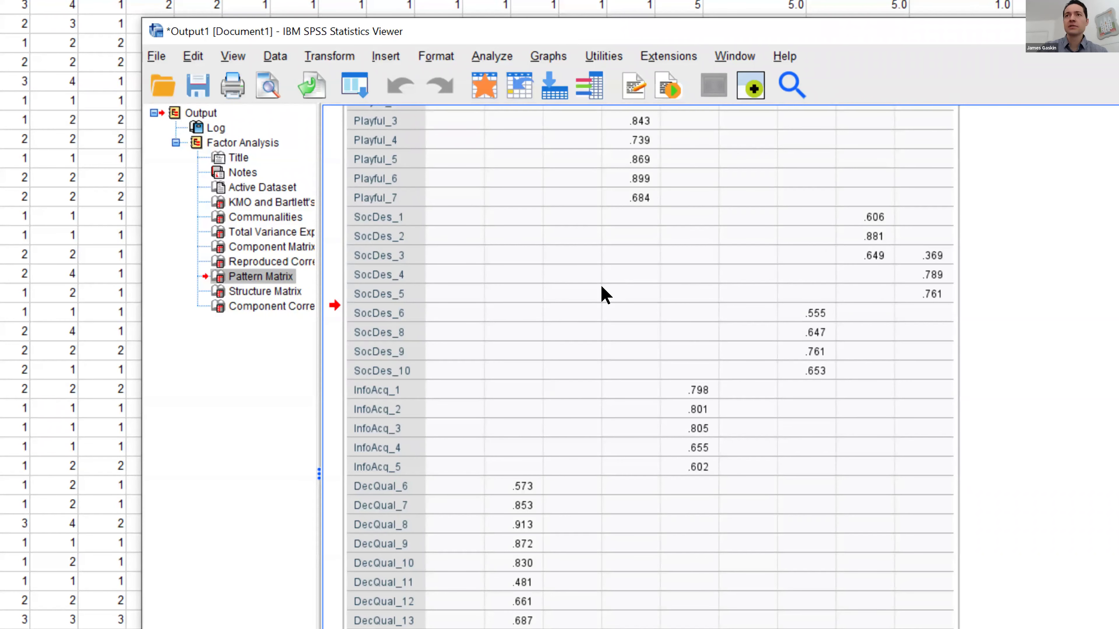
{"action": "left_click", "coordinate": [693, 280]}
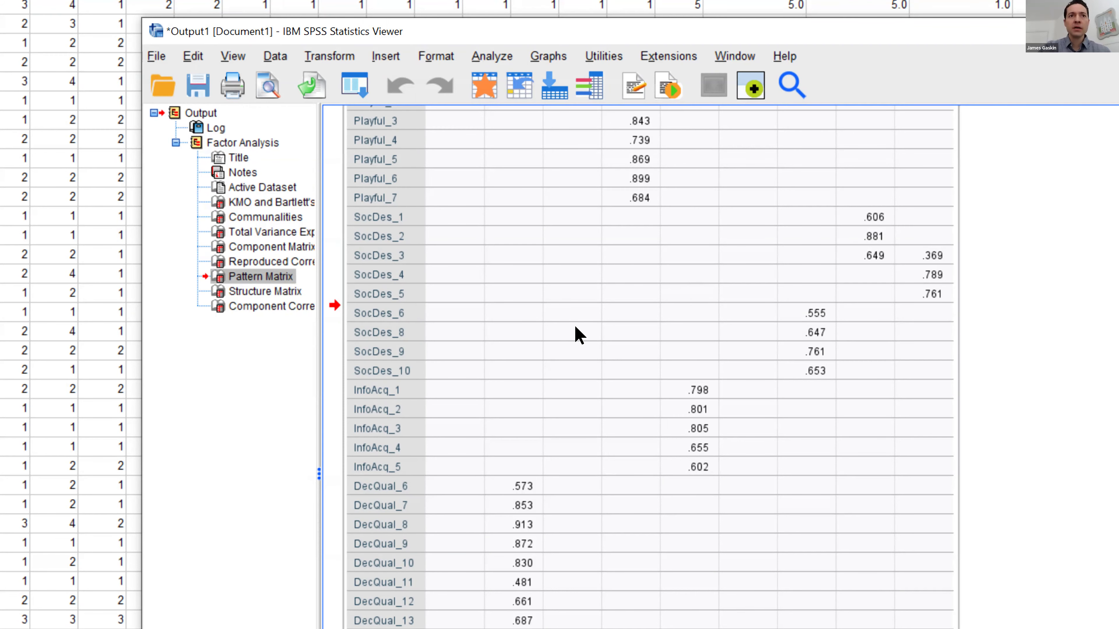
{"action": "scroll", "coordinate": [556, 345], "scroll_direction": "down", "scroll_amount": 3}
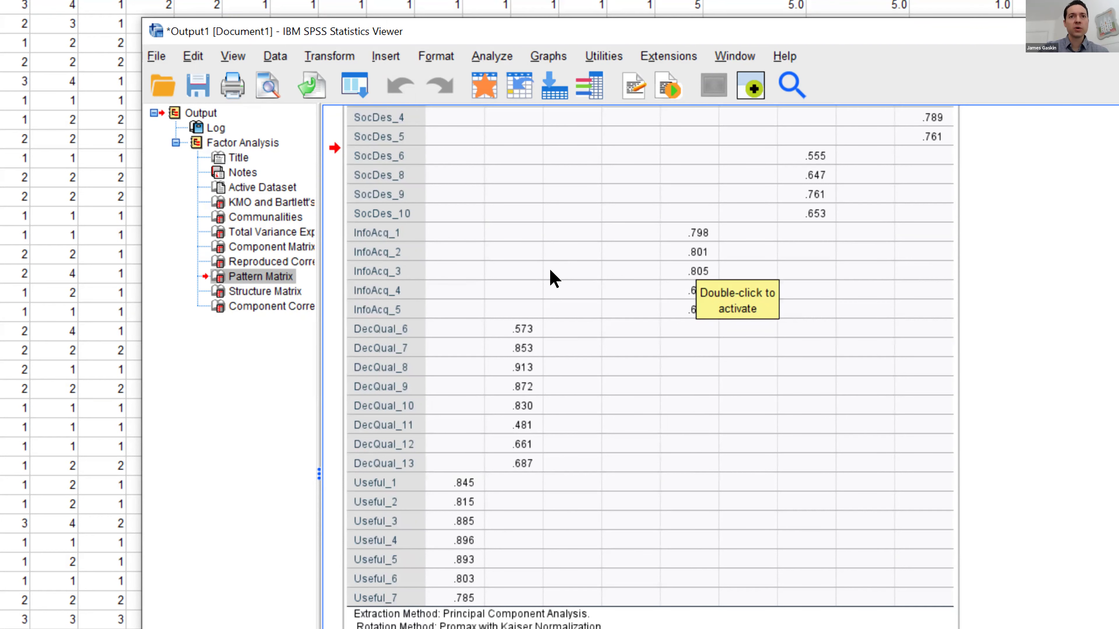
{"action": "scroll", "coordinate": [427, 337], "scroll_direction": "down", "scroll_amount": 3}
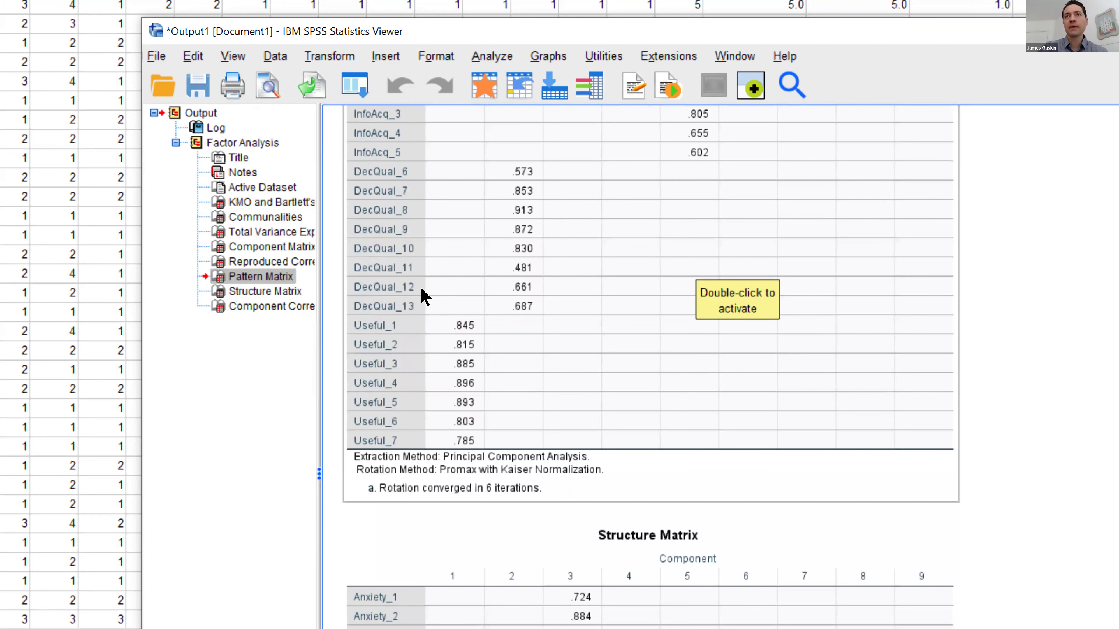
{"action": "scroll", "coordinate": [692, 307], "scroll_direction": "up", "scroll_amount": 7}
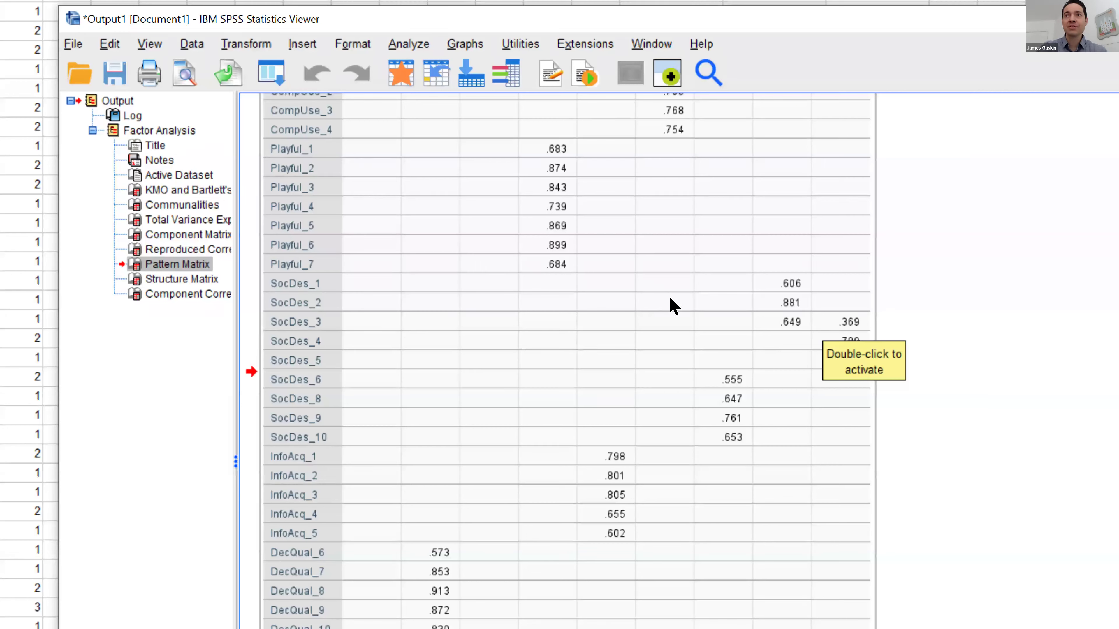
{"action": "left_click", "coordinate": [732, 315]}
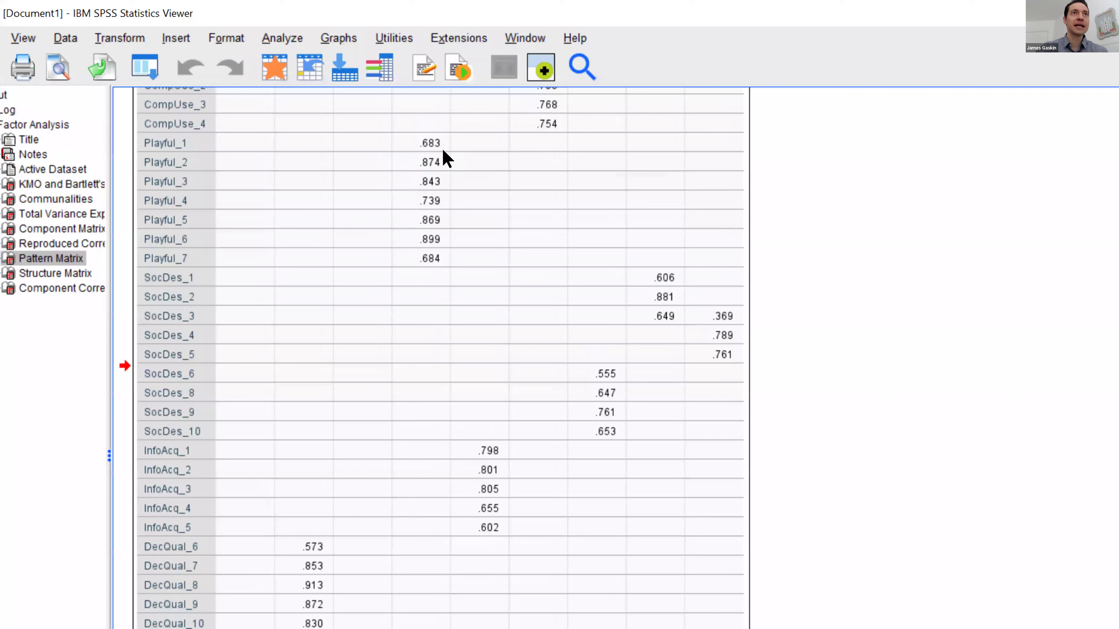
Rerun the factor analysis on the same survey items with extraction fixed at 7 factors
{"action": "key", "text": "alt+a"}
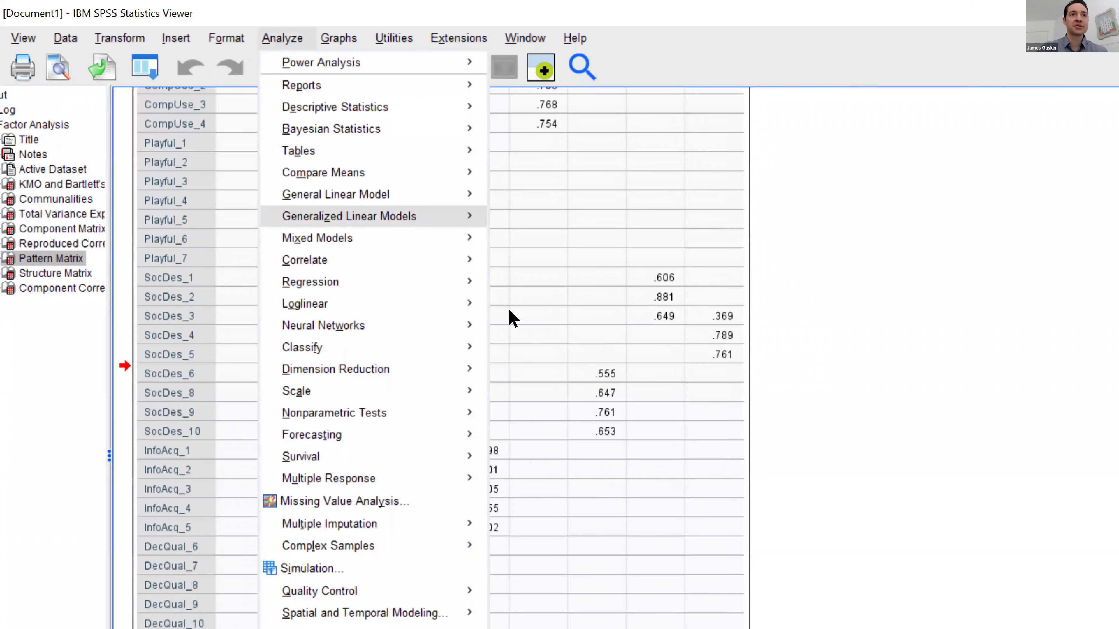
{"action": "key", "text": "Down"}
{"action": "key", "text": "Down"}
{"action": "key", "text": "Down"}
{"action": "key", "text": "Down"}
{"action": "key", "text": "Down"}
{"action": "key", "text": "Down"}
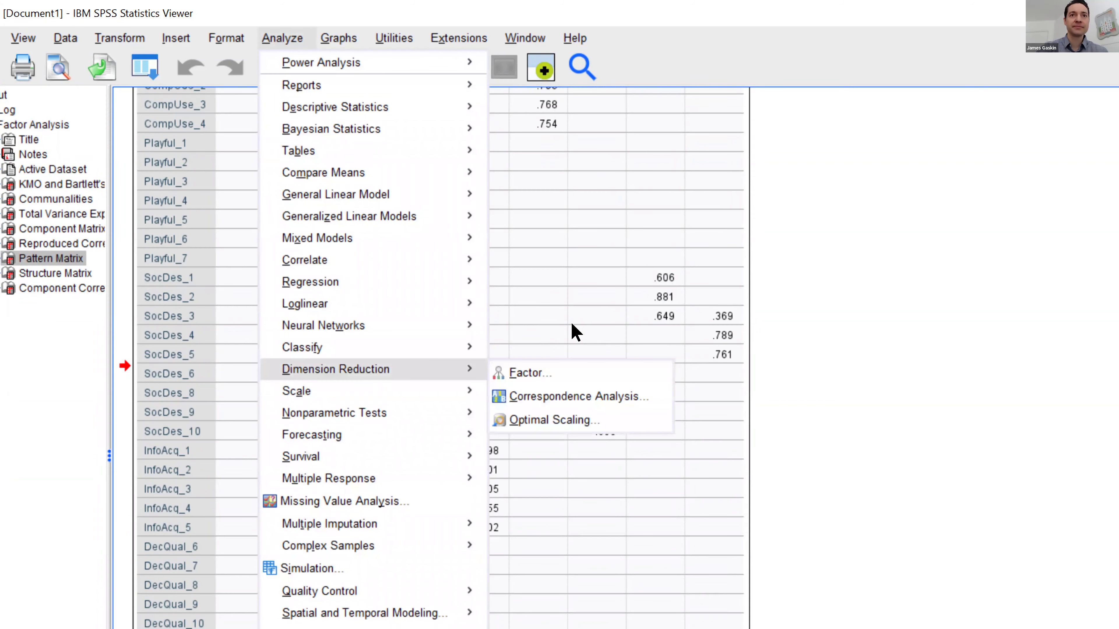
{"action": "key", "text": "Right"}
{"action": "key", "text": "Return"}
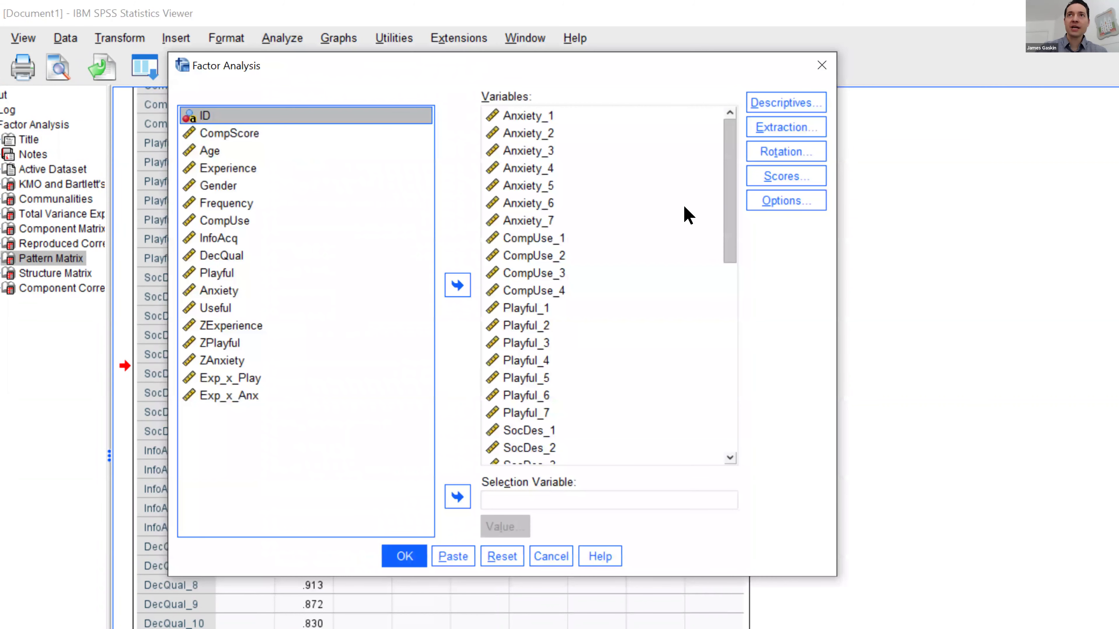
{"action": "key", "text": "alt+t"}
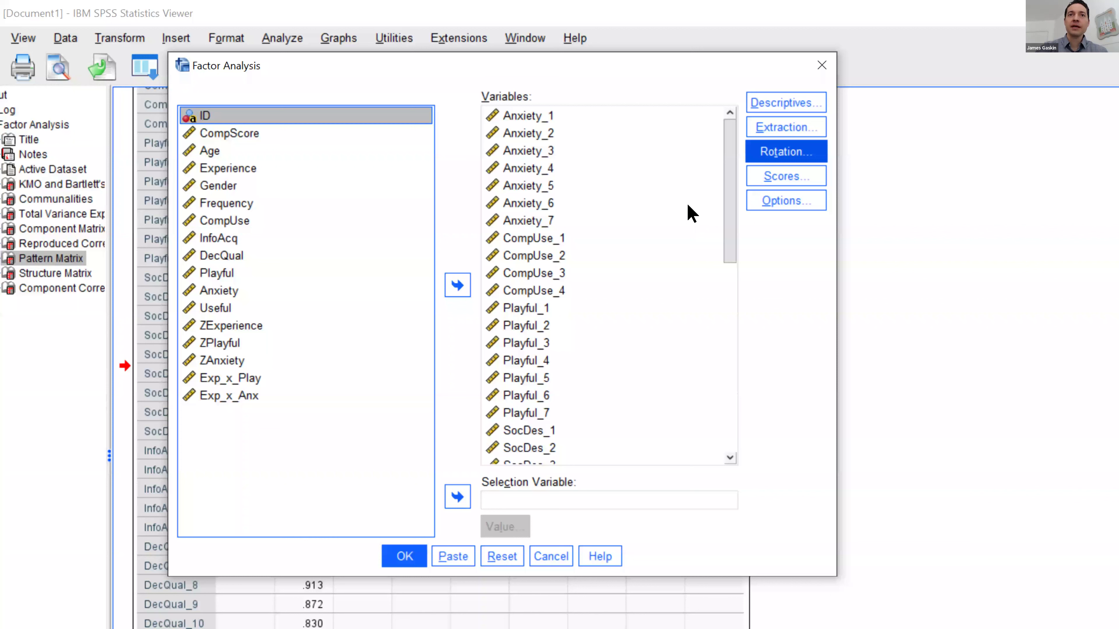
{"action": "key", "text": "alt+e"}
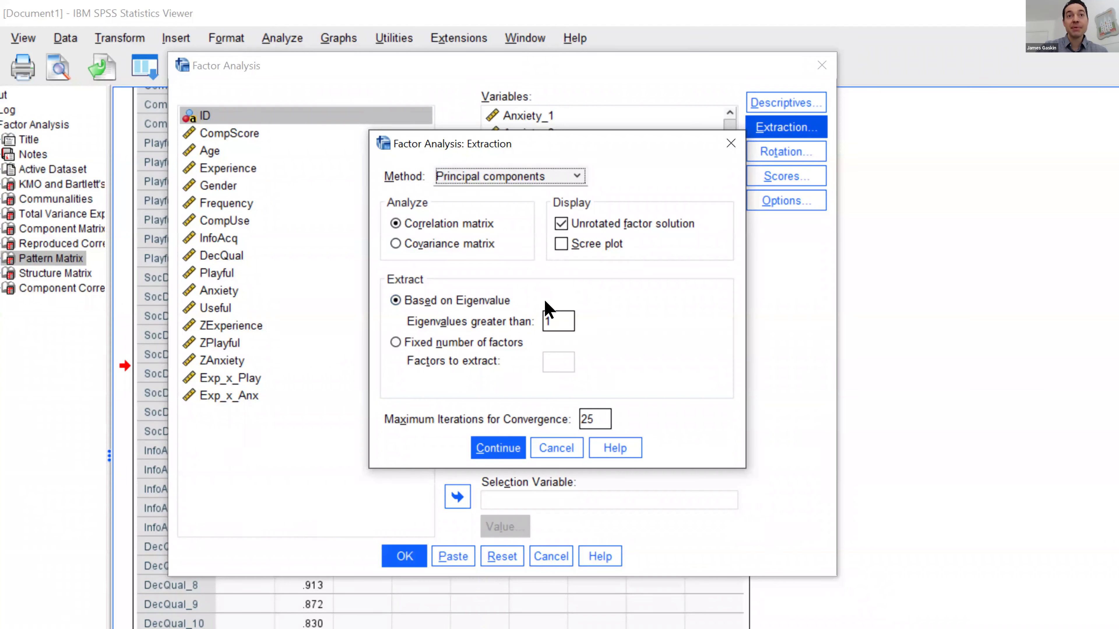
{"action": "key", "text": "alt+n"}
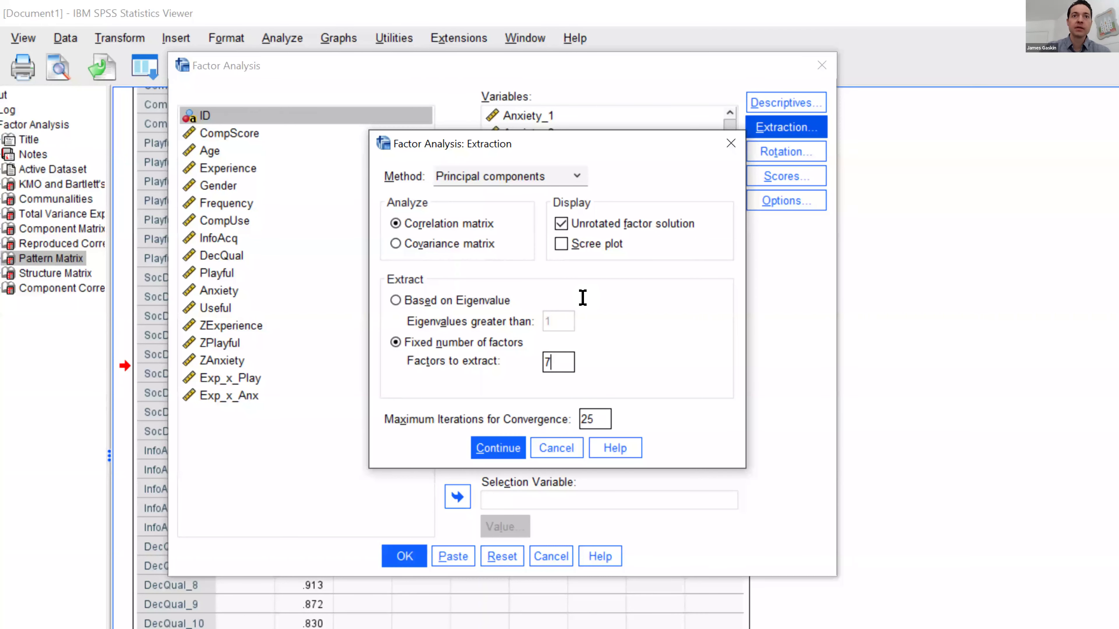
{"action": "key", "text": "Return"}
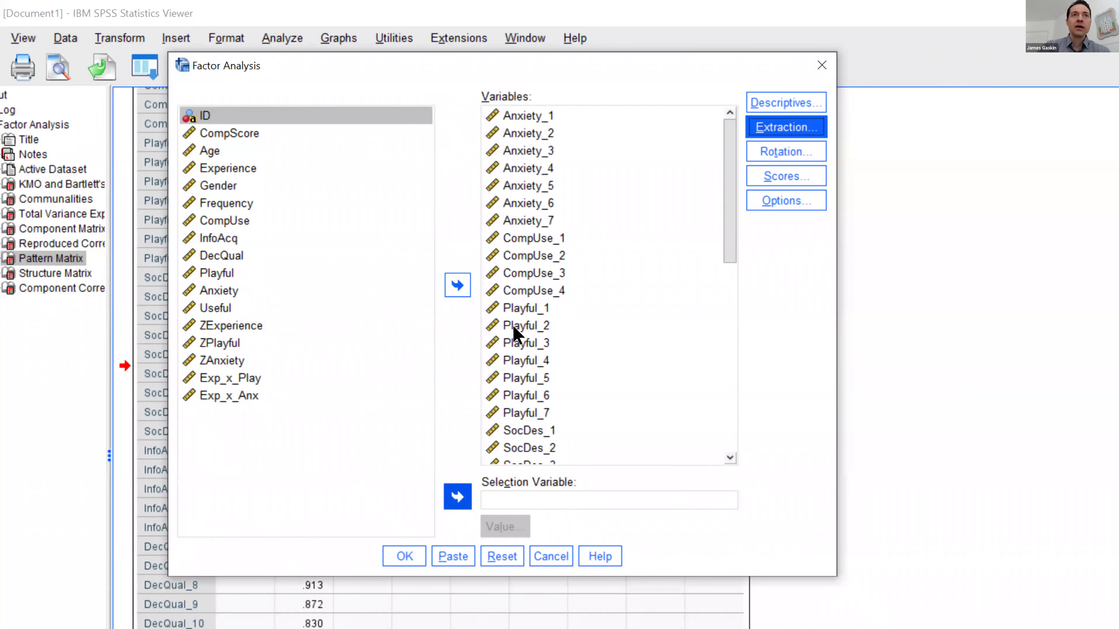
{"action": "key", "text": "Return"}
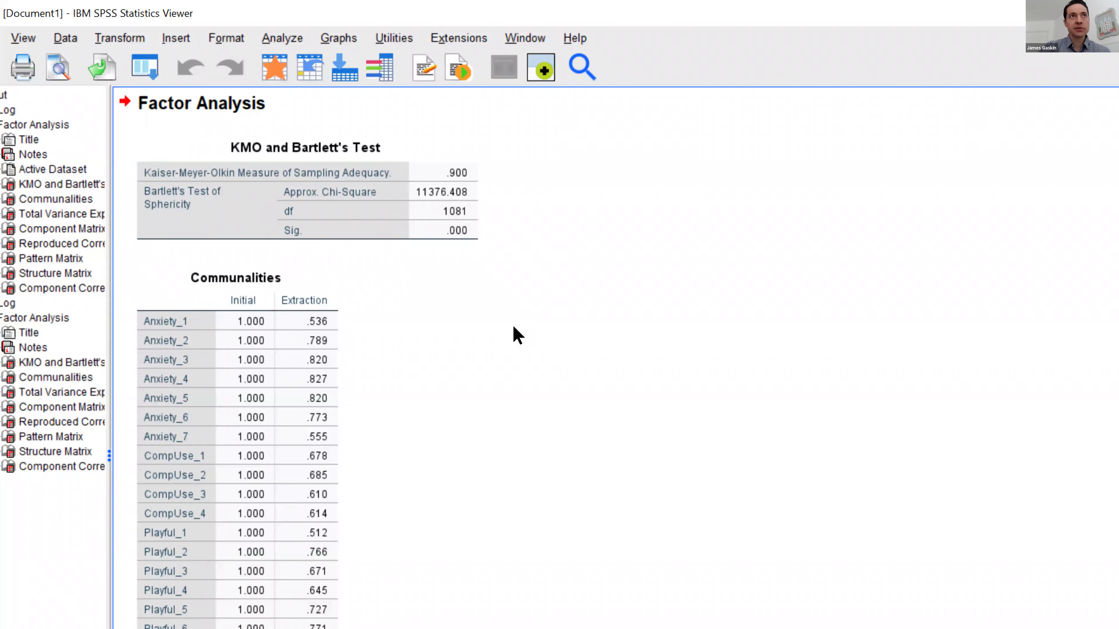
Review the seven-factor output from KMO and Communalities through Total Variance Explained, Component Matrix and the Reproduced Correlations residuals footnote
{"action": "left_click", "coordinate": [475, 298]}
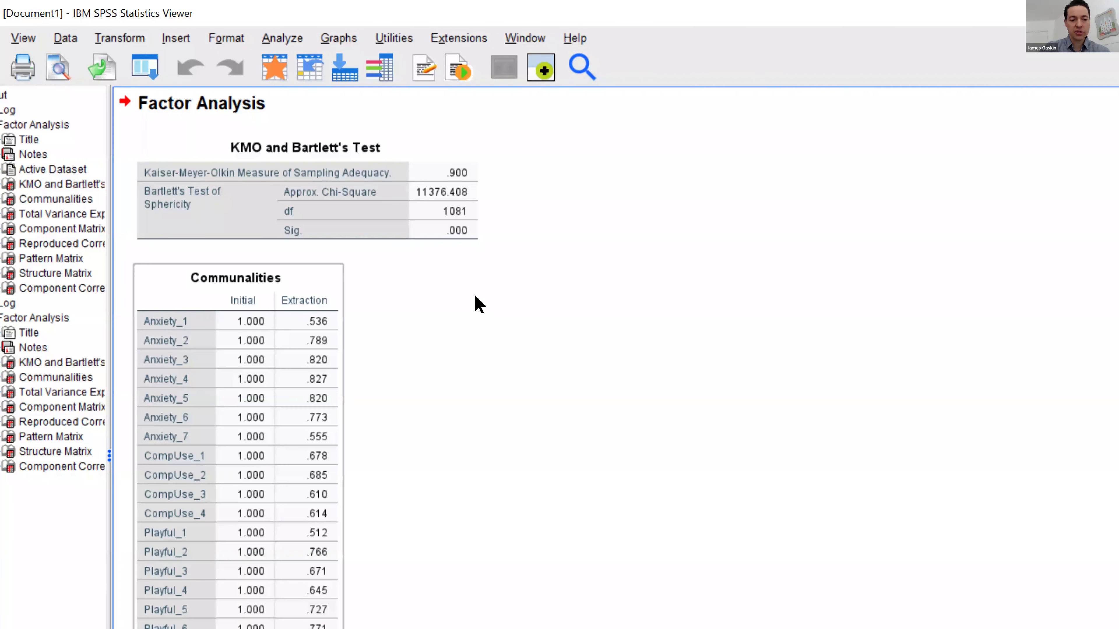
{"action": "left_click", "coordinate": [512, 304]}
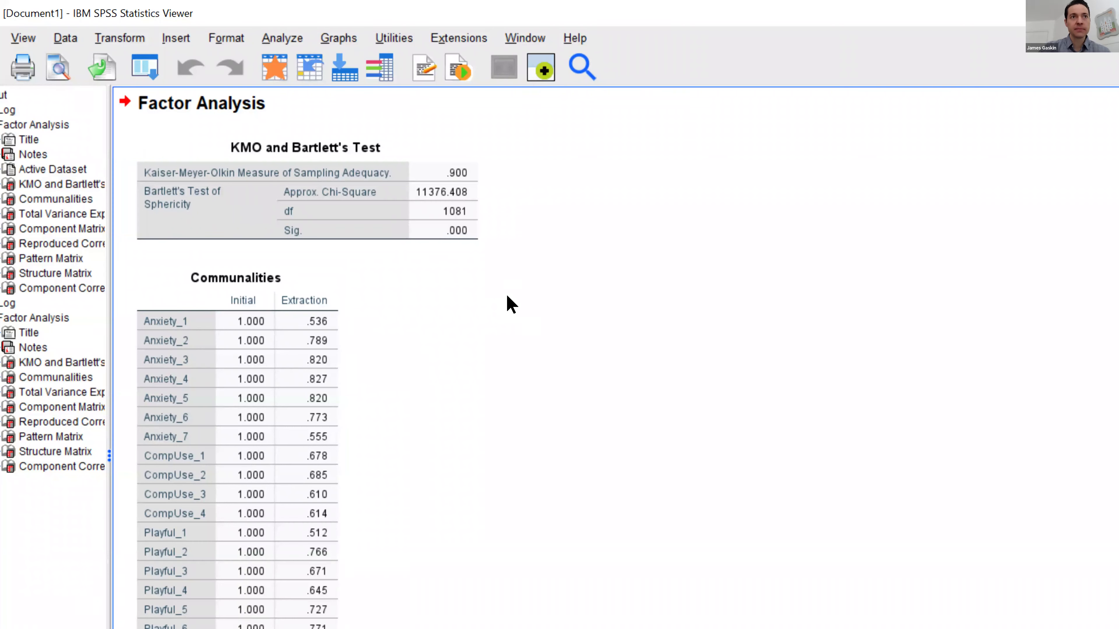
{"action": "scroll", "coordinate": [511, 305], "scroll_direction": "down", "scroll_amount": 20}
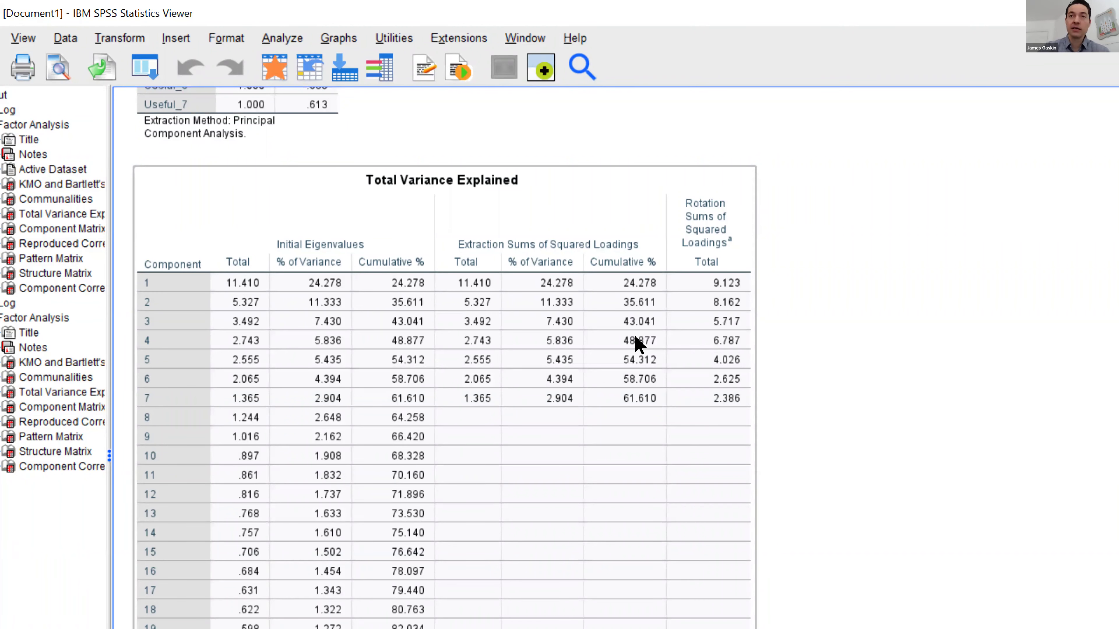
{"action": "scroll", "coordinate": [590, 348], "scroll_direction": "down", "scroll_amount": 10}
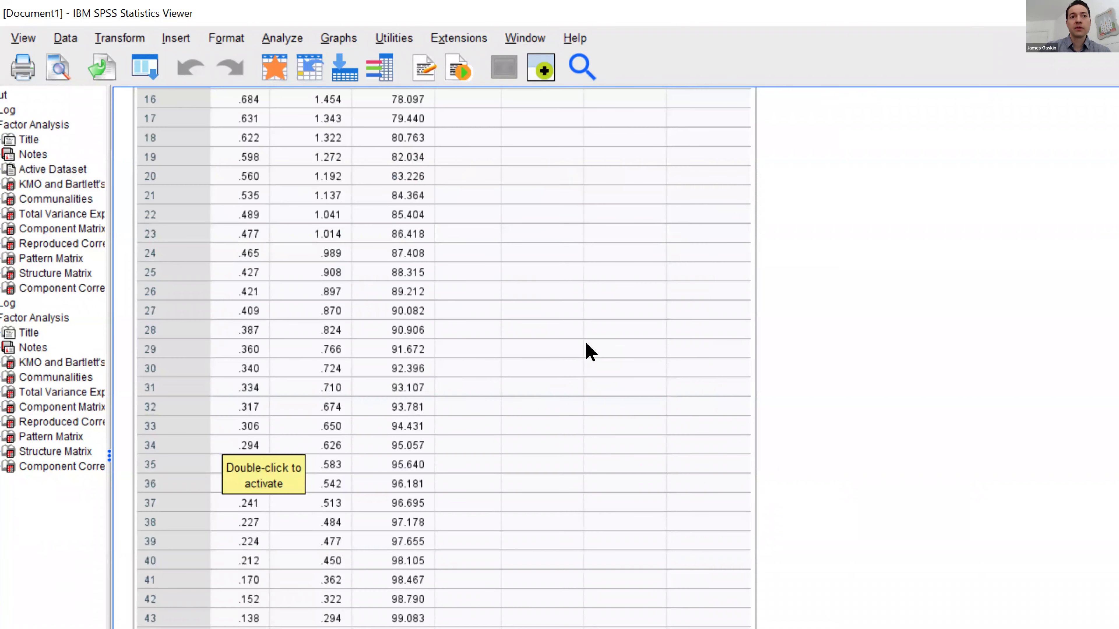
{"action": "scroll", "coordinate": [591, 352], "scroll_direction": "down", "scroll_amount": 15}
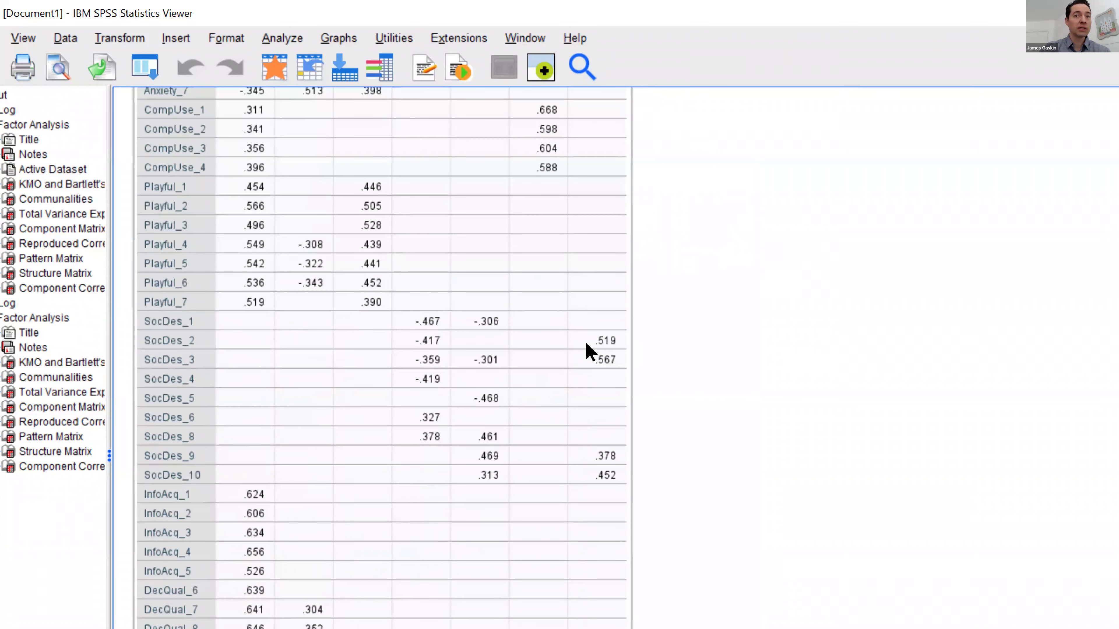
{"action": "scroll", "coordinate": [593, 353], "scroll_direction": "down", "scroll_amount": 20}
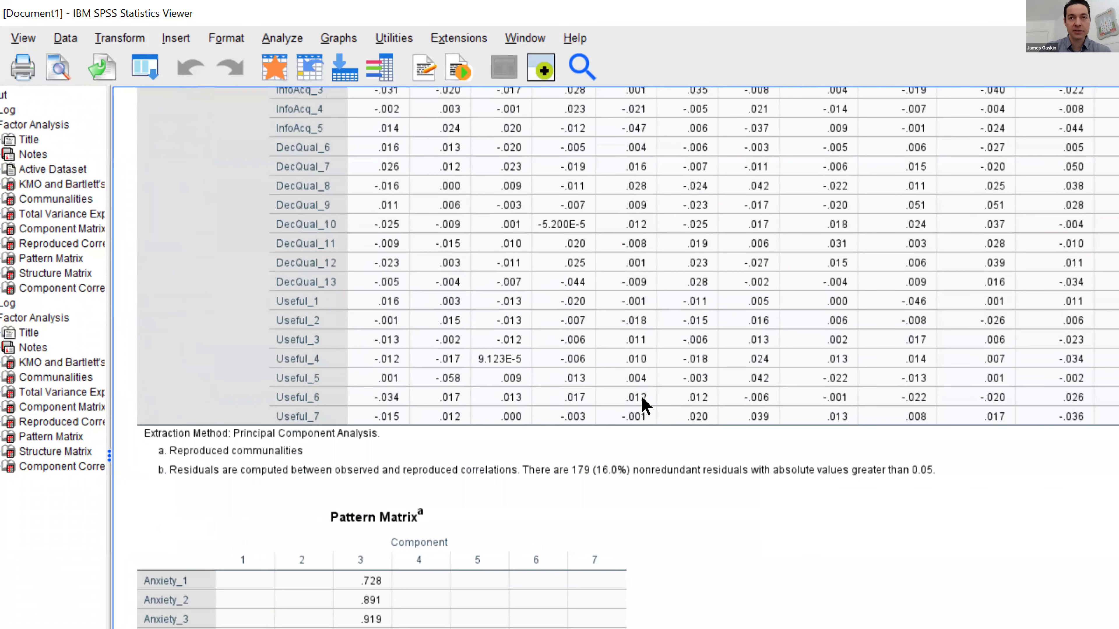
{"action": "left_click", "coordinate": [613, 378]}
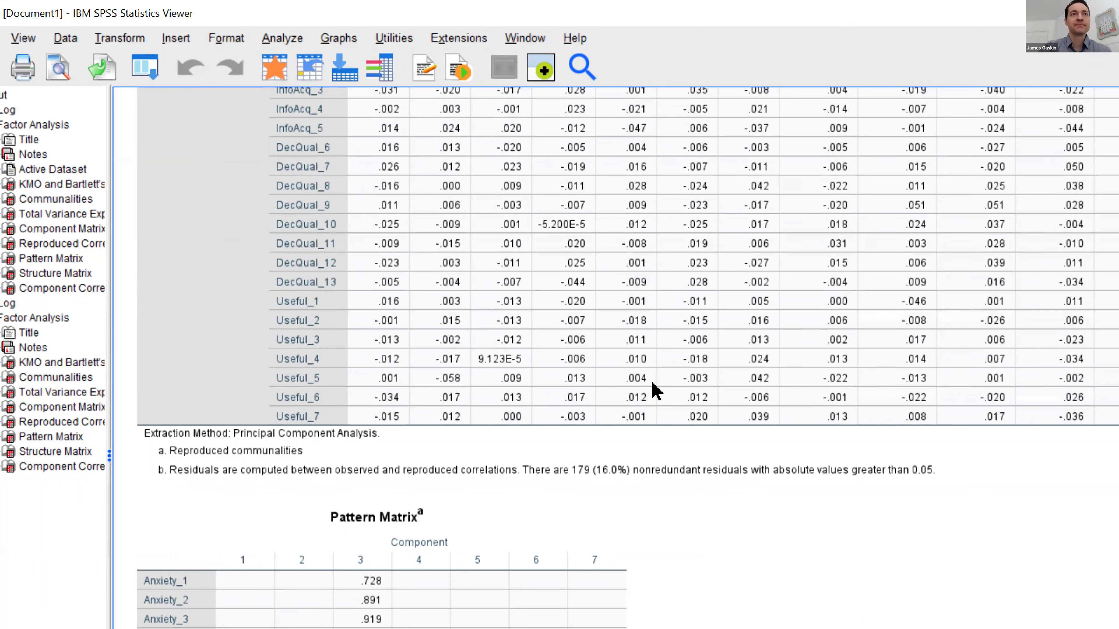
Examine how the items load in the seven-factor Pattern Matrix, especially the SocDes, InfoAcq and DecQual items
{"action": "scroll", "coordinate": [657, 390], "scroll_direction": "down", "scroll_amount": 10}
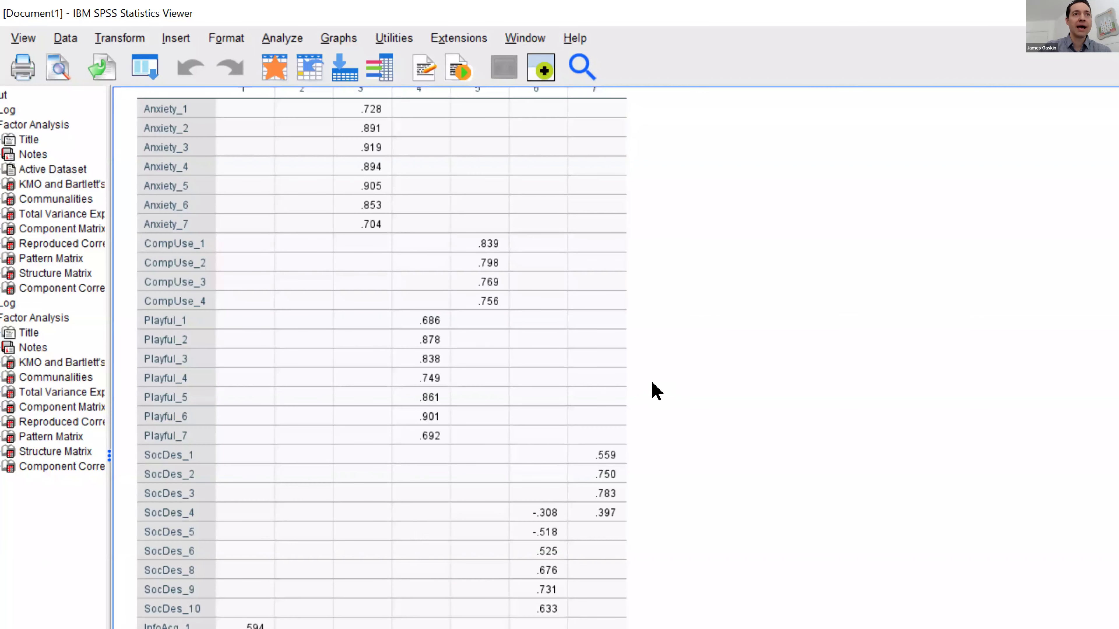
{"action": "scroll", "coordinate": [617, 351], "scroll_direction": "down", "scroll_amount": 3}
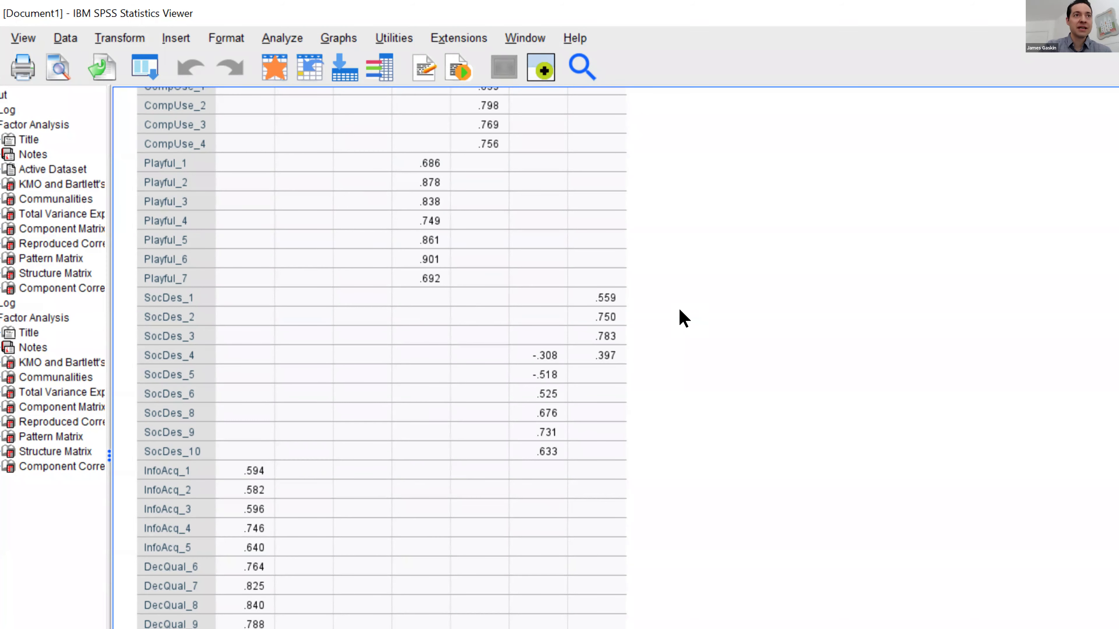
{"action": "scroll", "coordinate": [429, 335], "scroll_direction": "down", "scroll_amount": 3}
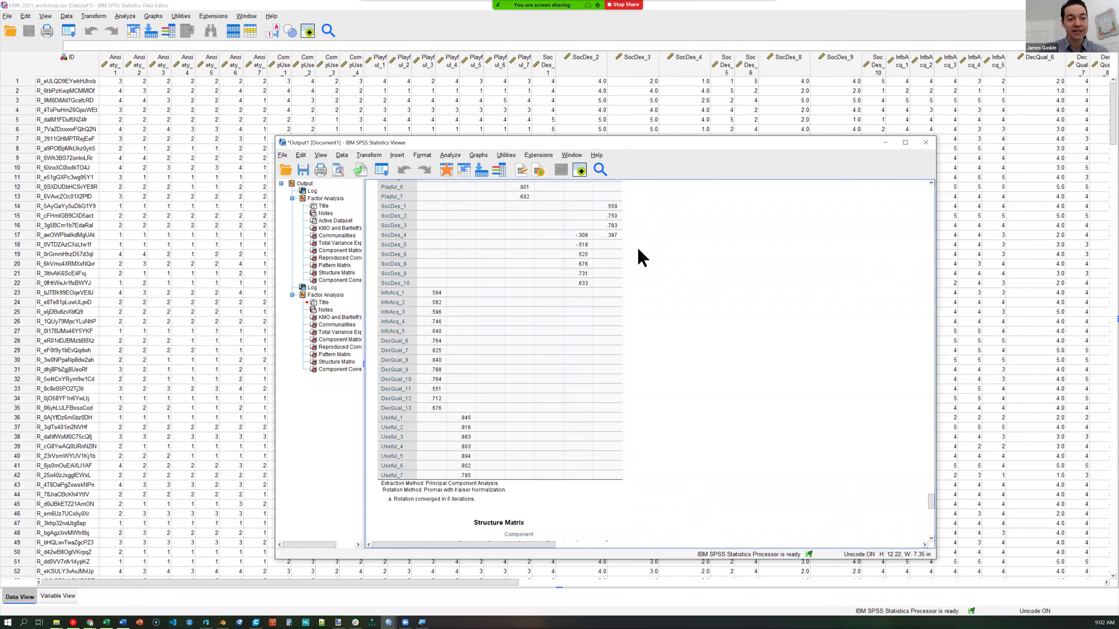
{"action": "left_click", "coordinate": [486, 197]}
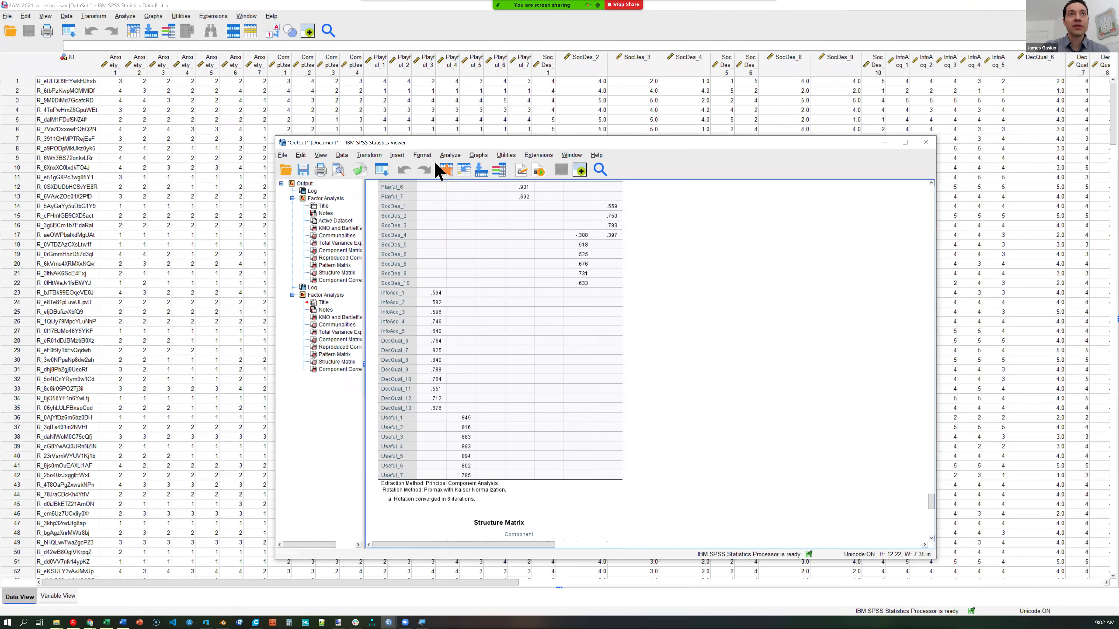
Recall the factor analysis setup and set it to save factor scores as variables using the Regression method
{"action": "left_click", "coordinate": [383, 172]}
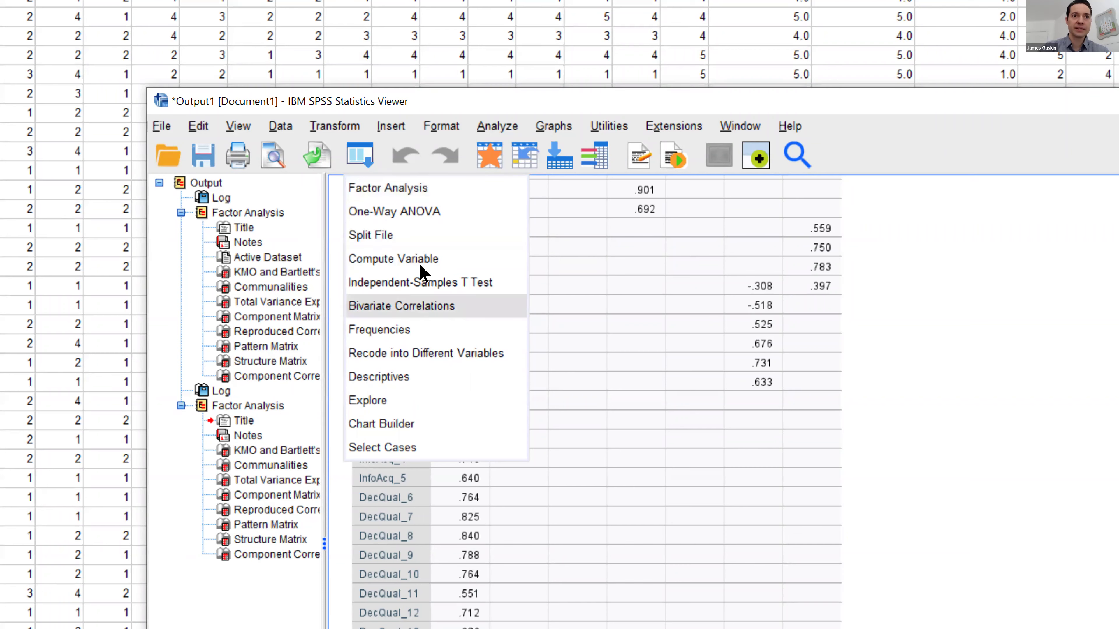
{"action": "left_click", "coordinate": [416, 189]}
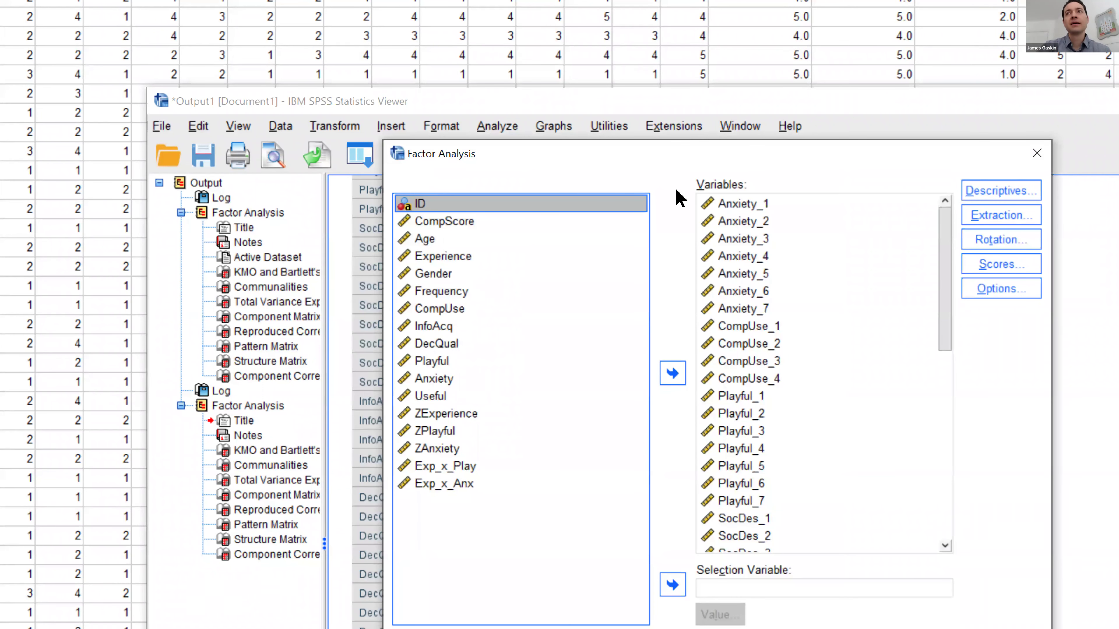
{"action": "key", "text": "alt+s"}
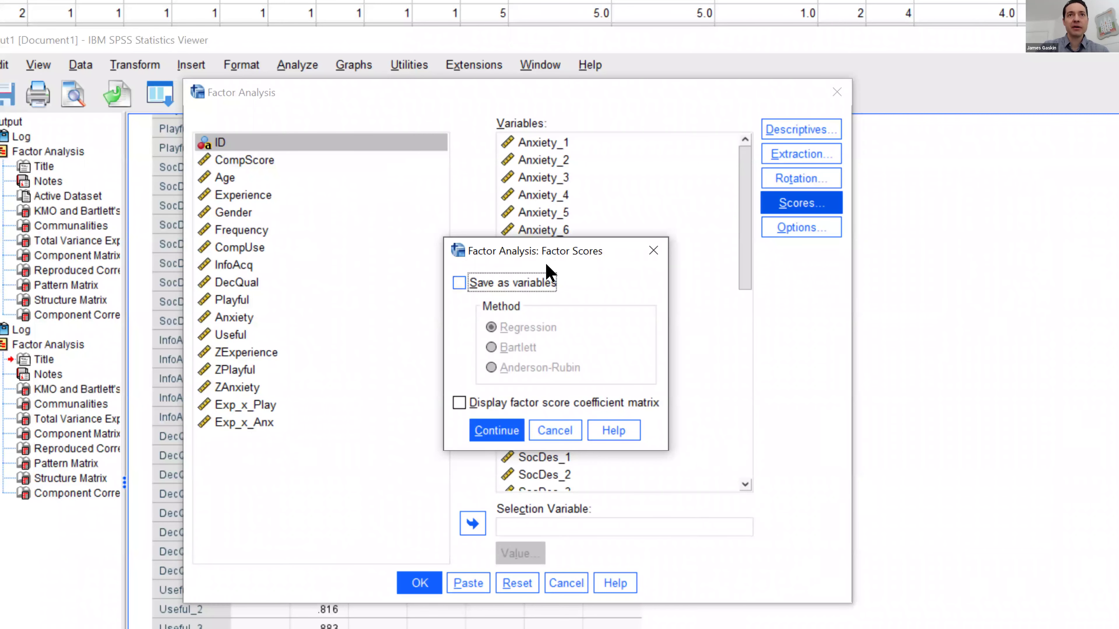
{"action": "left_click", "coordinate": [569, 277]}
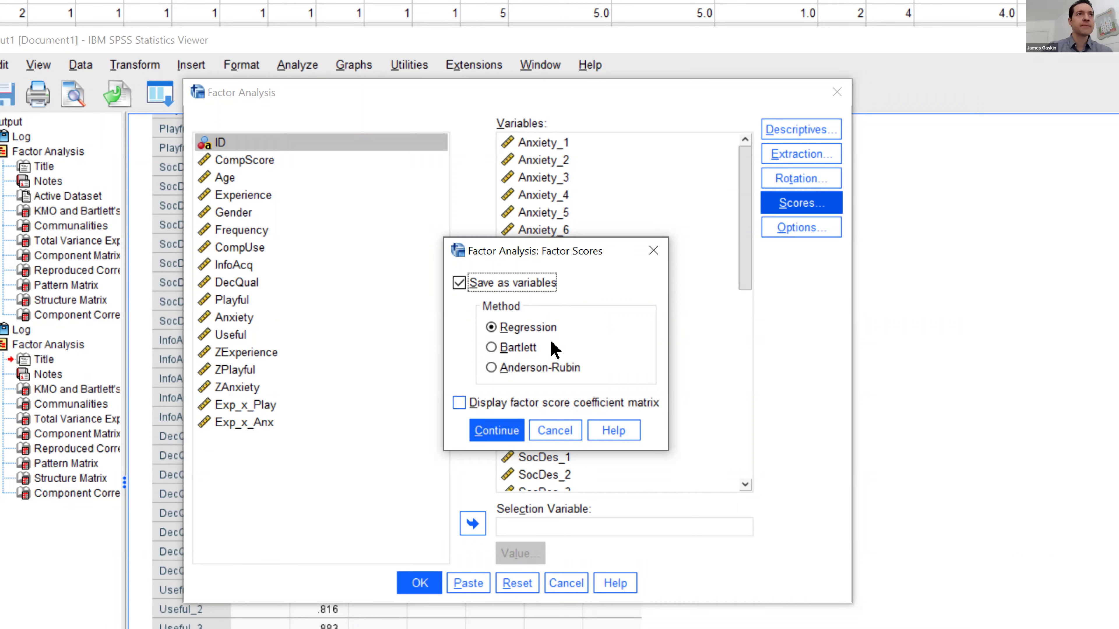
{"action": "key", "text": "Return"}
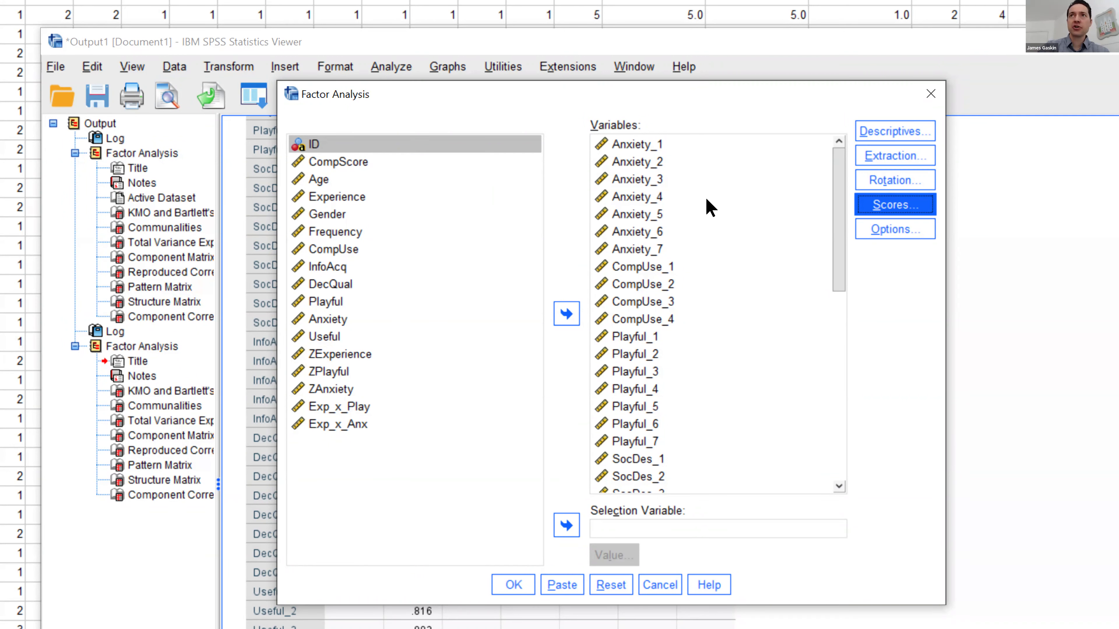
Set extraction to be based on eigenvalues greater than 1 and run the factor analysis
{"action": "key", "text": "alt+e"}
{"action": "key", "text": "alt+s"}
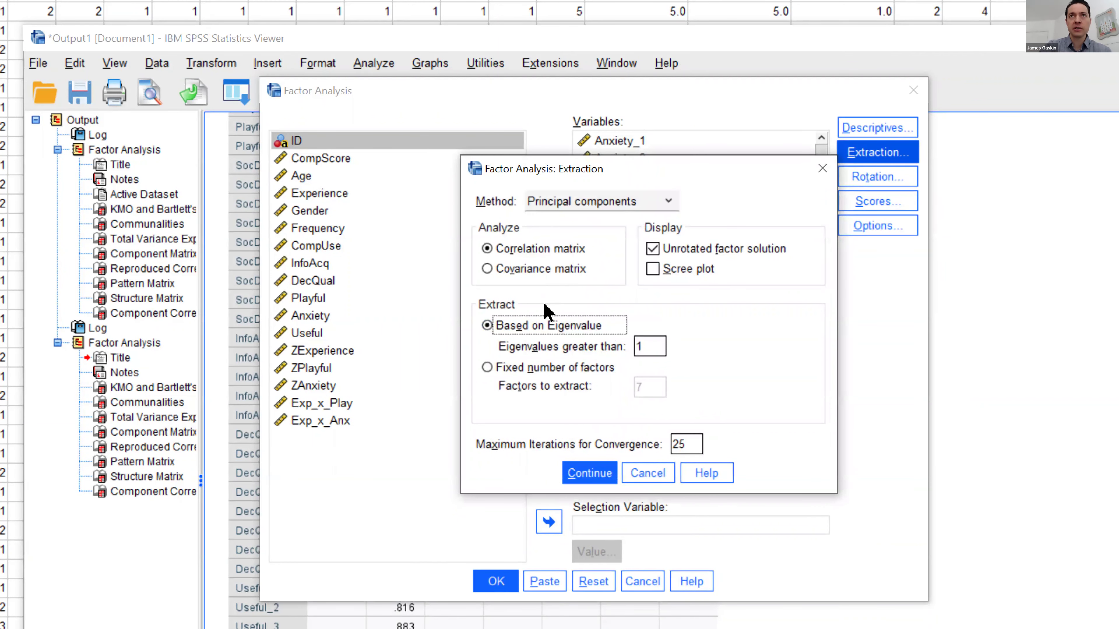
{"action": "key", "text": "alt+c"}
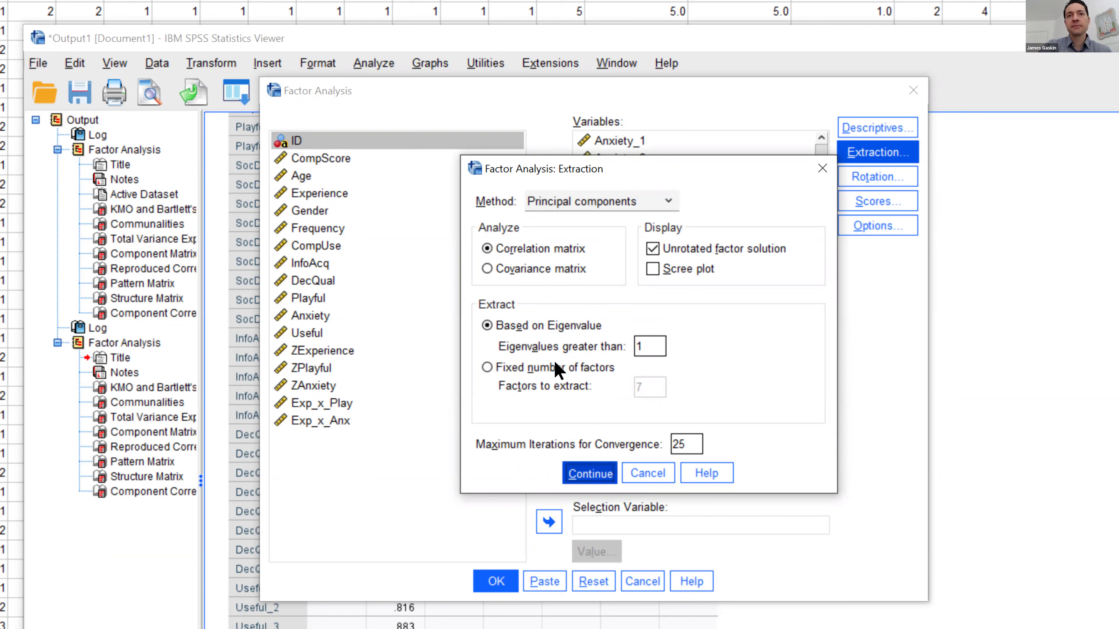
{"action": "key", "text": "Return"}
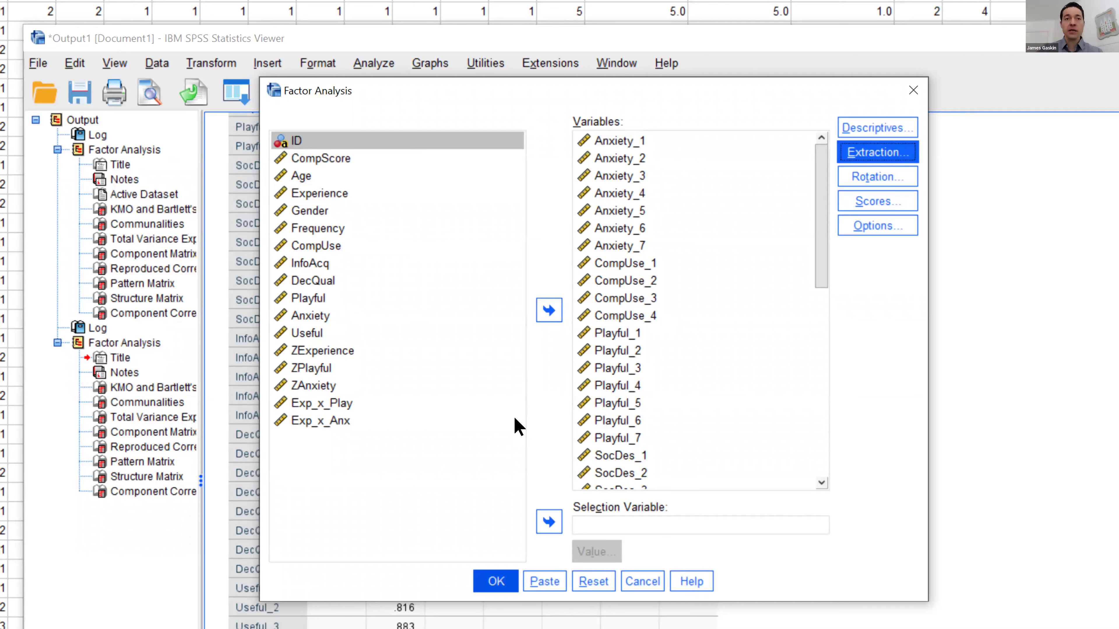
{"action": "key", "text": "Return"}
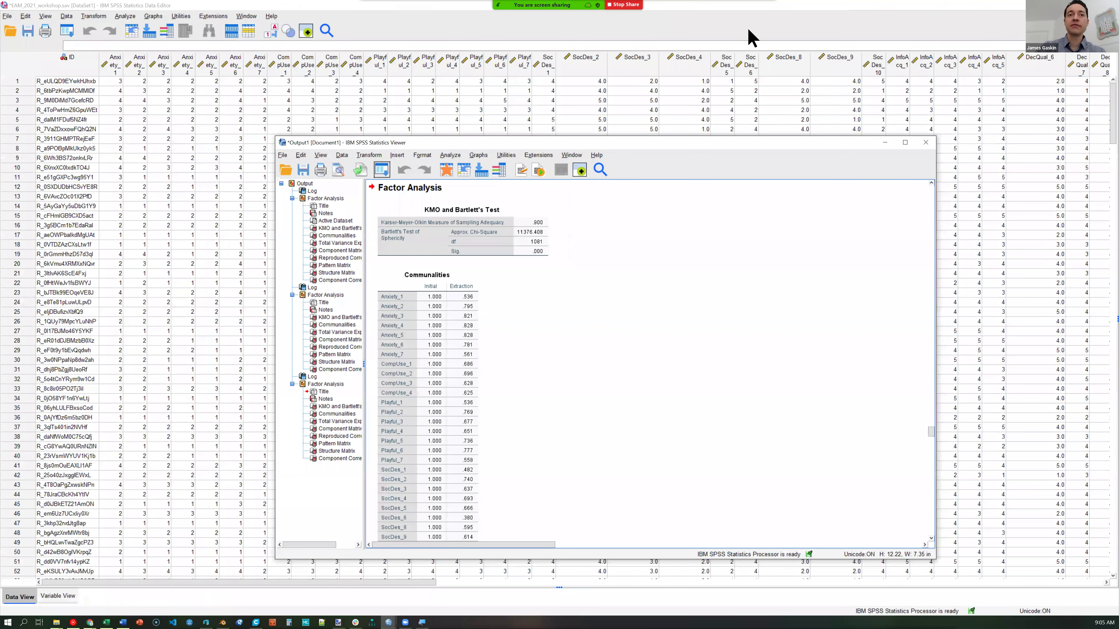
Review the saved factor score columns FAC1_1 to FAC9_1 in the dataset and compare them with the components in the newest Pattern Matrix
{"action": "key", "text": "alt+Tab"}
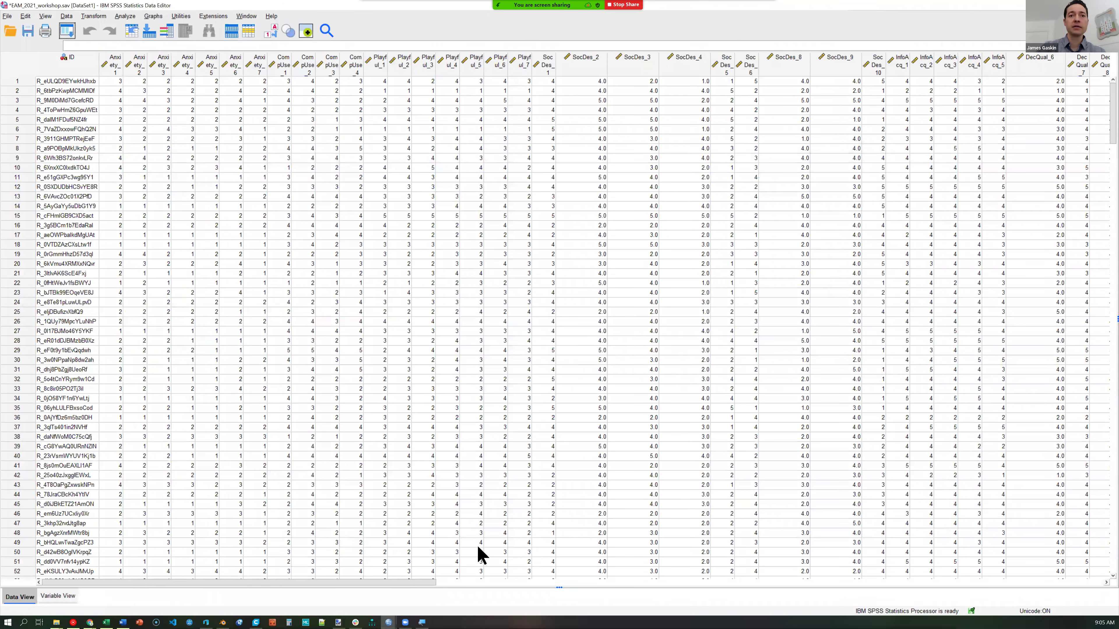
{"action": "left_click", "coordinate": [653, 591]}
{"action": "scroll", "coordinate": [656, 601], "scroll_direction": "right", "scroll_amount": 5}
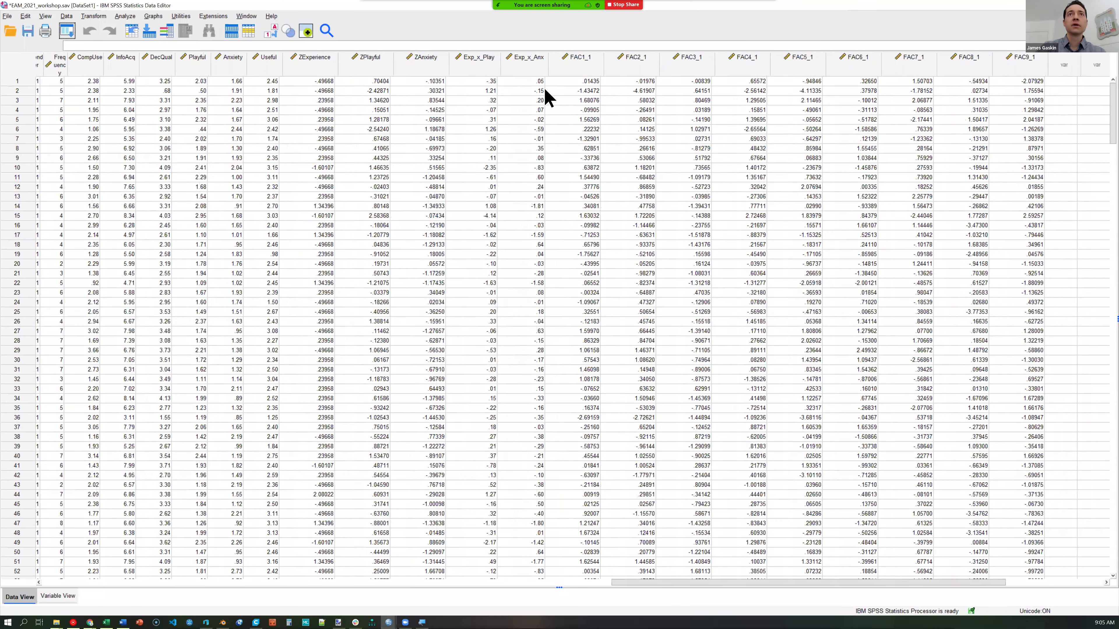
{"action": "scroll", "coordinate": [538, 73], "scroll_direction": "right", "scroll_amount": 1}
{"action": "mouse_move", "coordinate": [537, 74]}
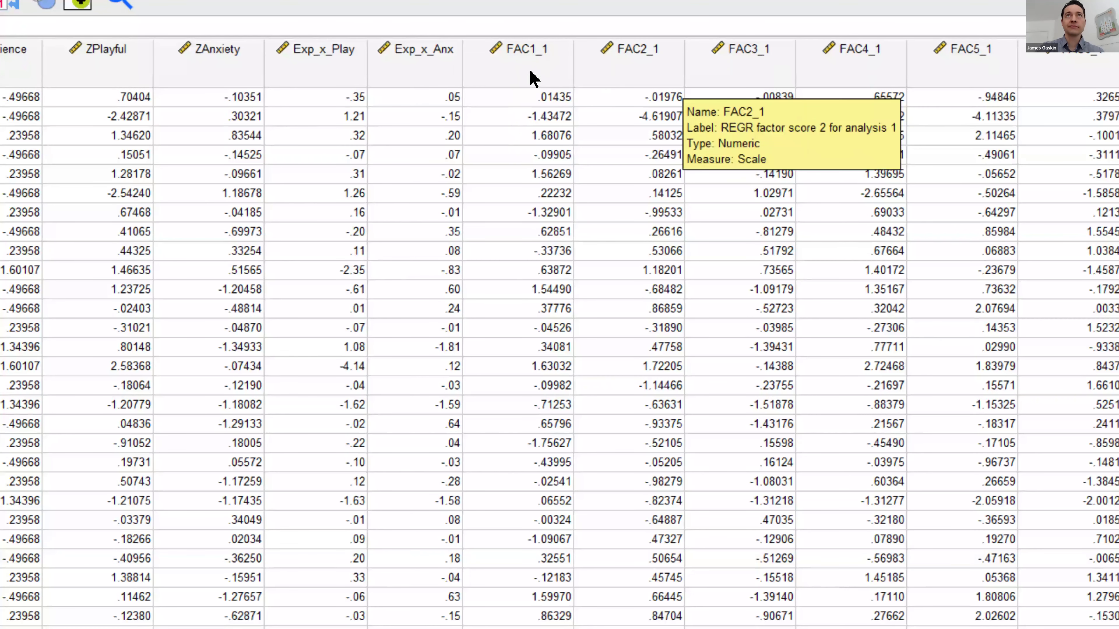
{"action": "mouse_move", "coordinate": [540, 71]}
{"action": "mouse_move", "coordinate": [583, 70]}
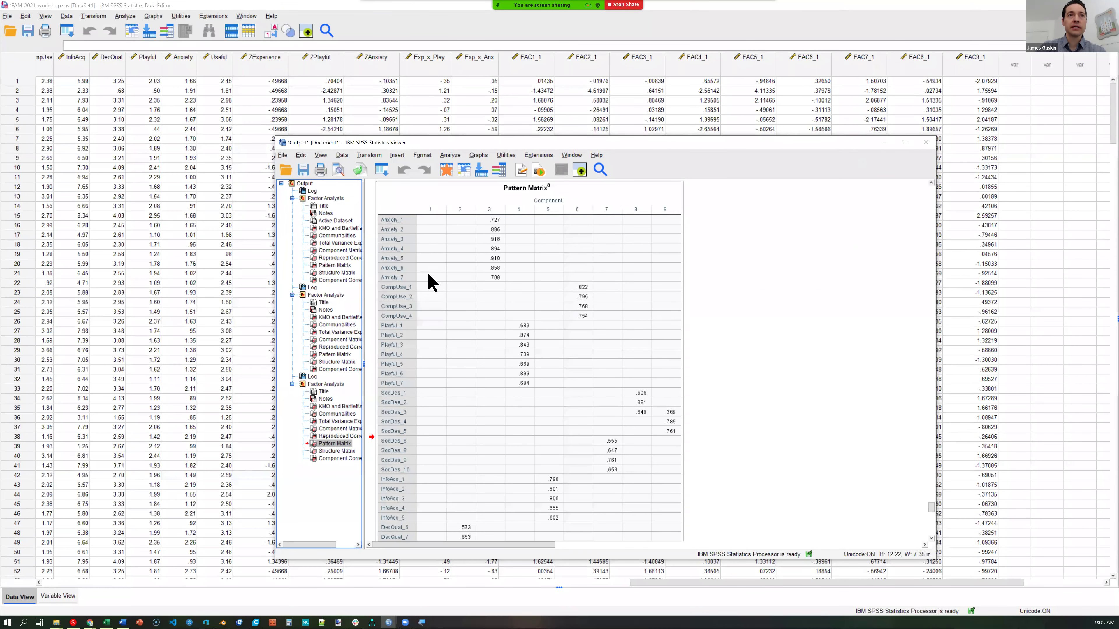
{"action": "scroll", "coordinate": [428, 282], "scroll_direction": "down", "scroll_amount": 5}
{"action": "scroll", "coordinate": [421, 391], "scroll_direction": "down", "scroll_amount": 3}
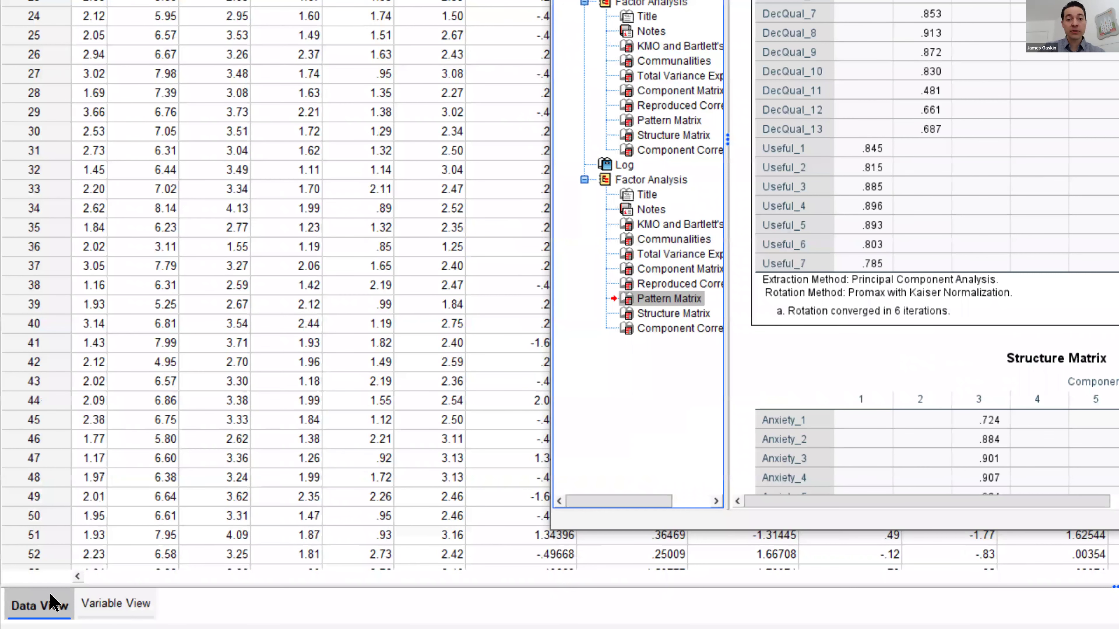
Rename the saved factor score variable FAC1_1 to Usefulness in the variable definitions
{"action": "left_click", "coordinate": [49, 592]}
{"action": "key", "text": "ctrl+t"}
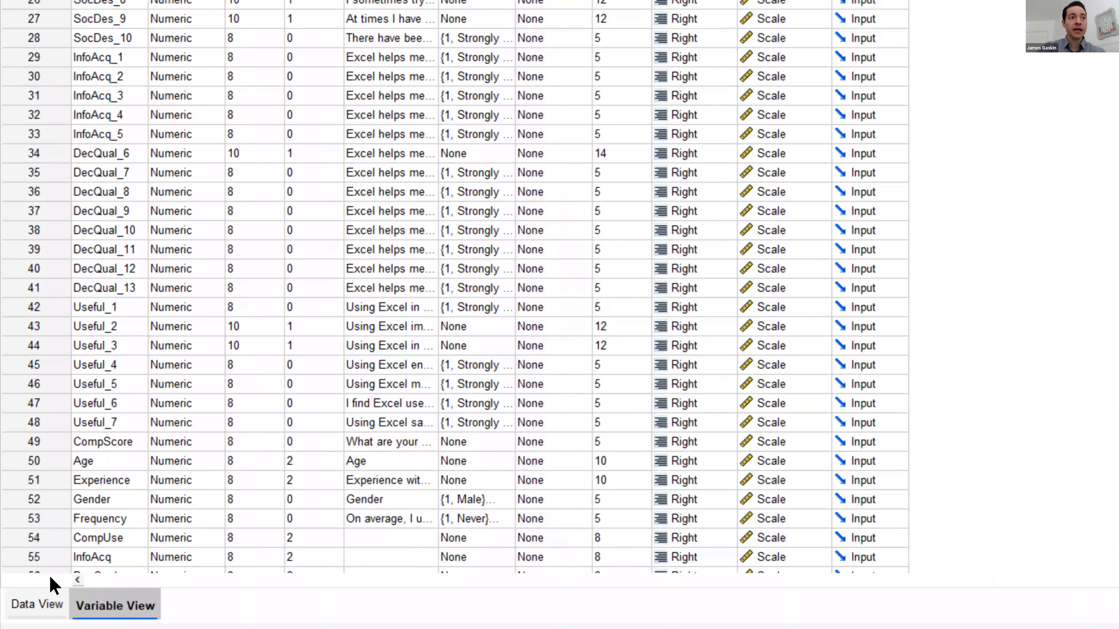
{"action": "scroll", "coordinate": [60, 519], "scroll_direction": "down", "scroll_amount": 6}
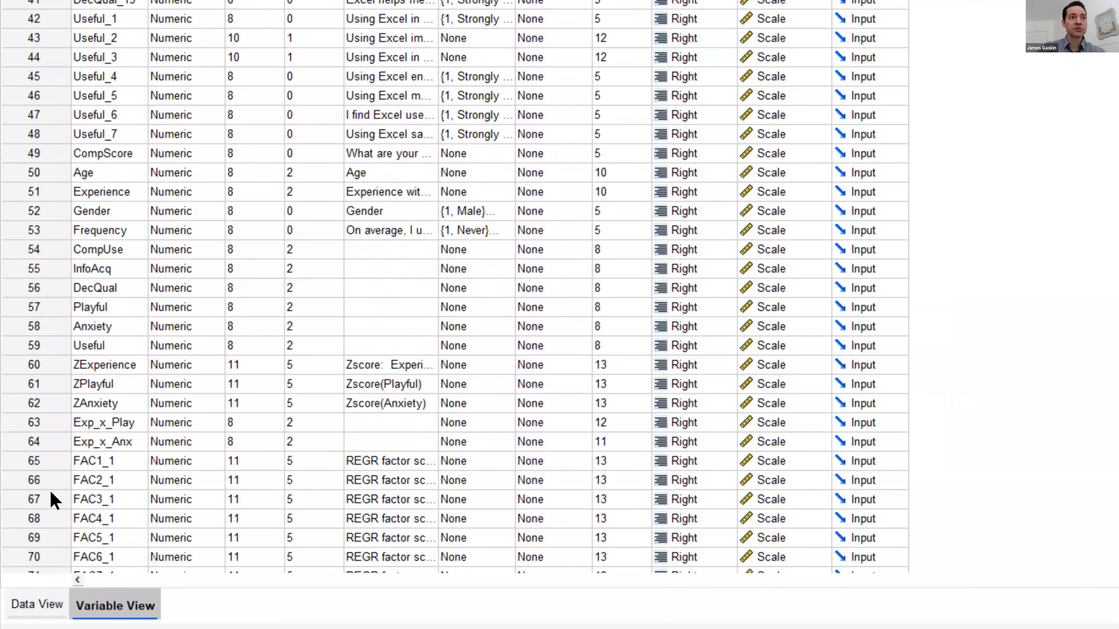
{"action": "key", "text": "F2"}
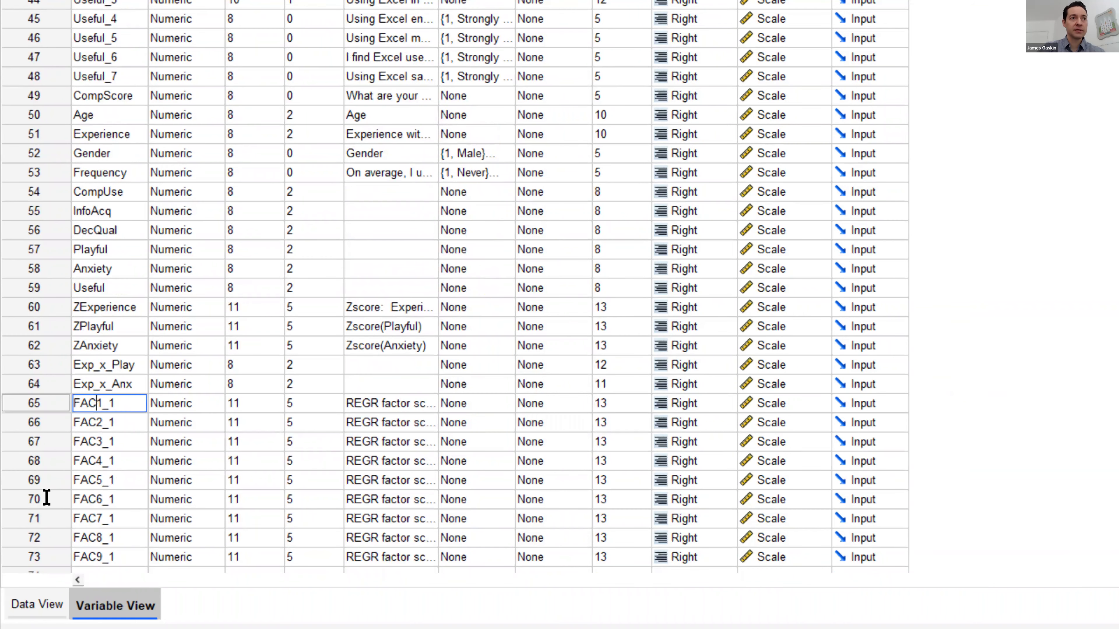
{"action": "key", "text": "Left"}
{"action": "key", "text": "shift+End"}
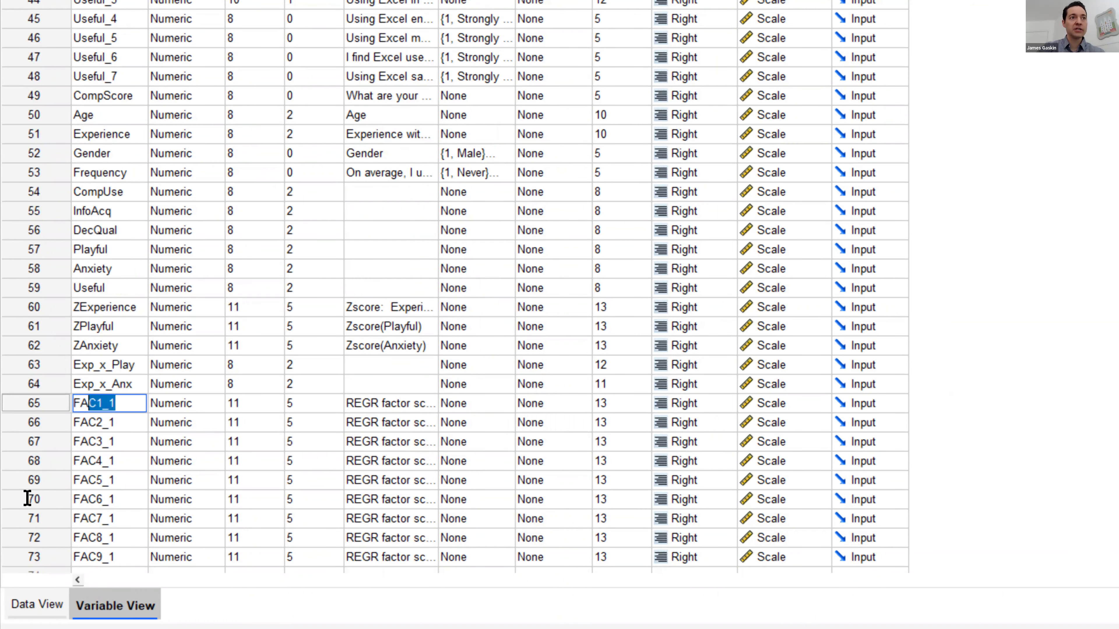
{"action": "key", "text": "Home"}
{"action": "key", "text": "shift+End"}
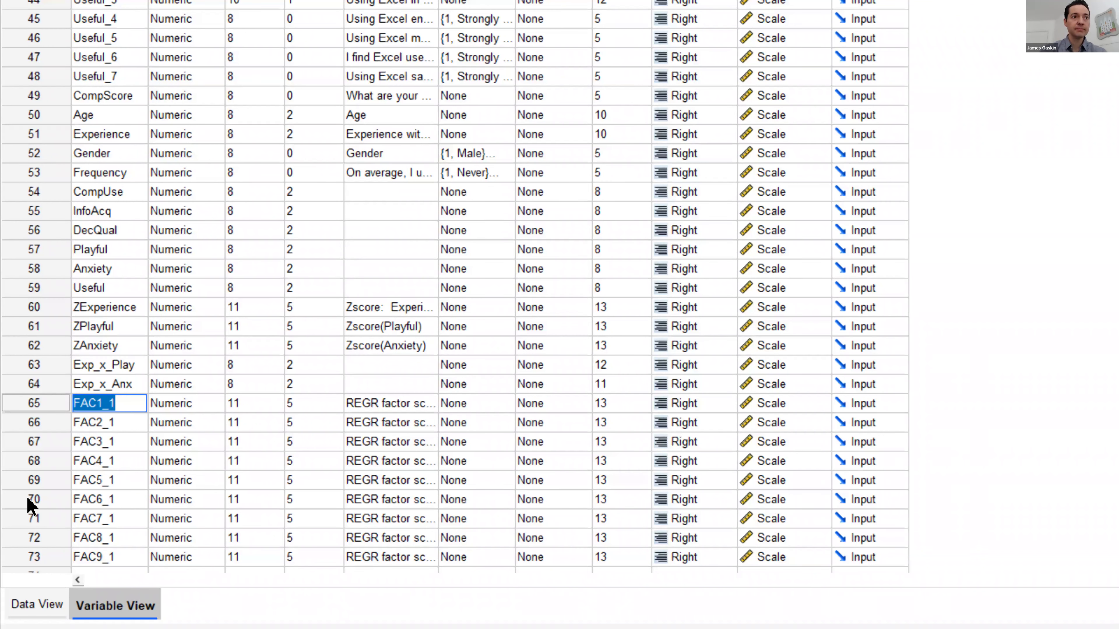
{"action": "type", "text": "Usefulness"}
{"action": "key", "text": "Return"}
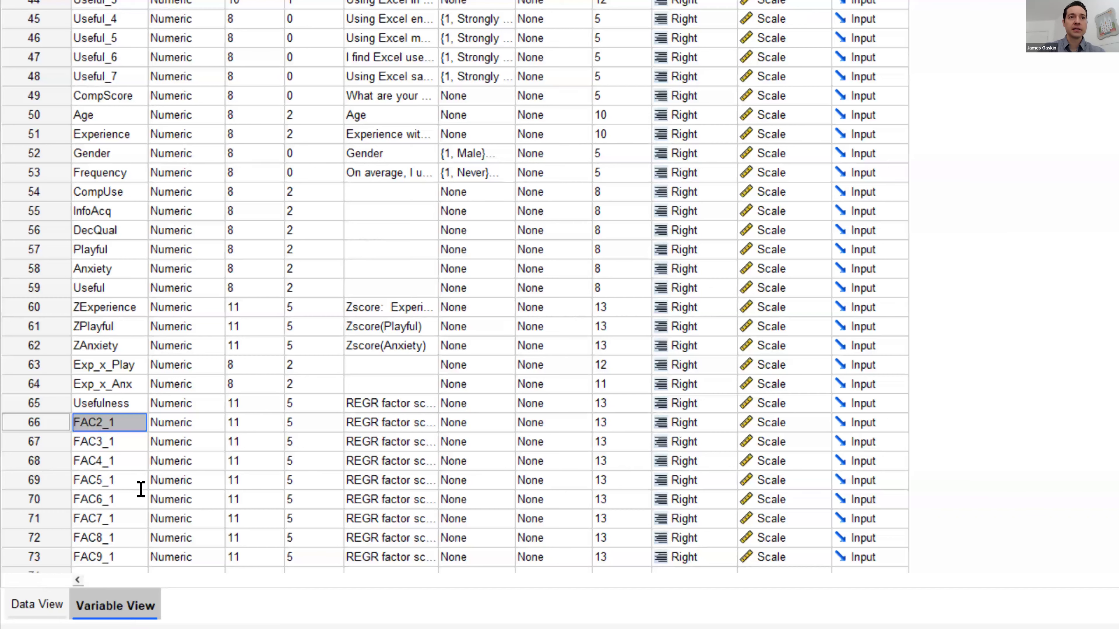
Change the label of the Usefulness variable to "useful factor score"
{"action": "key", "text": "Up"}
{"action": "key", "text": "Right"}
{"action": "key", "text": "Right"}
{"action": "key", "text": "Right"}
{"action": "key", "text": "Right"}
{"action": "key", "text": "F2"}
{"action": "key", "text": "Home"}
{"action": "key", "text": "shift+End"}
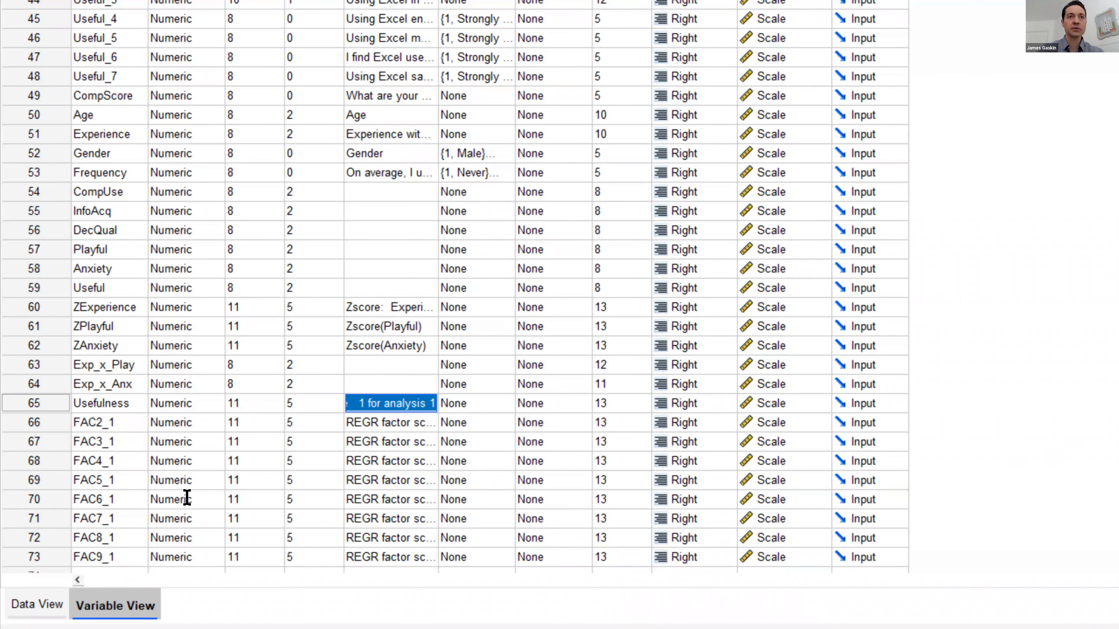
{"action": "type", "text": "useful factor score"}
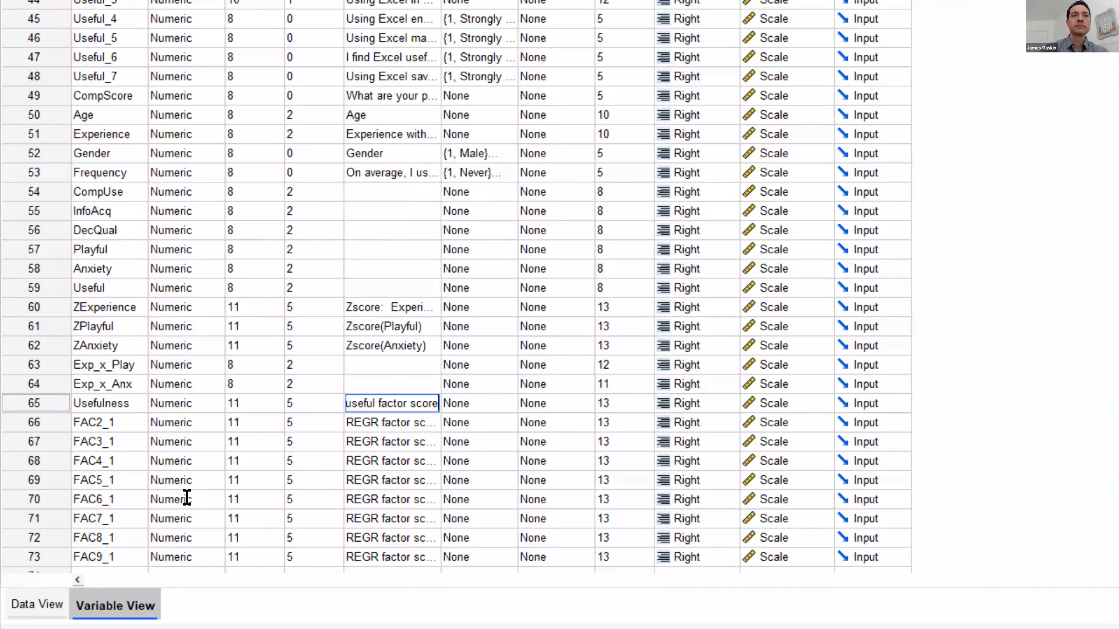
{"action": "key", "text": "Return"}
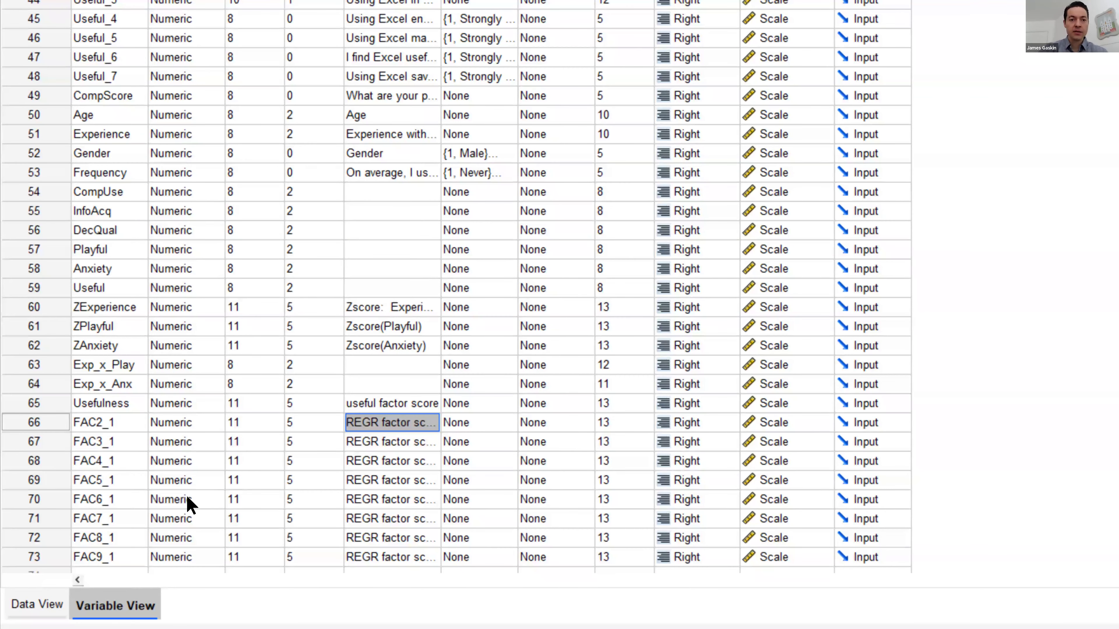
{"action": "key", "text": "F2"}
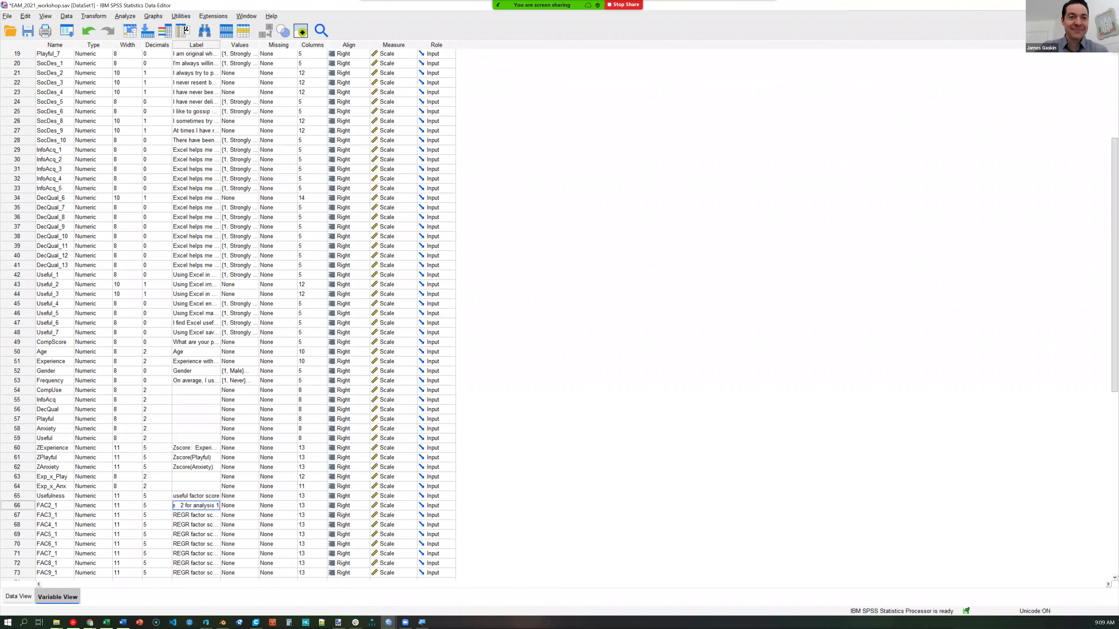
{"action": "key", "text": "Escape"}
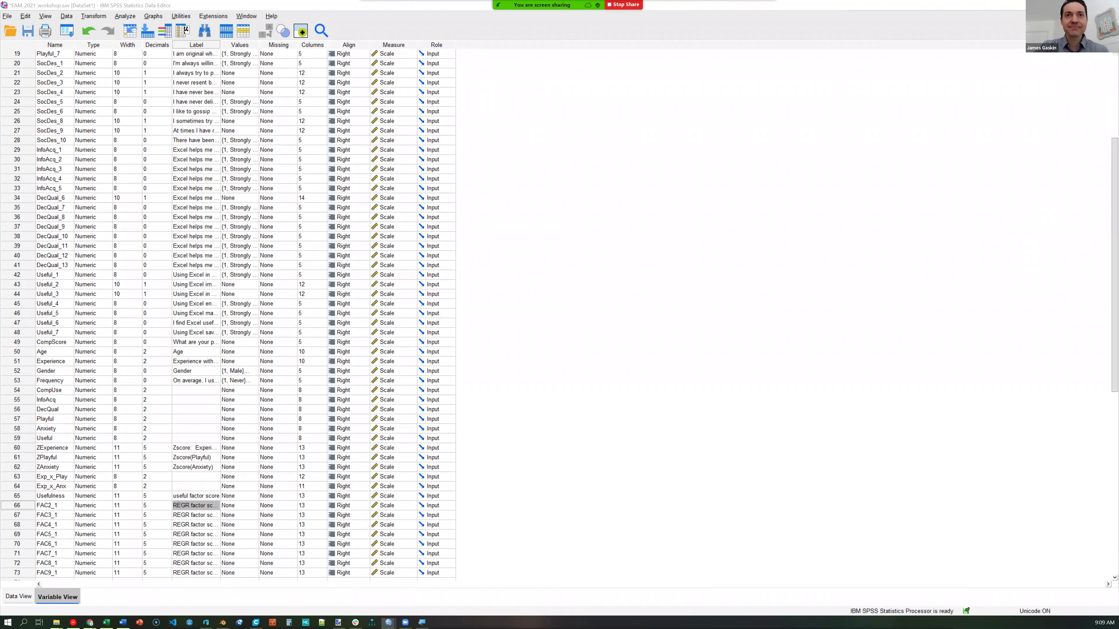
Bring the output viewer back, enlarge its window and examine how the items load in the nine-component Pattern Matrix
{"action": "key", "text": "alt+Tab"}
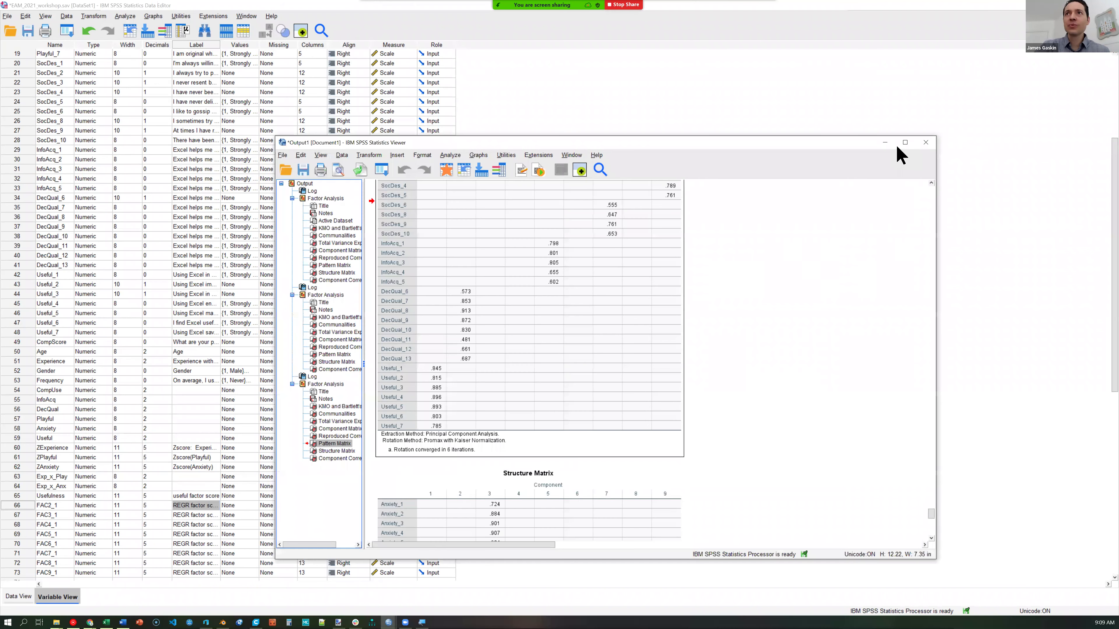
{"action": "left_click", "coordinate": [905, 142]}
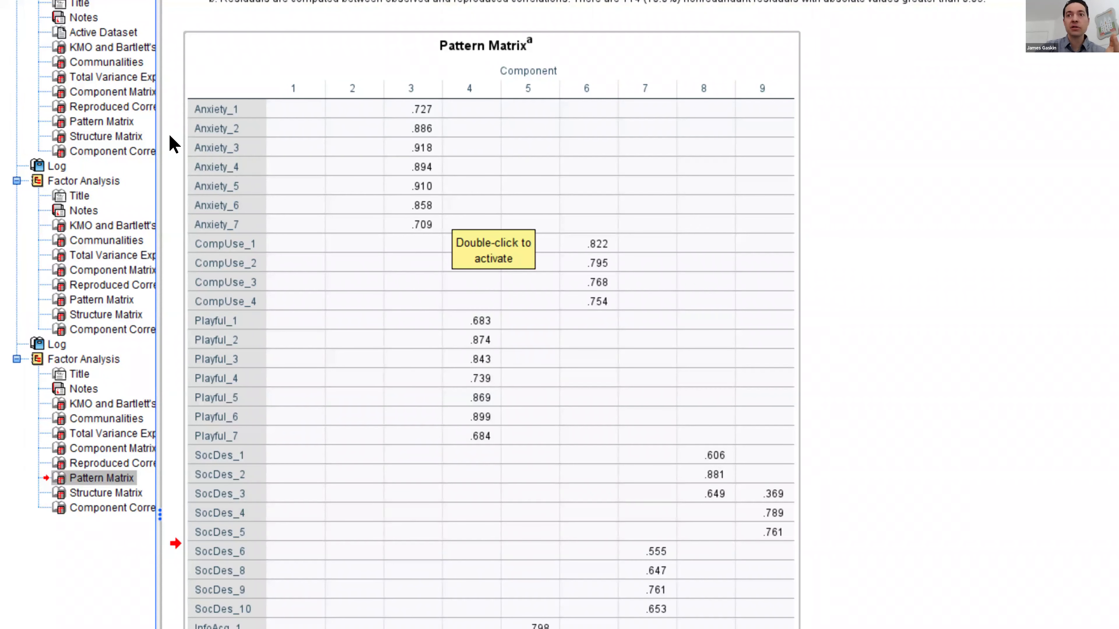
{"action": "scroll", "coordinate": [389, 240], "scroll_direction": "down", "scroll_amount": 3}
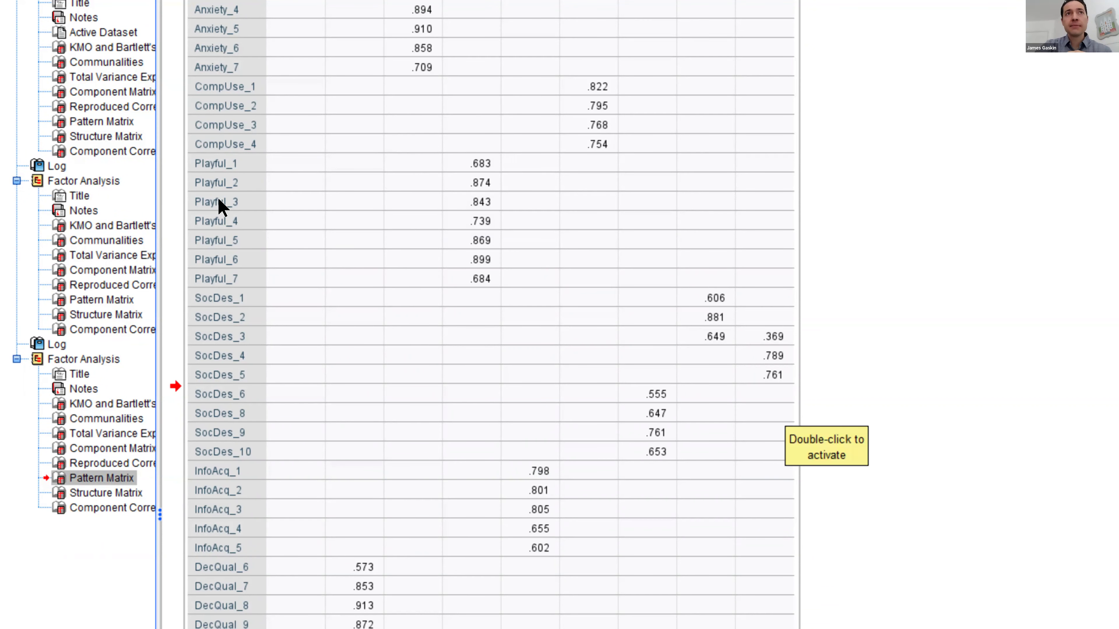
{"action": "scroll", "coordinate": [260, 213], "scroll_direction": "up", "scroll_amount": 2}
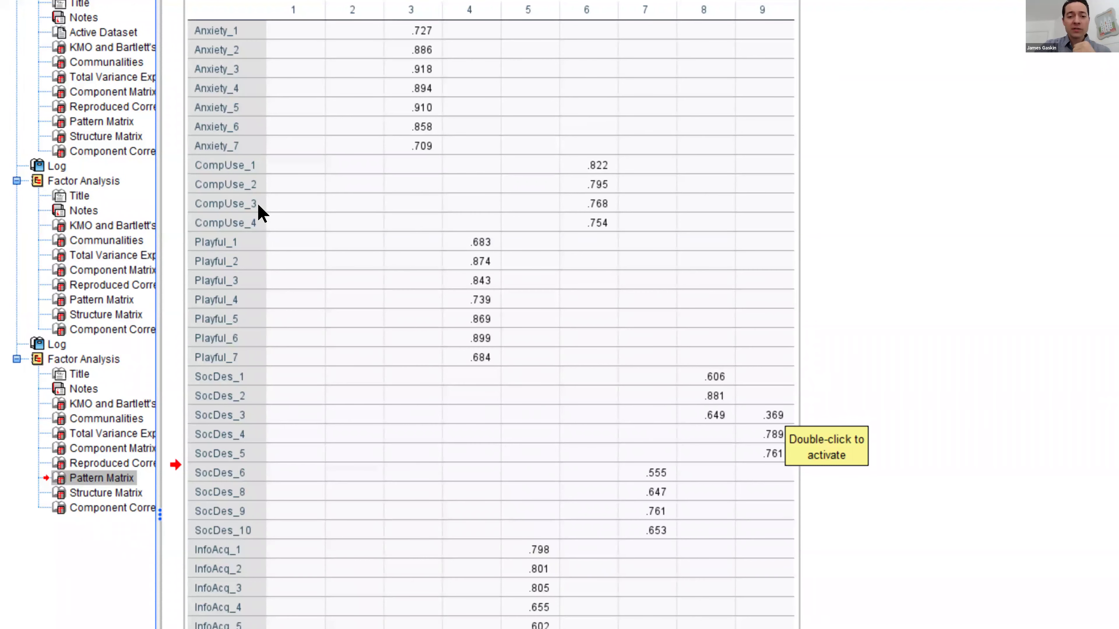
{"action": "scroll", "coordinate": [264, 215], "scroll_direction": "up", "scroll_amount": 2}
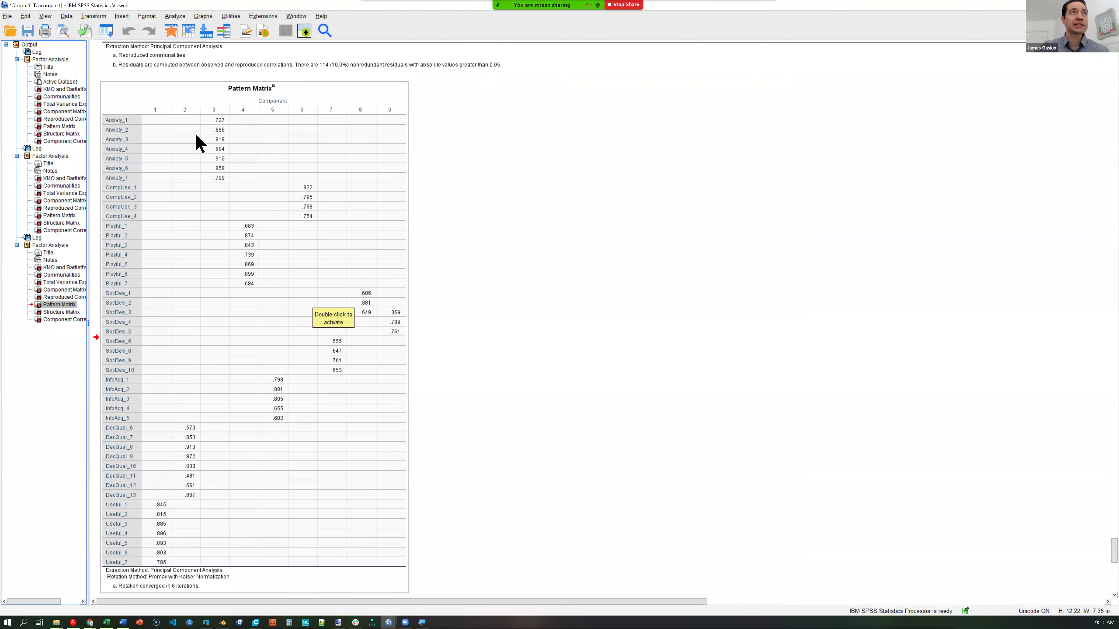
Run a reliability analysis with the Alpha model on the items Anxiety_1 to Anxiety_7
{"action": "left_click", "coordinate": [172, 18]}
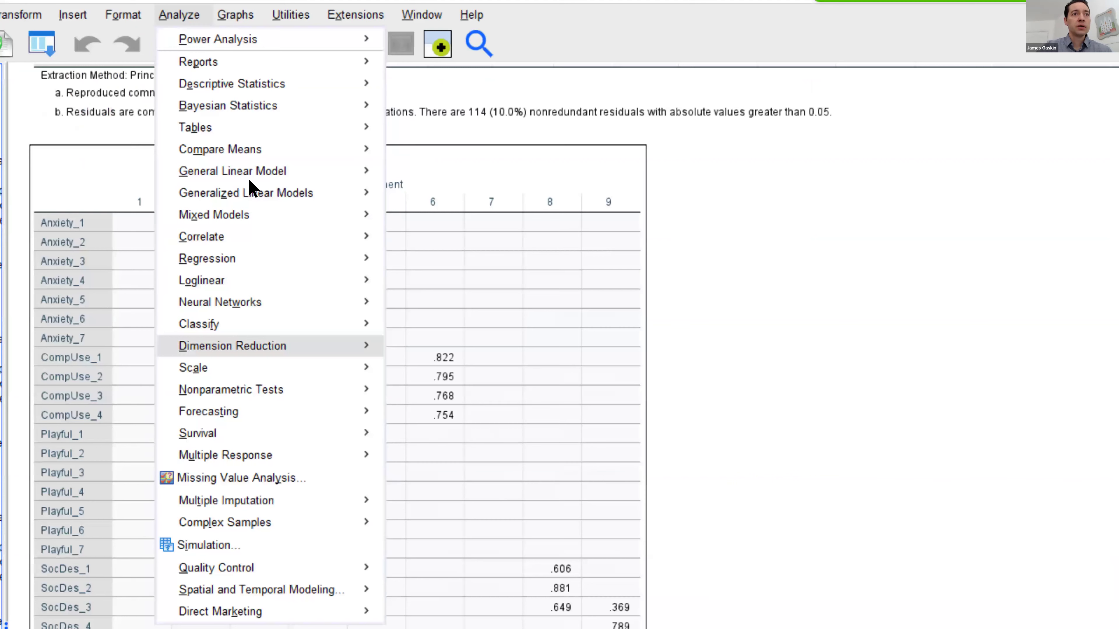
{"action": "key", "text": "Down"}
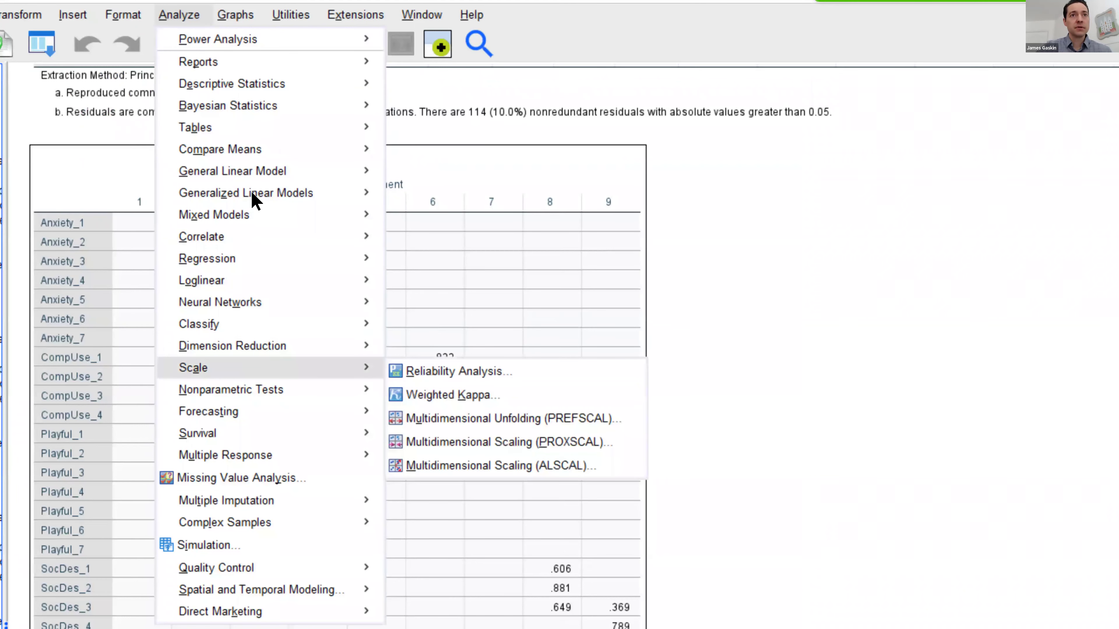
{"action": "key", "text": "Right"}
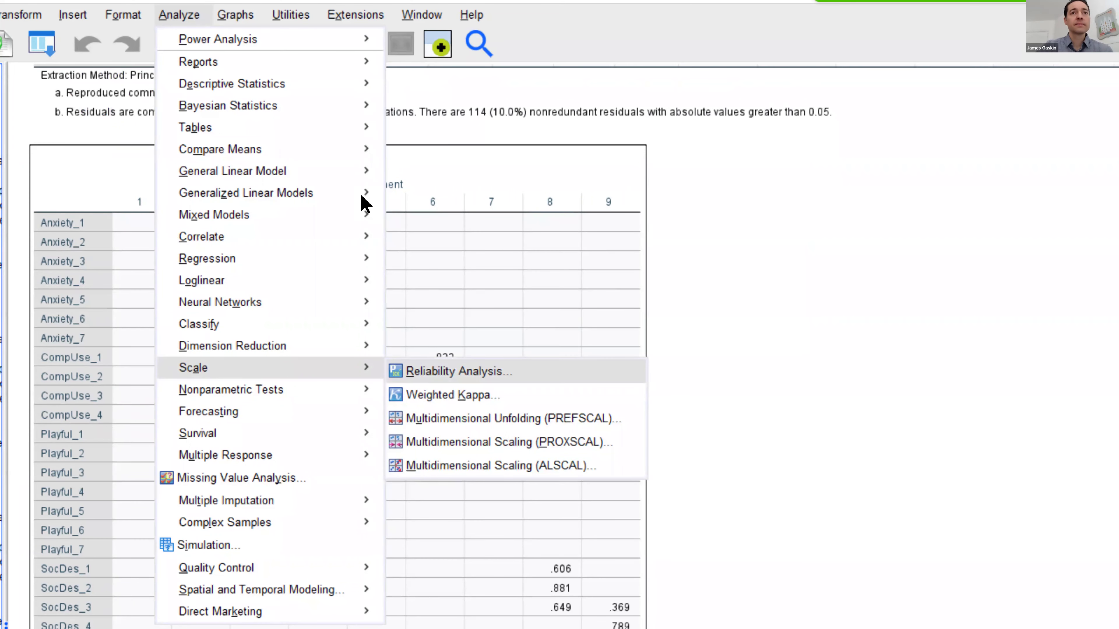
{"action": "key", "text": "Return"}
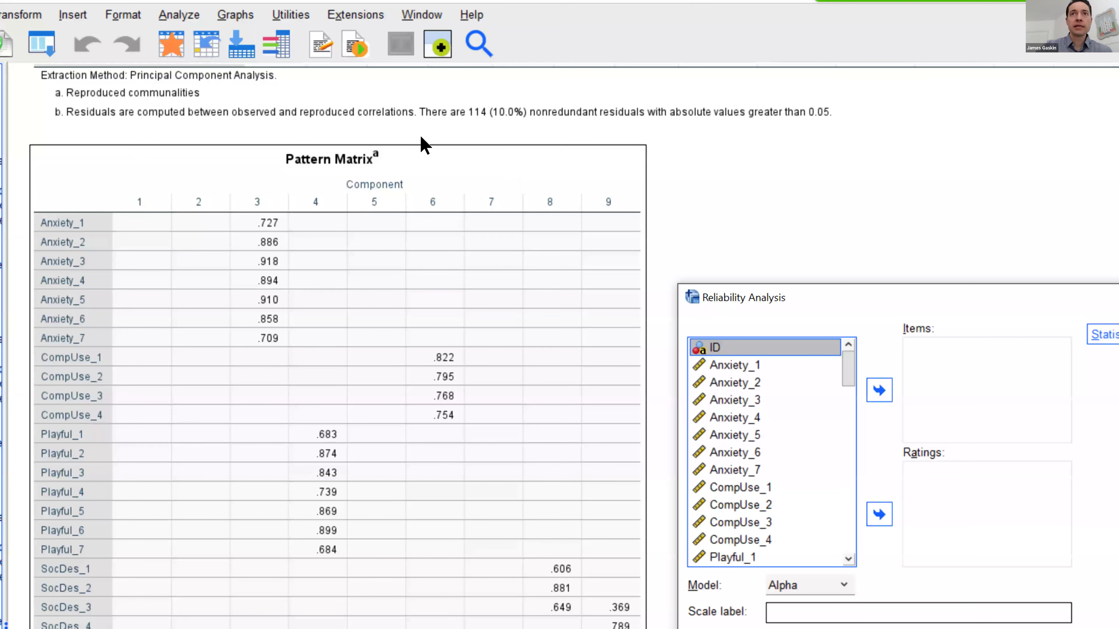
{"action": "key", "text": "Down"}
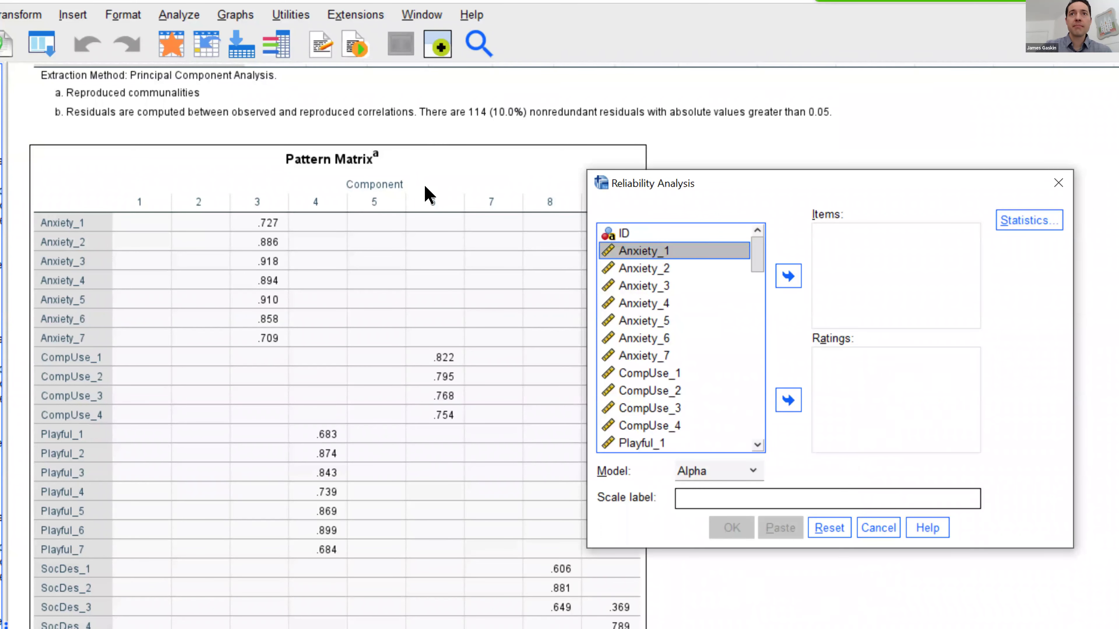
{"action": "key", "text": "shift+Down"}
{"action": "key", "text": "shift+Down"}
{"action": "key", "text": "shift+Down"}
{"action": "key", "text": "shift+Down"}
{"action": "key", "text": "shift+Down"}
{"action": "key", "text": "shift+Down"}
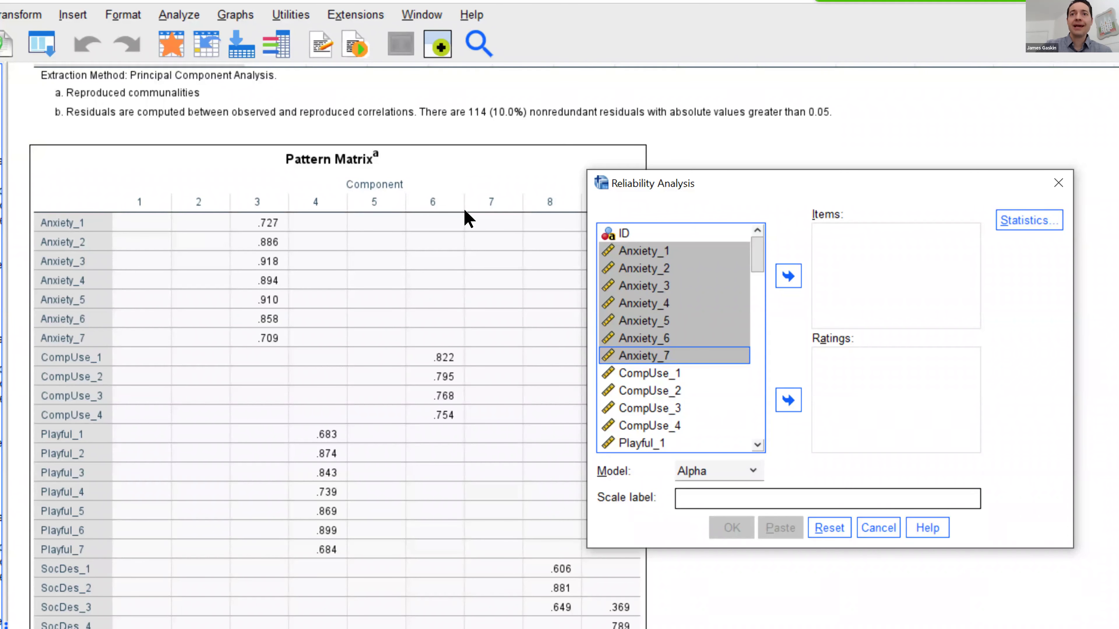
{"action": "key", "text": "Tab"}
{"action": "key", "text": "space"}
{"action": "key", "text": "Return"}
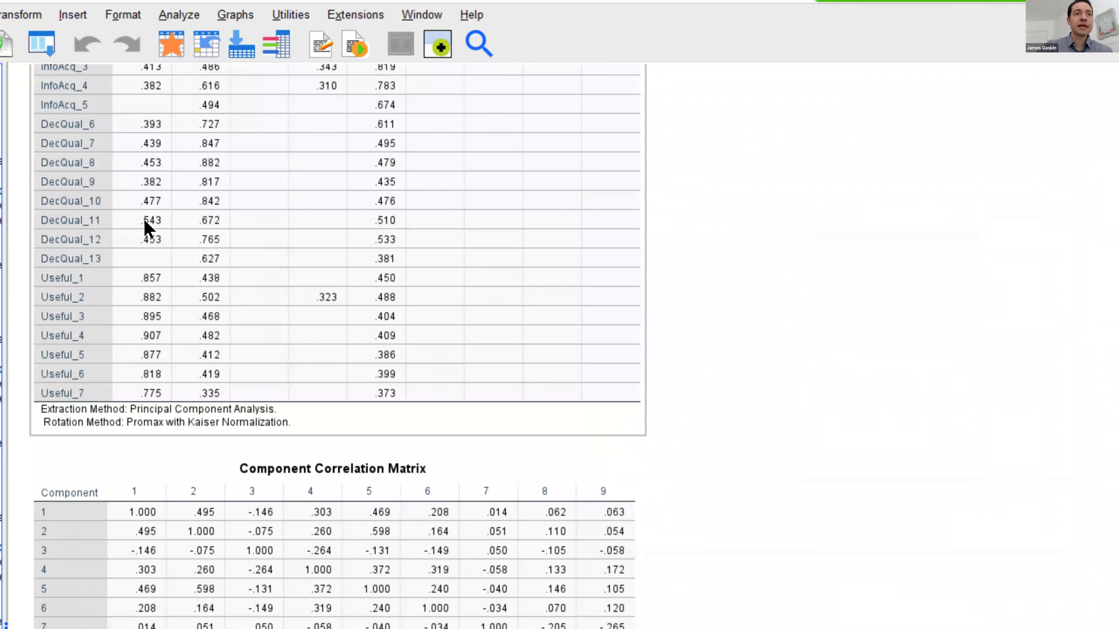
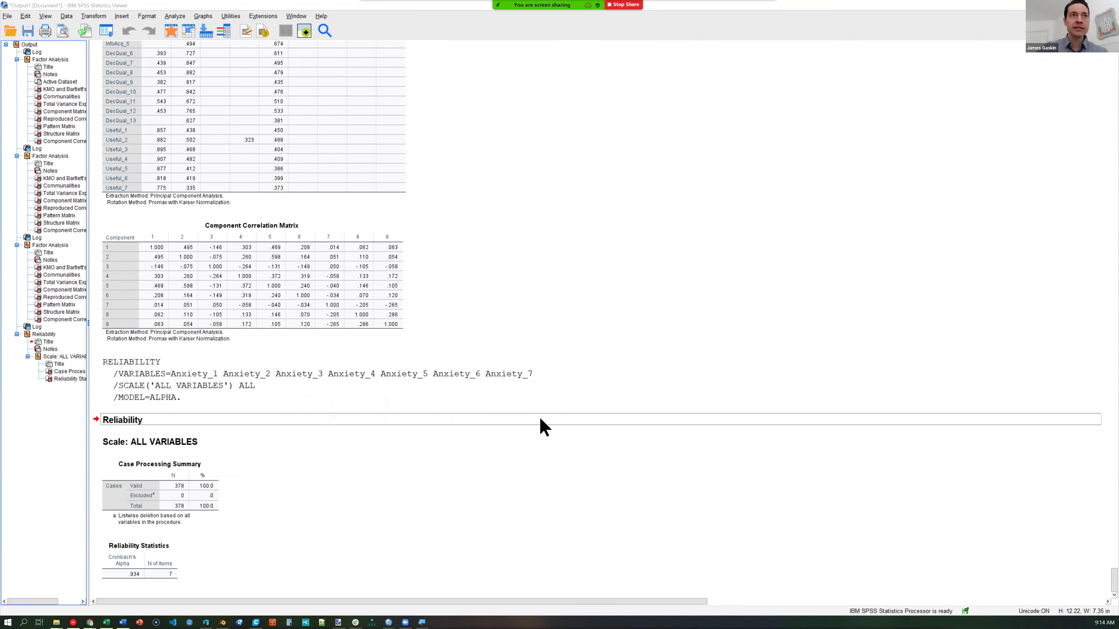
Return to the dataset's variable list and look over the survey items, demographics and composite variables, especially the InfoAcq and DecQual items
{"action": "key", "text": "alt+Tab"}
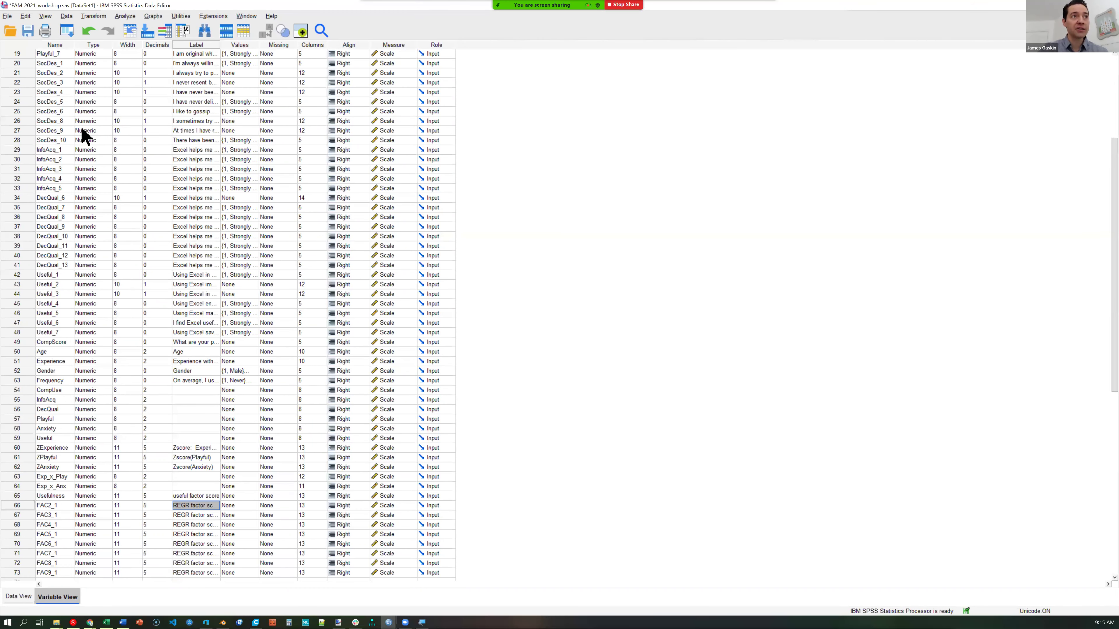
{"action": "left_click_drag", "start_coordinate": [16, 73], "coordinate": [23, 275]}
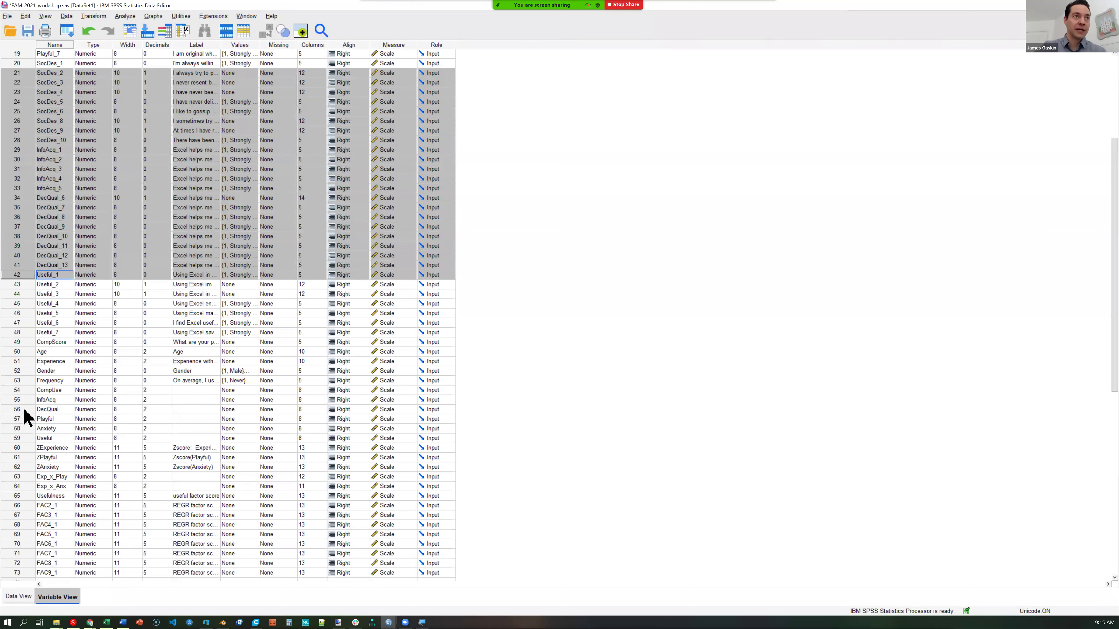
{"action": "left_click_drag", "start_coordinate": [23, 352], "coordinate": [24, 421]}
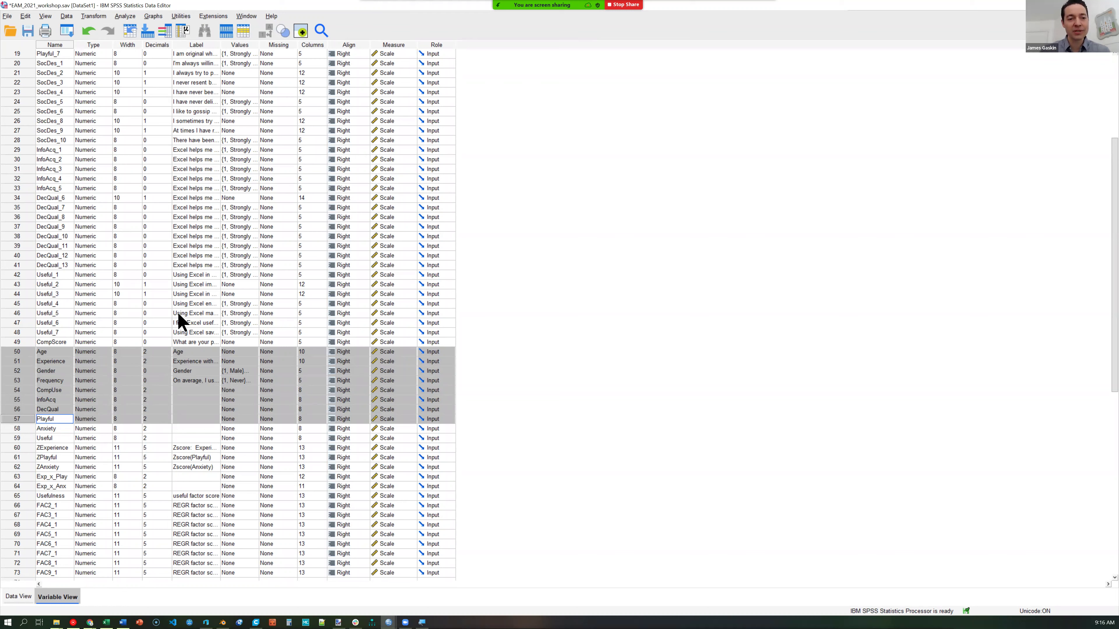
{"action": "left_click_drag", "start_coordinate": [29, 149], "coordinate": [32, 249]}
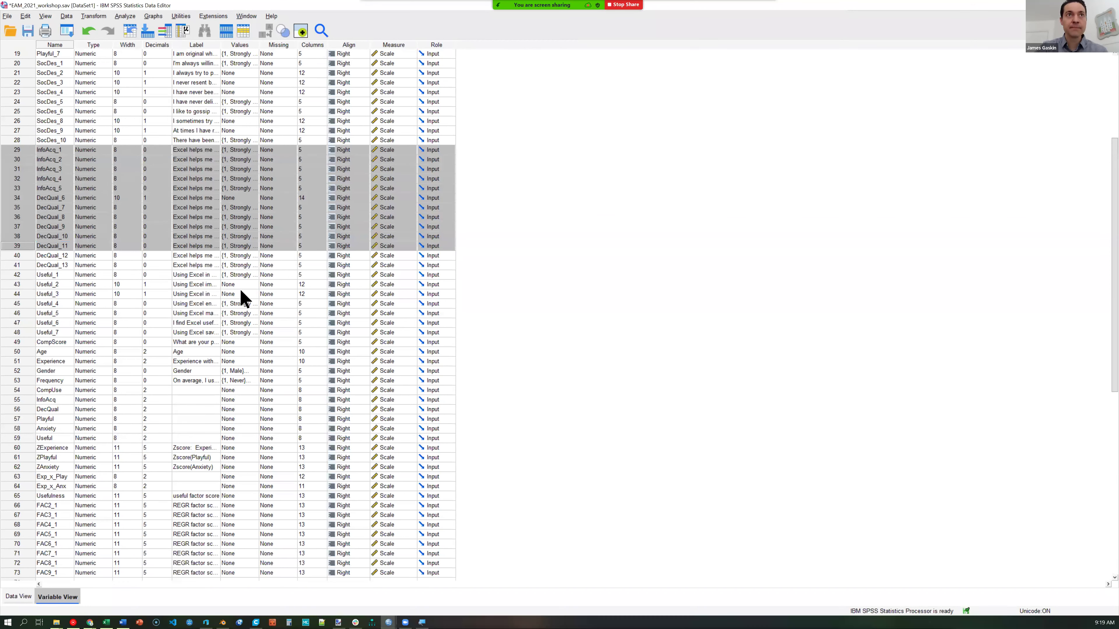
Compare the seven-component Pattern Matrix with the nine-component one in the output
{"action": "key", "text": "alt+Tab"}
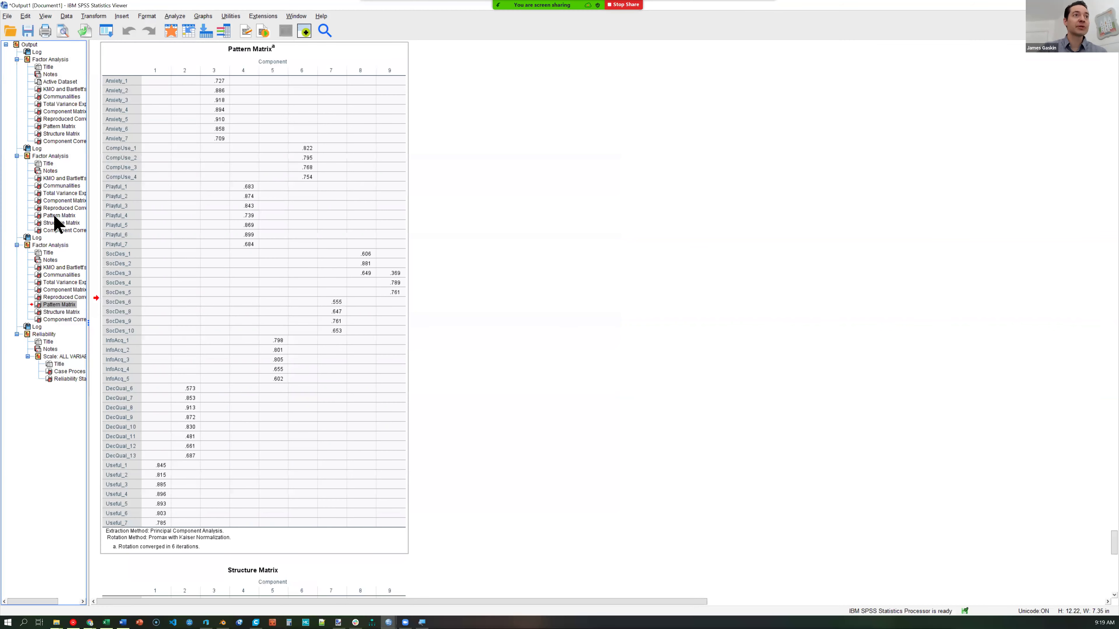
{"action": "left_click", "coordinate": [54, 216]}
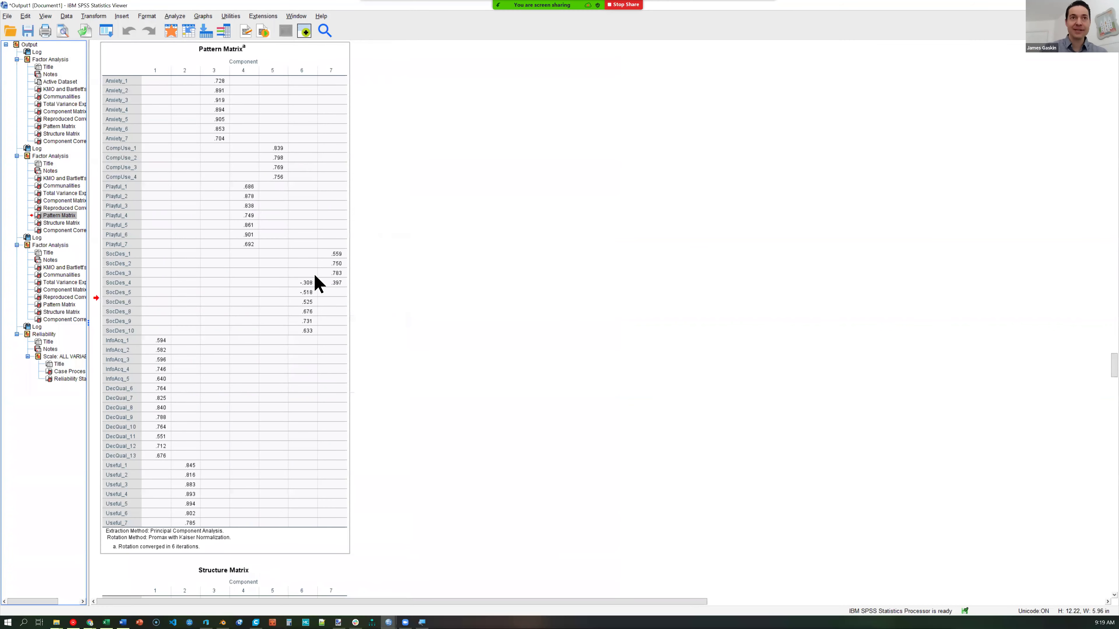
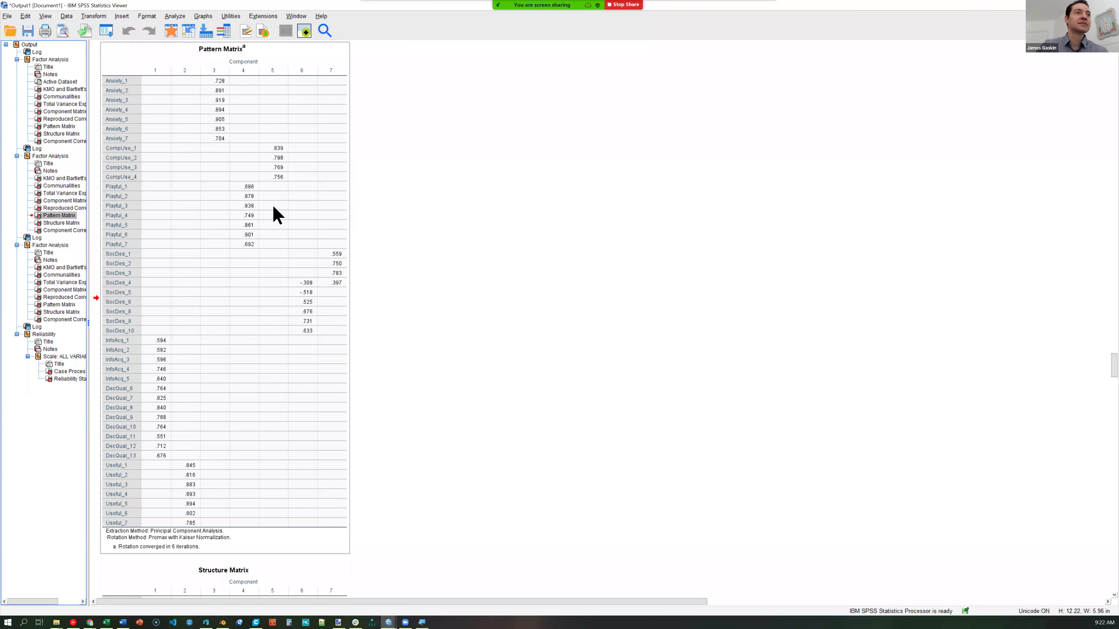
{"action": "left_click", "coordinate": [60, 305]}
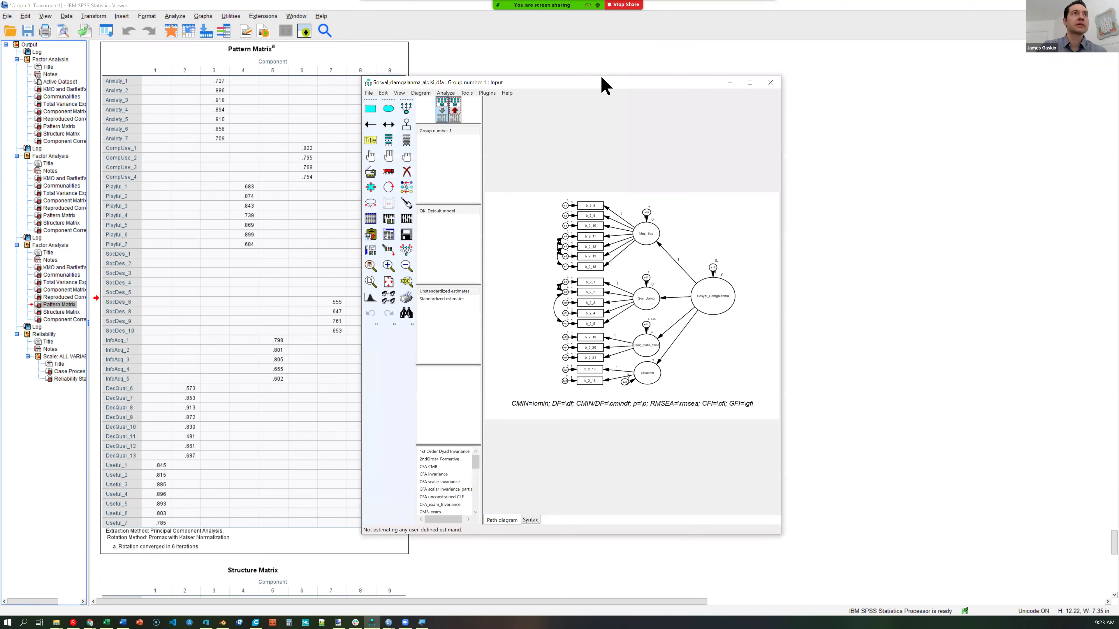
Maximize the Amos window and start a new, empty path diagram
{"action": "double_click", "coordinate": [606, 85]}
{"action": "left_click", "coordinate": [7, 14]}
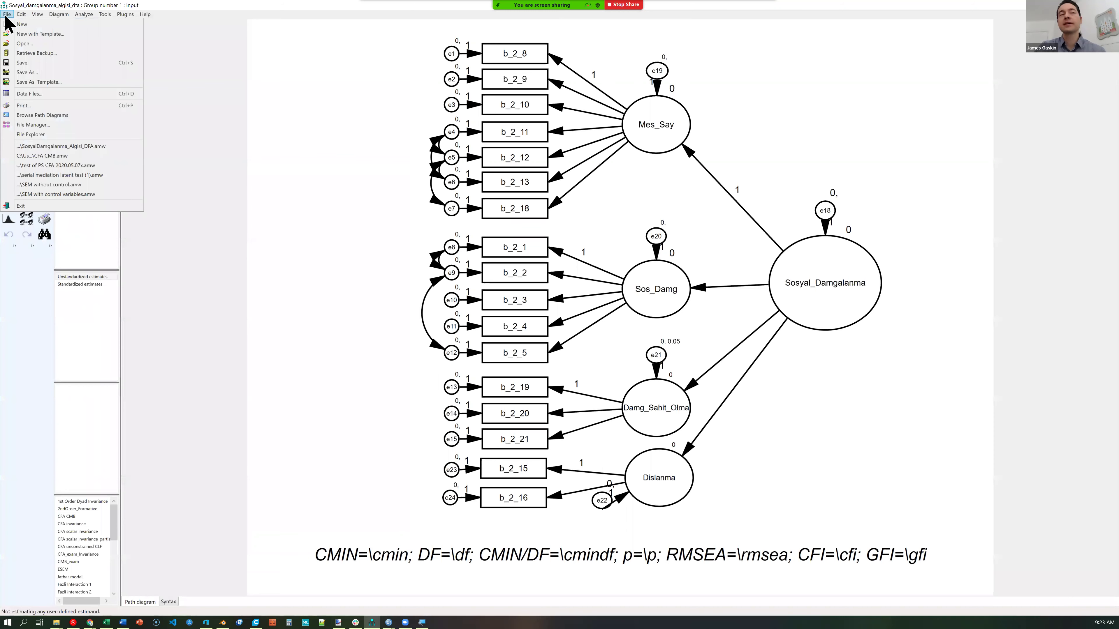
{"action": "left_click", "coordinate": [22, 24]}
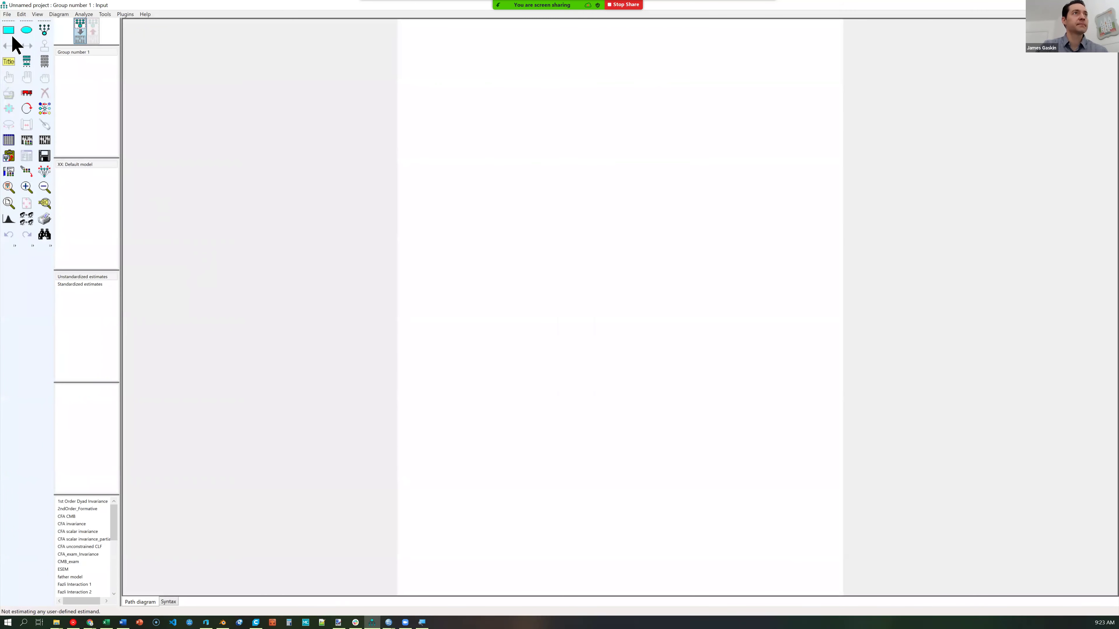
Attach EAM_2021_workshop.sav as the data file for Group number 1
{"action": "left_click", "coordinate": [9, 140]}
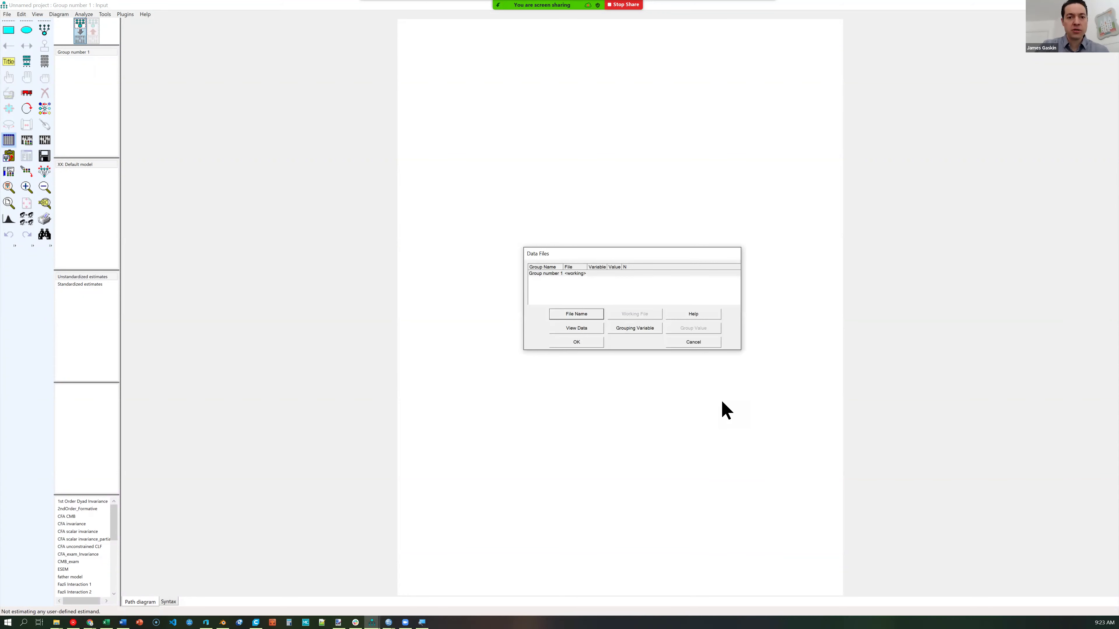
{"action": "left_click", "coordinate": [559, 275]}
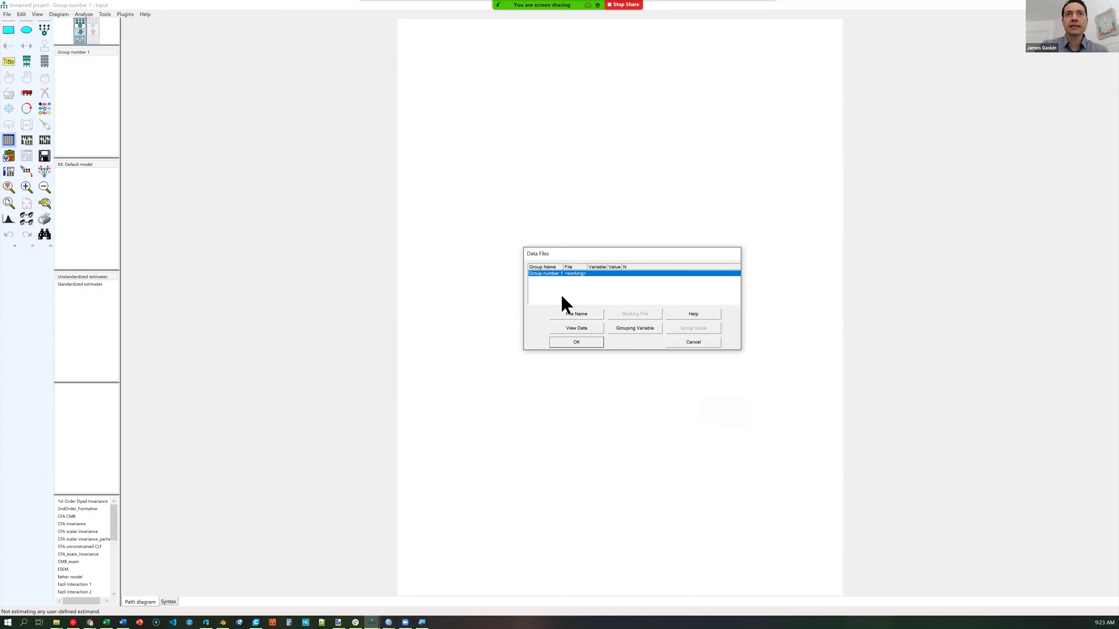
{"action": "left_click", "coordinate": [569, 313]}
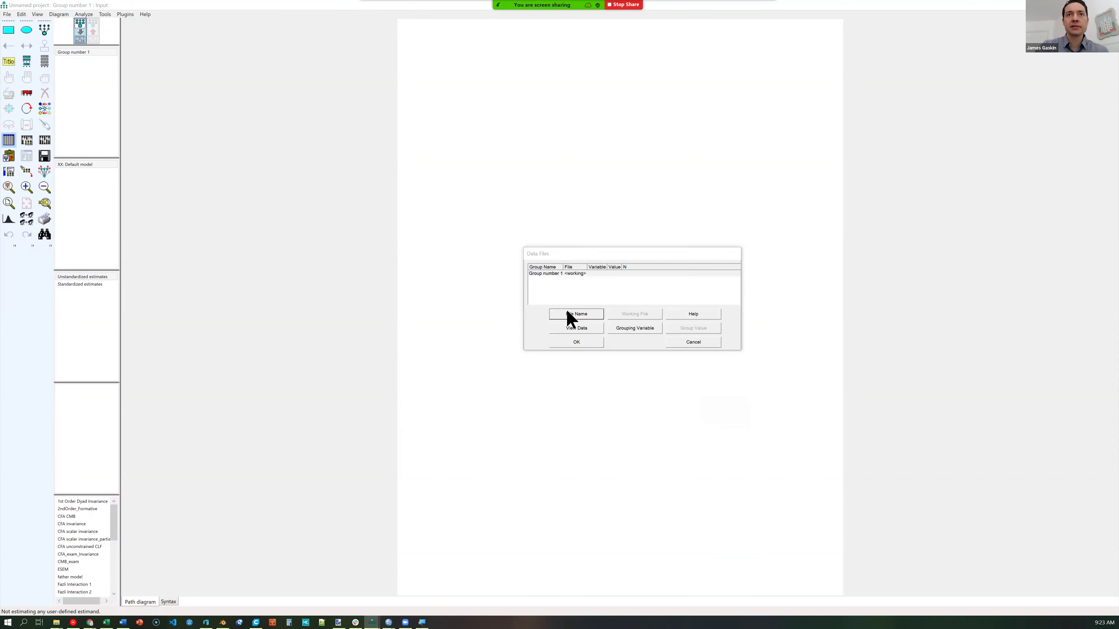
{"action": "left_click", "coordinate": [729, 343]}
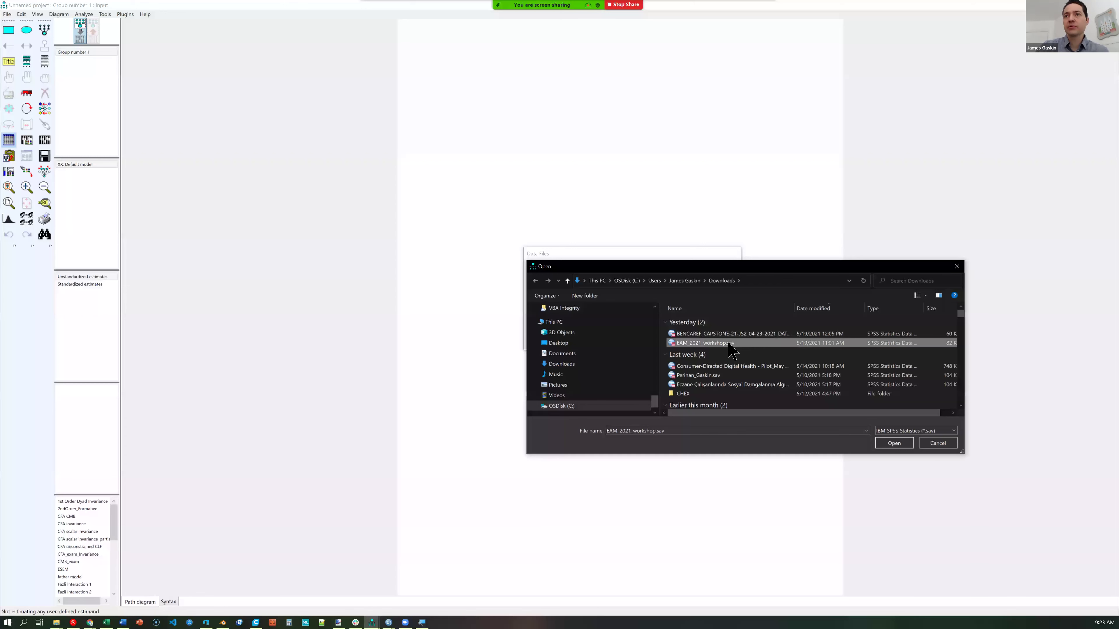
{"action": "left_click", "coordinate": [897, 444]}
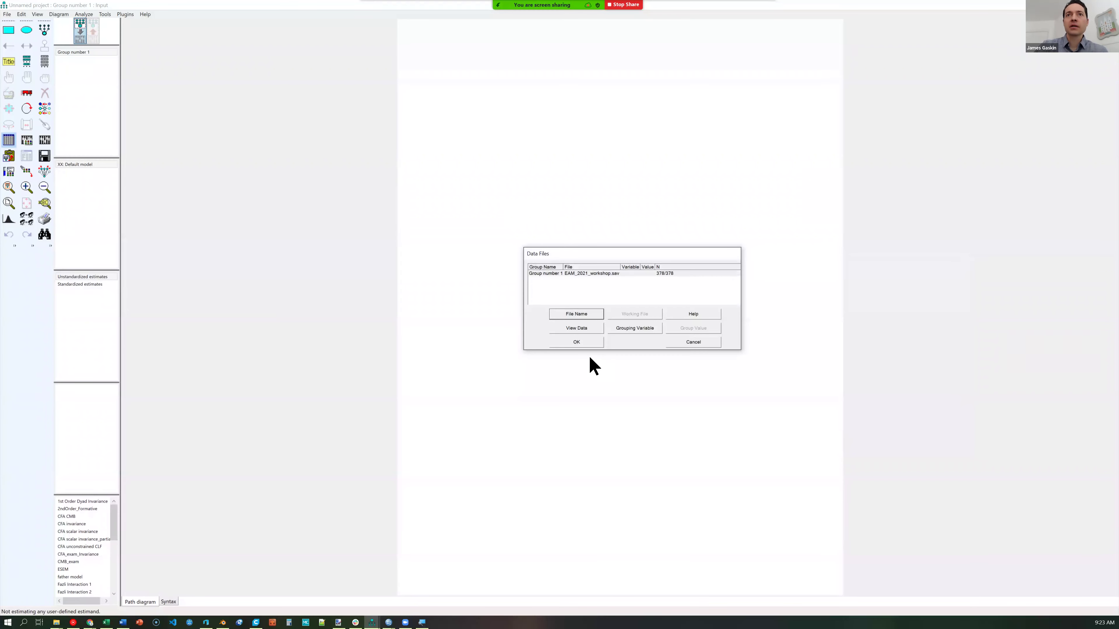
{"action": "left_click", "coordinate": [570, 343]}
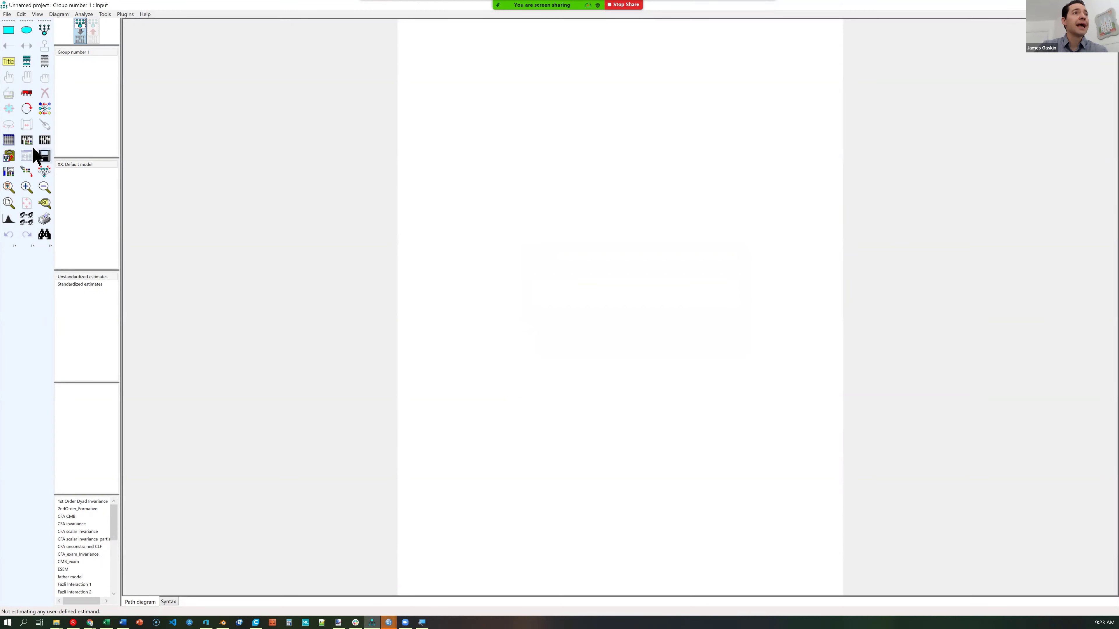
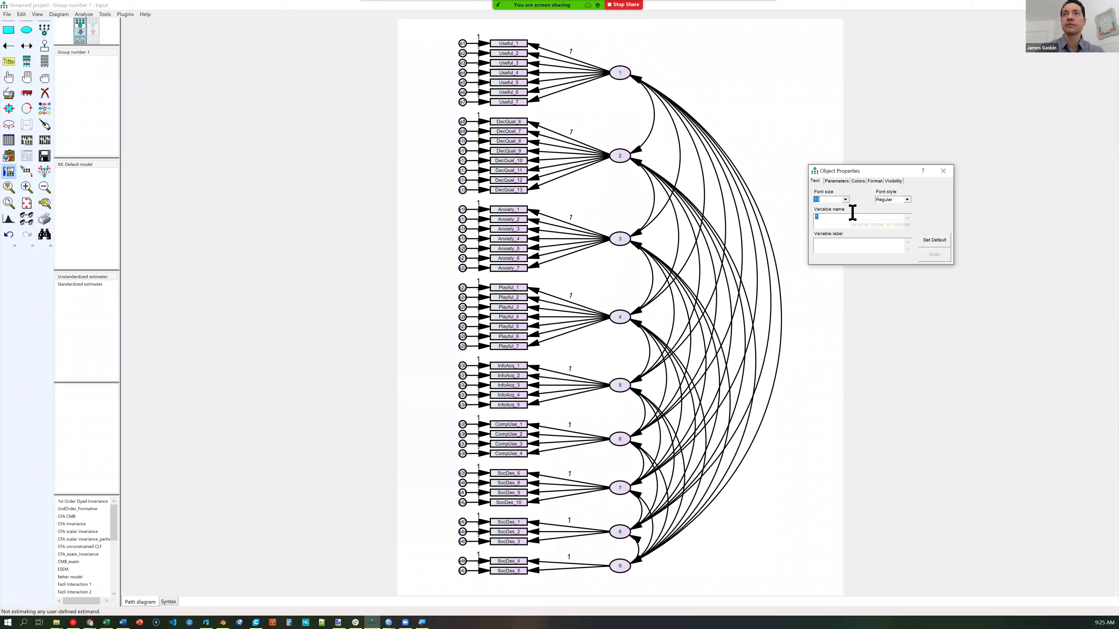
Name the latent factor behind the Useful items Usefulness
{"action": "type", "text": "Useful"}
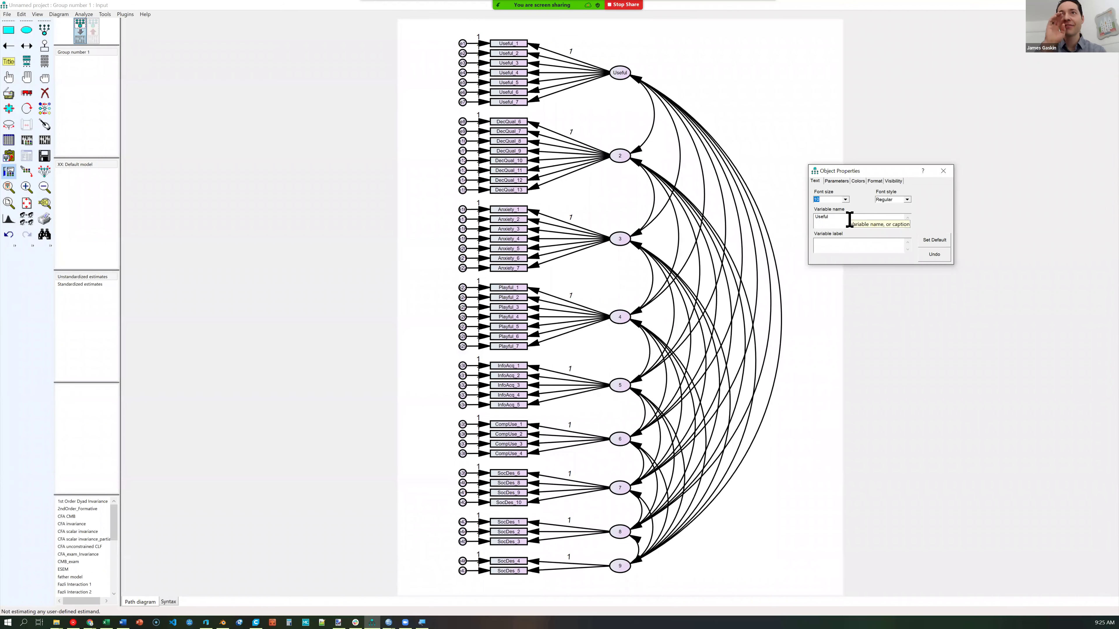
{"action": "type", "text": "f"}
{"action": "key", "text": "BackSpace"}
{"action": "type", "text": "F"}
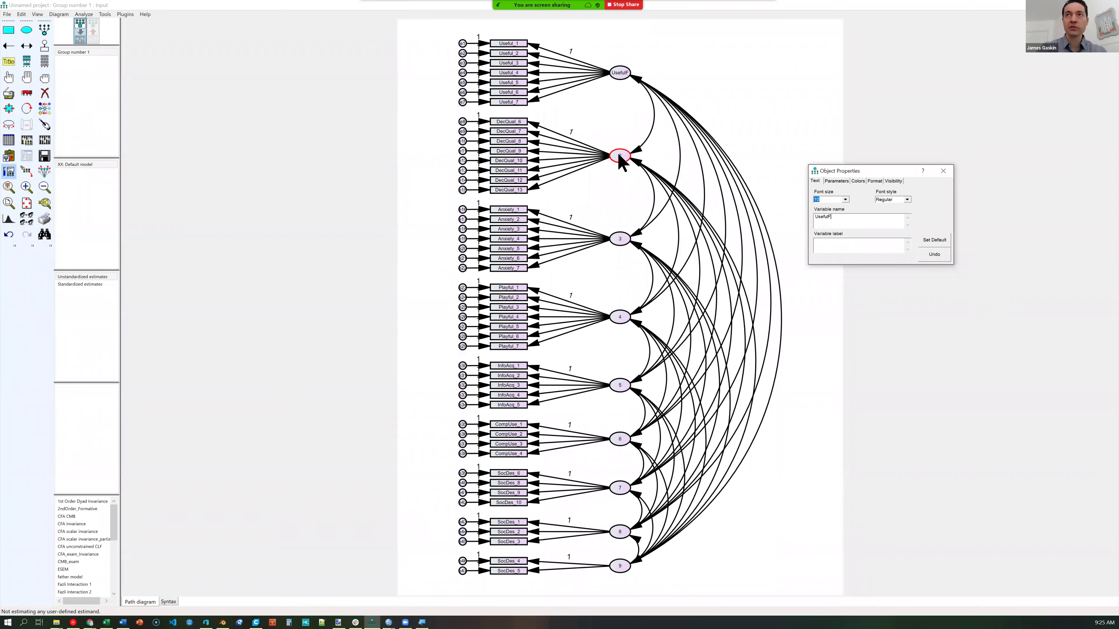
{"action": "key", "text": "BackSpace"}
{"action": "type", "text": "ness"}
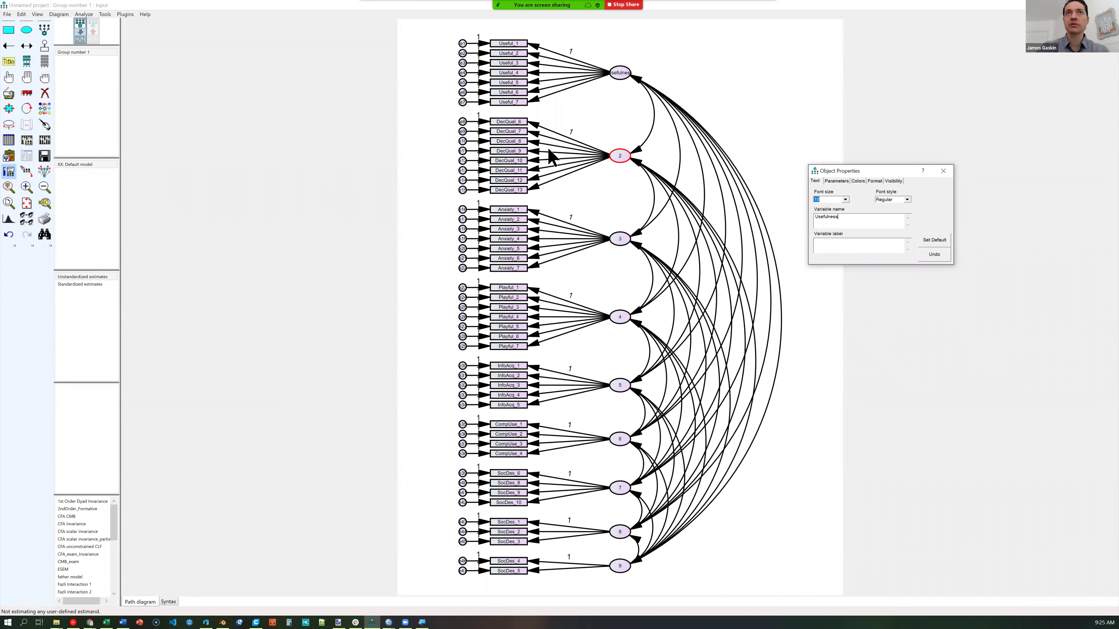
Name the latent factor of the DecQual items DecQuality and that of the Anxiety items AnxietyF
{"action": "left_click", "coordinate": [620, 156]}
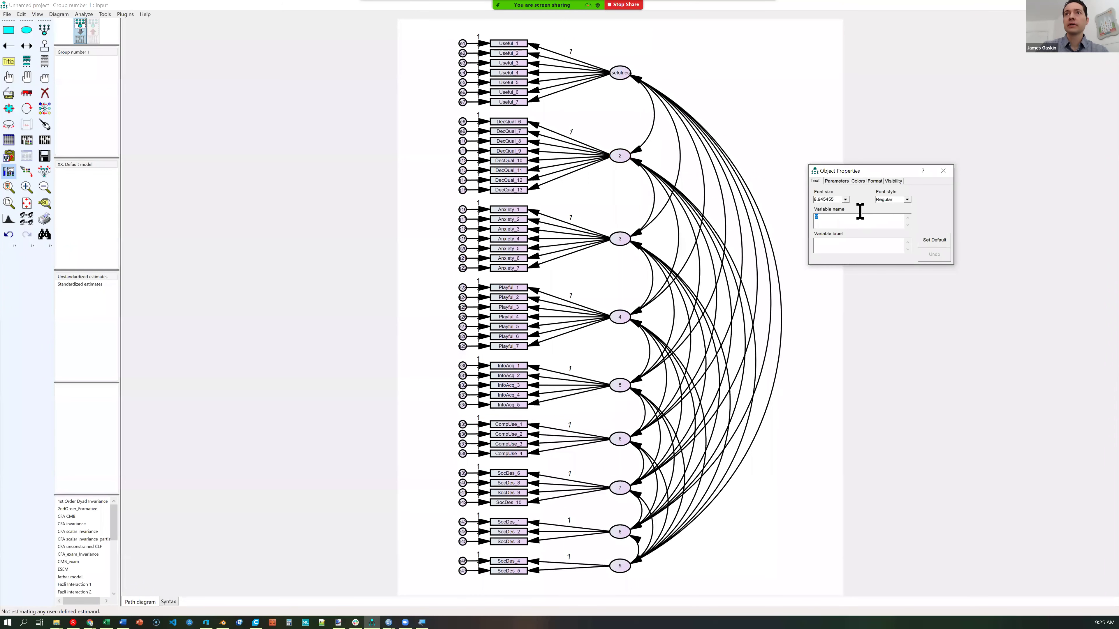
{"action": "type", "text": "DecQuality"}
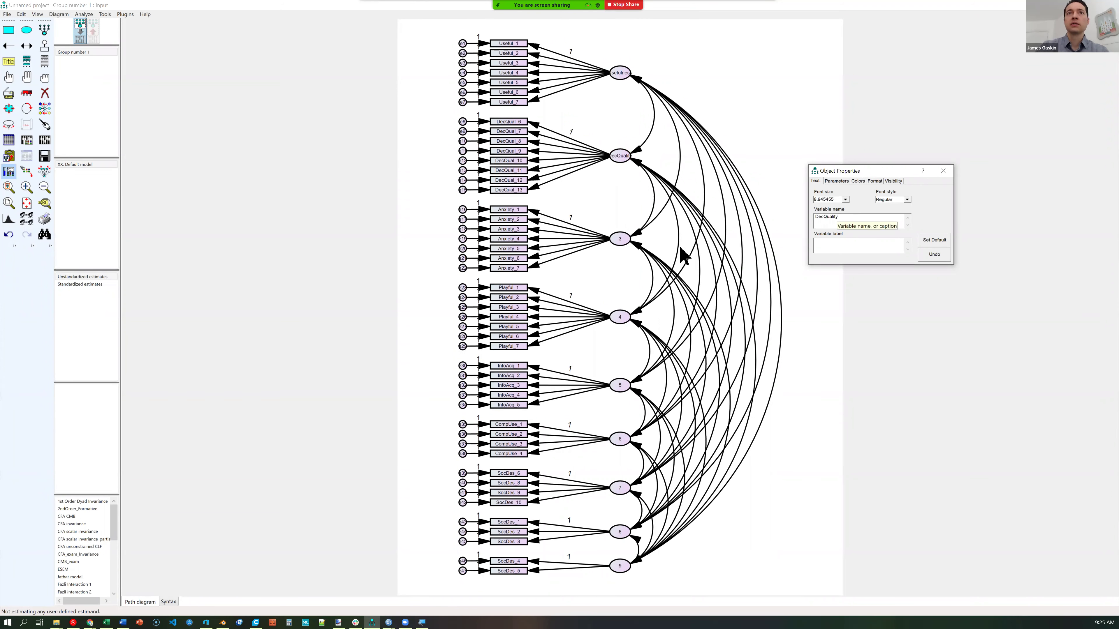
{"action": "left_click", "coordinate": [626, 251]}
{"action": "left_click", "coordinate": [833, 220]}
{"action": "type", "text": "Anxi"}
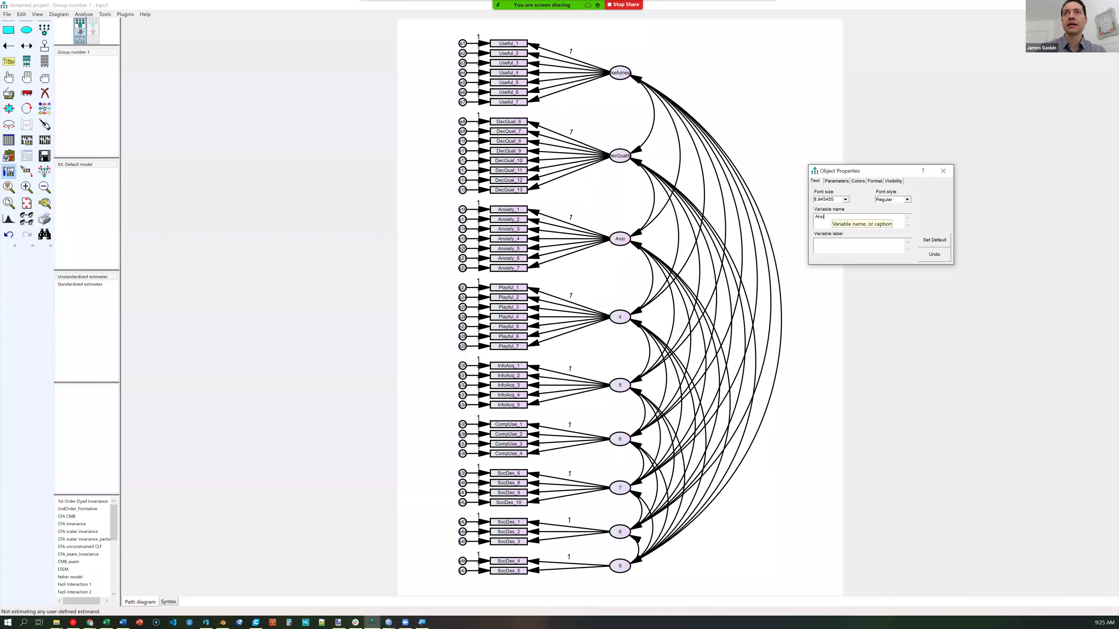
{"action": "type", "text": "etyF"}
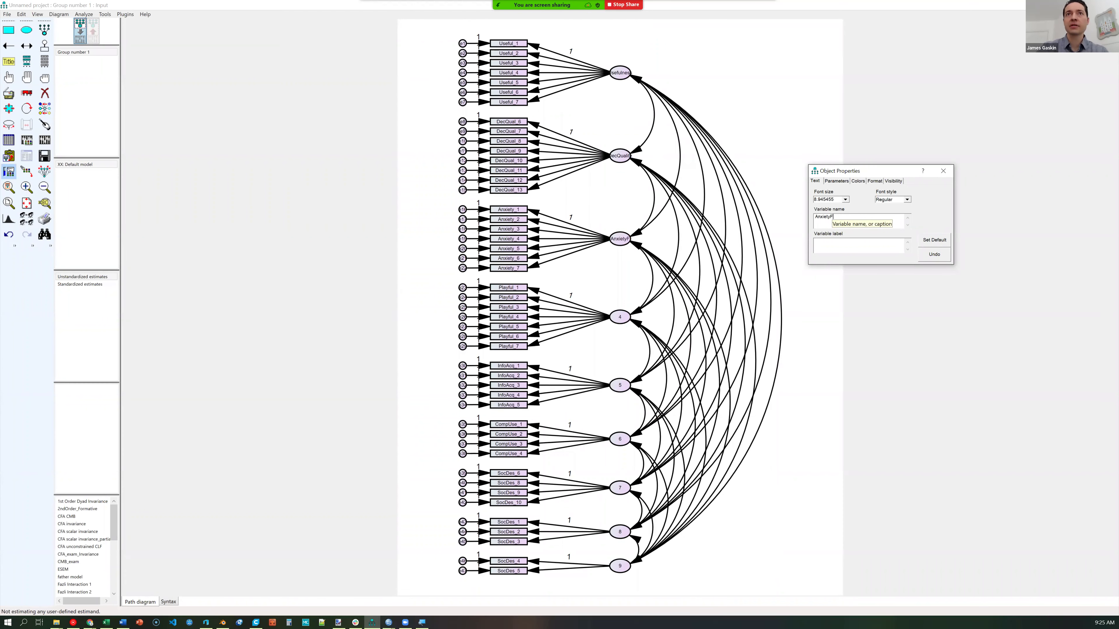
Name the latent factor of the Playful items Playfulness and that of the InfoAcq items InfoAcquisition
{"action": "left_click", "coordinate": [838, 223]}
{"action": "type", "text": "Pla"}
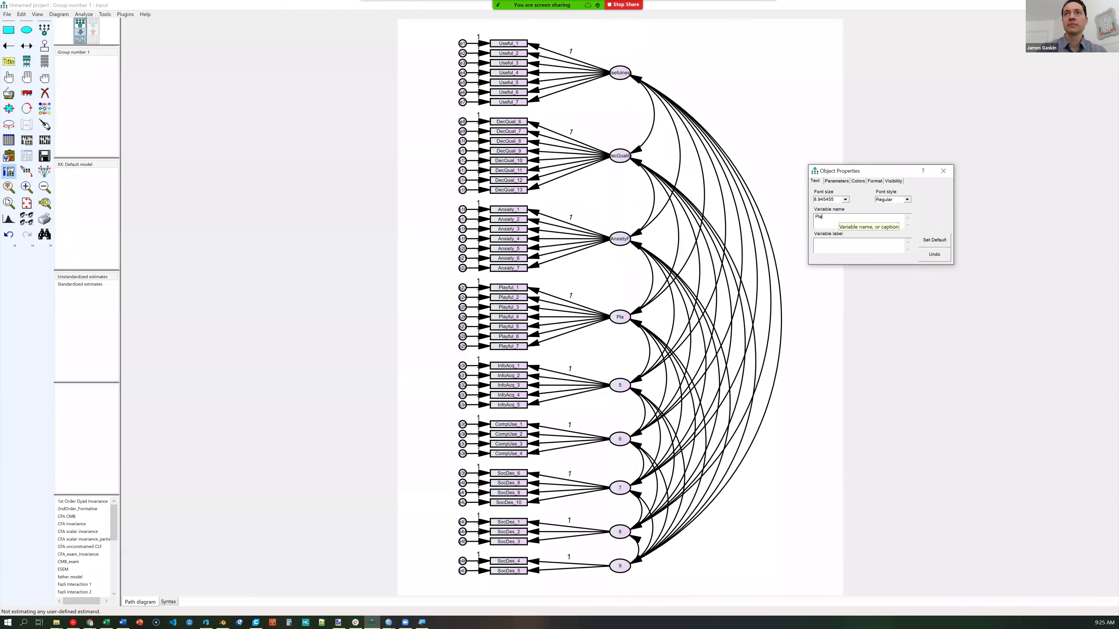
{"action": "type", "text": "yfulness"}
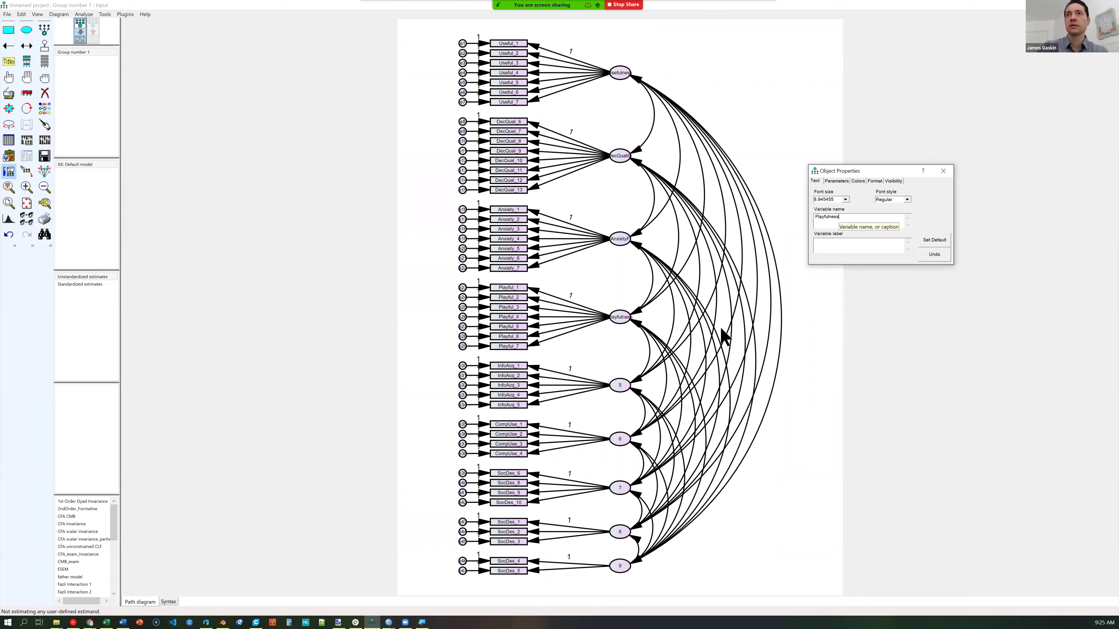
{"action": "left_click", "coordinate": [619, 385]}
{"action": "left_click", "coordinate": [866, 220]}
{"action": "type", "text": "In"}
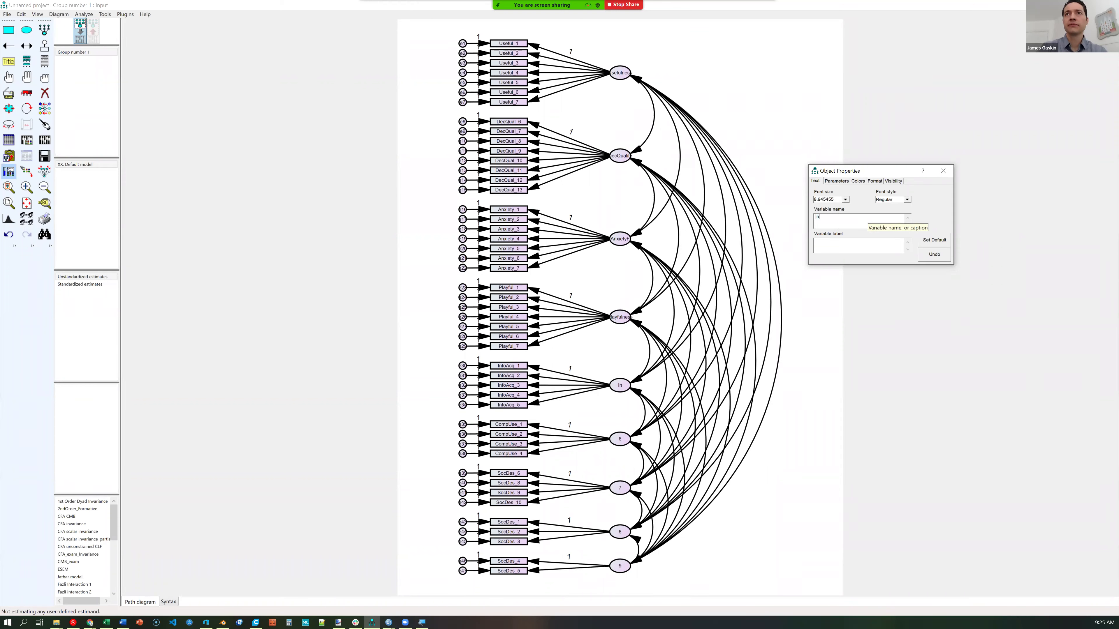
{"action": "type", "text": "foAcquisition"}
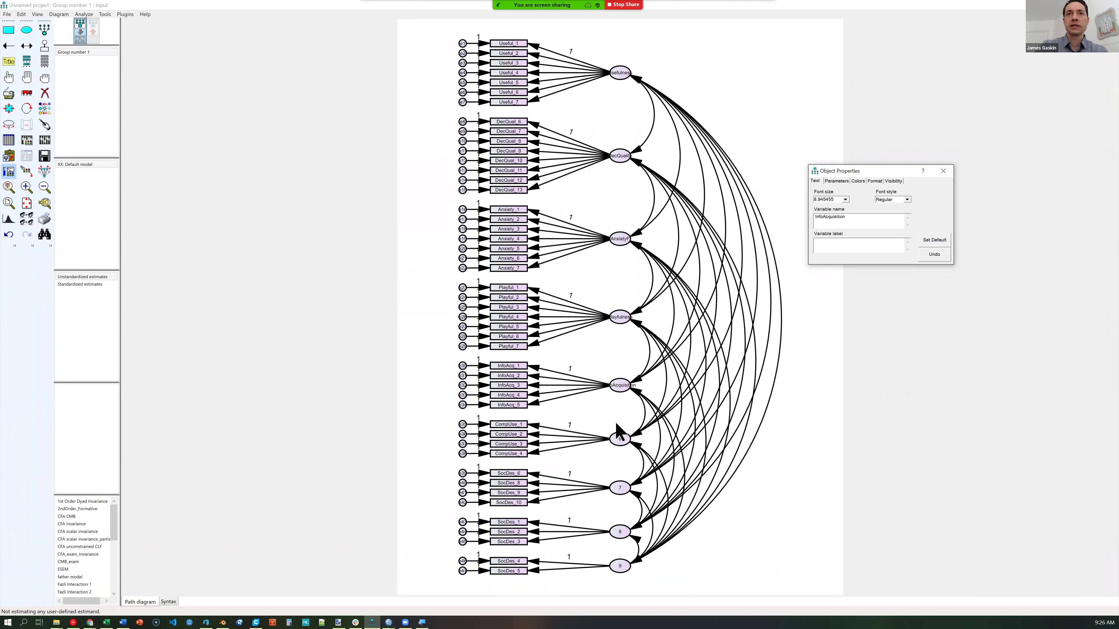
Name the latent factor of the CompUse items Comprehensive
{"action": "left_click", "coordinate": [626, 433]}
{"action": "left_click", "coordinate": [866, 220]}
{"action": "type", "text": "Comp"}
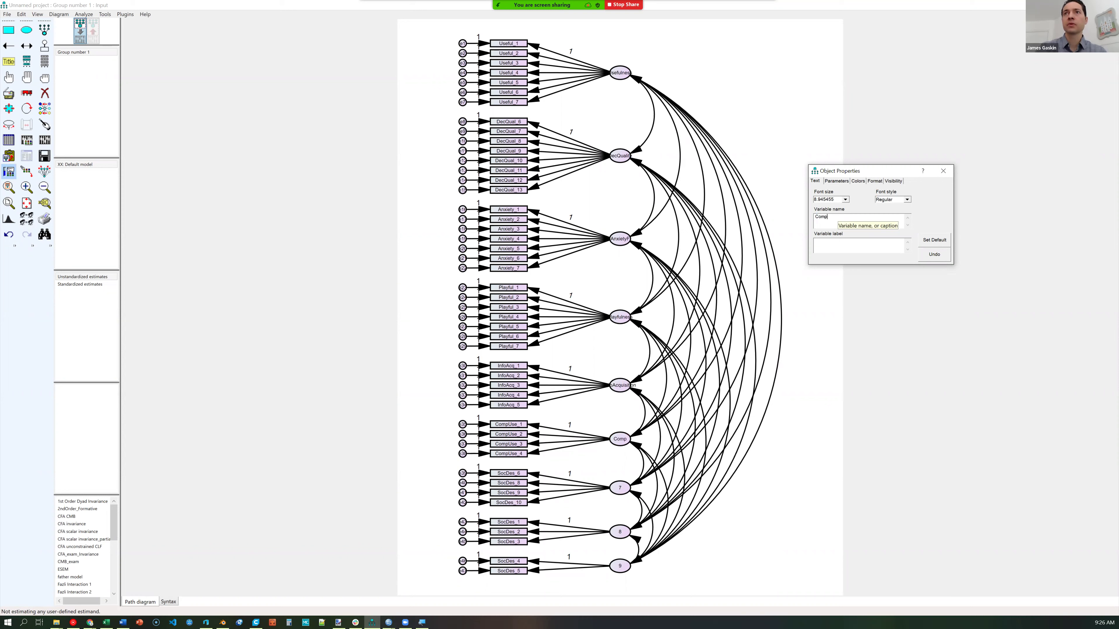
{"action": "type", "text": "rehensive"}
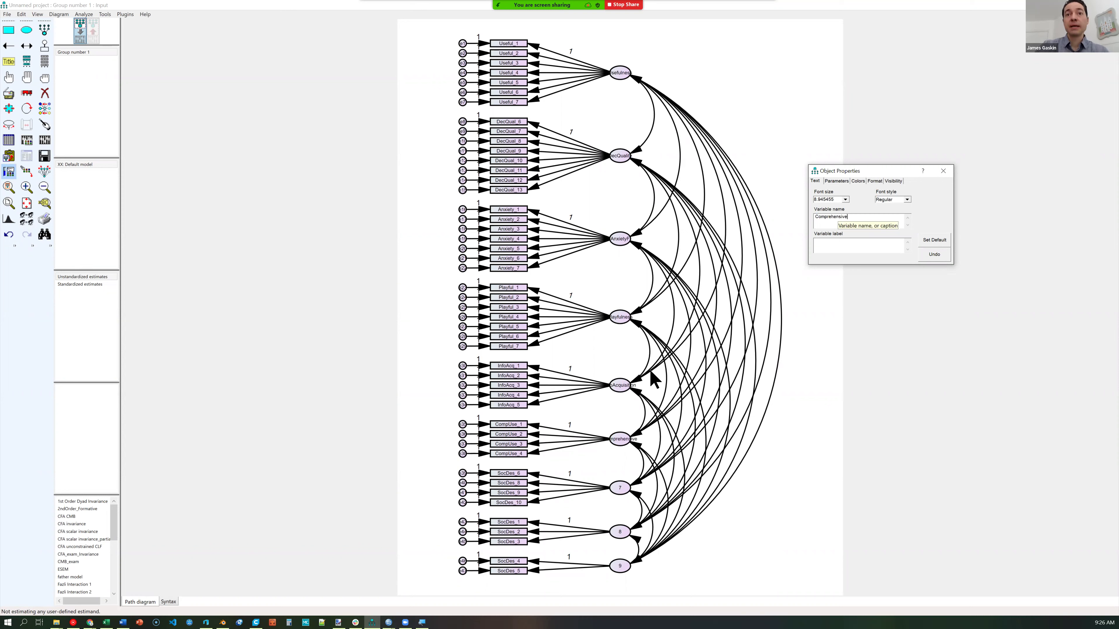
Name the three SocDes latent factors SDA (items 6 to 10), SDB (items 1 to 3) and SDC (items 4 and 5)
{"action": "left_click", "coordinate": [624, 486]}
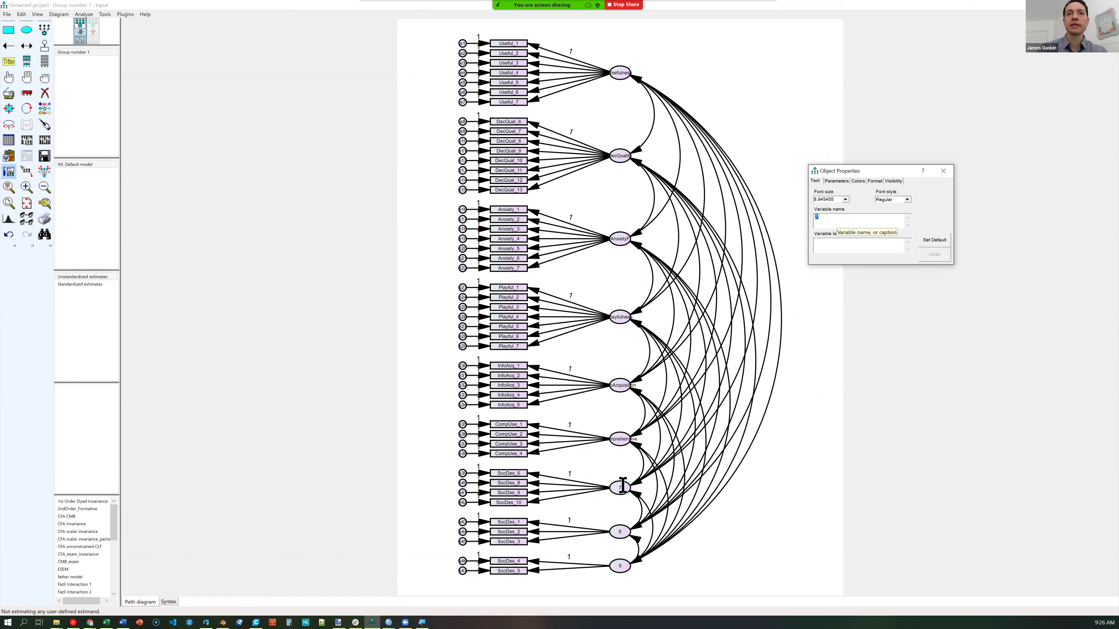
{"action": "type", "text": "SDA"}
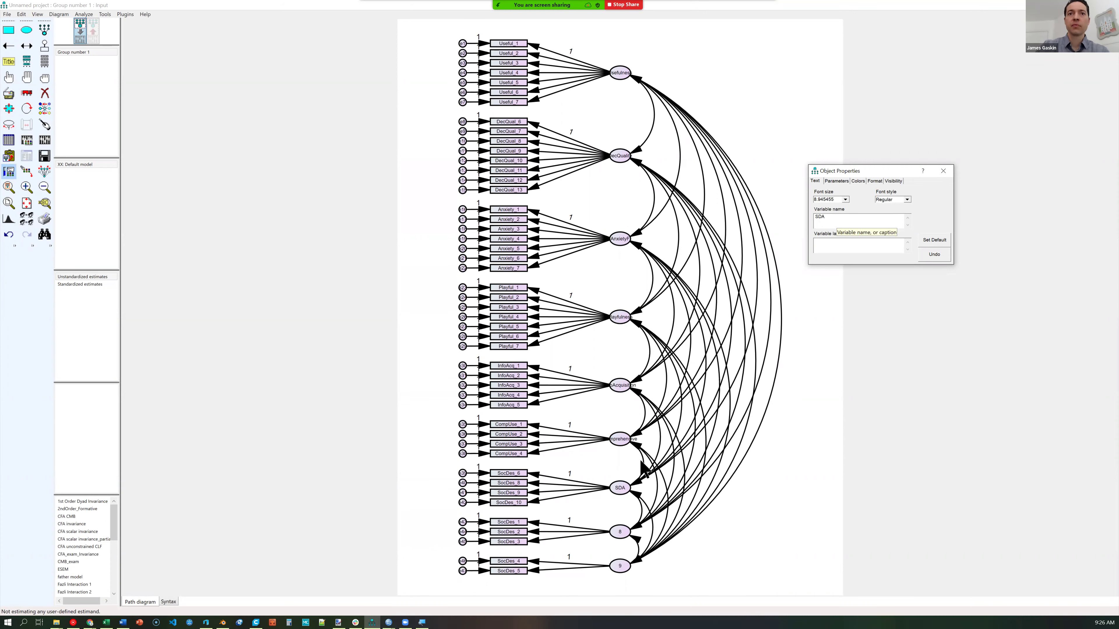
{"action": "left_click", "coordinate": [628, 532]}
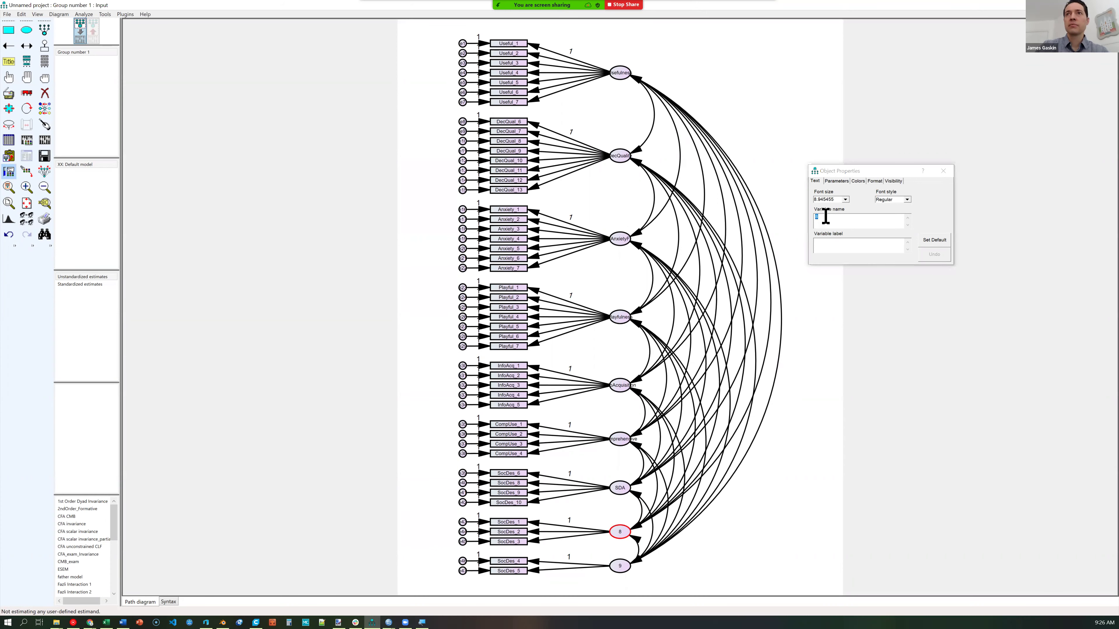
{"action": "type", "text": "SDB"}
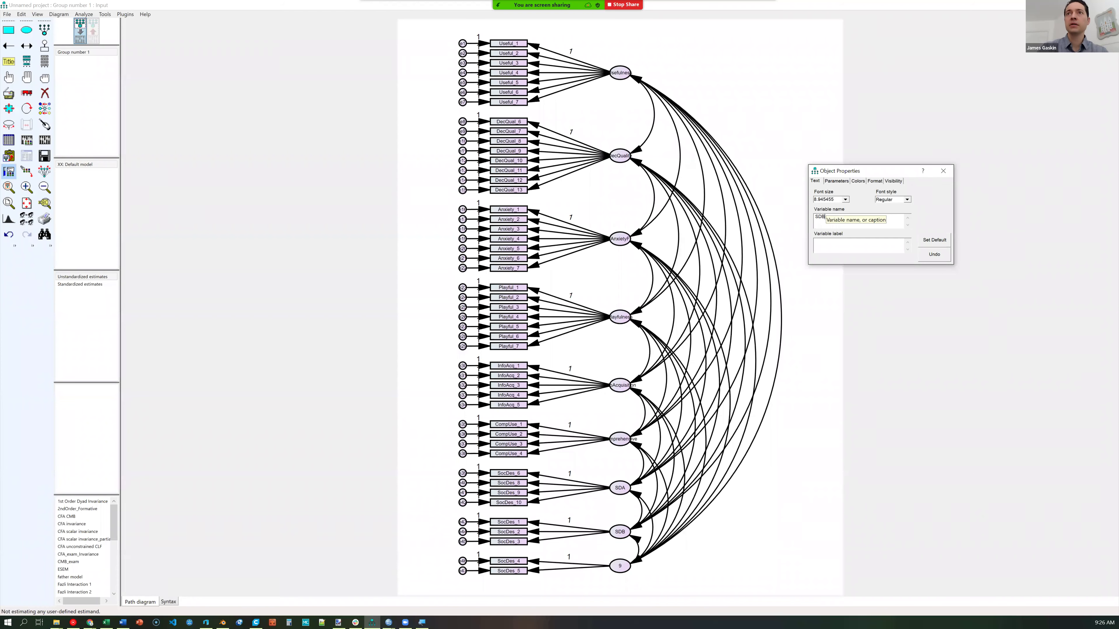
{"action": "left_click", "coordinate": [619, 567]}
{"action": "type", "text": "SDC"}
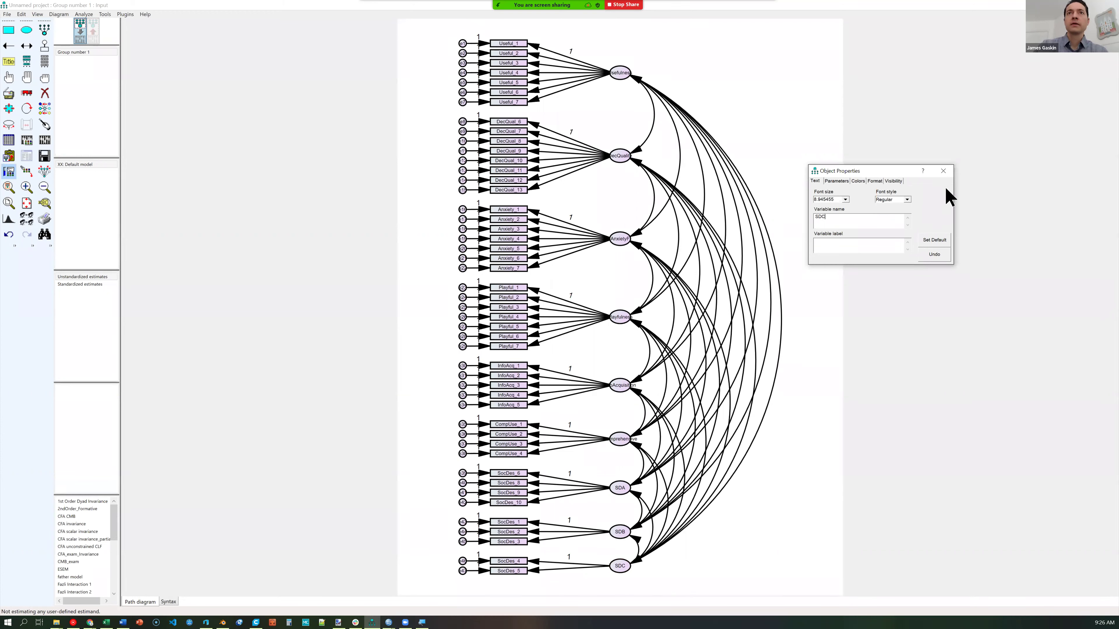
Include modification indices in the analysis output, with a threshold of 20
{"action": "left_click", "coordinate": [646, 324]}
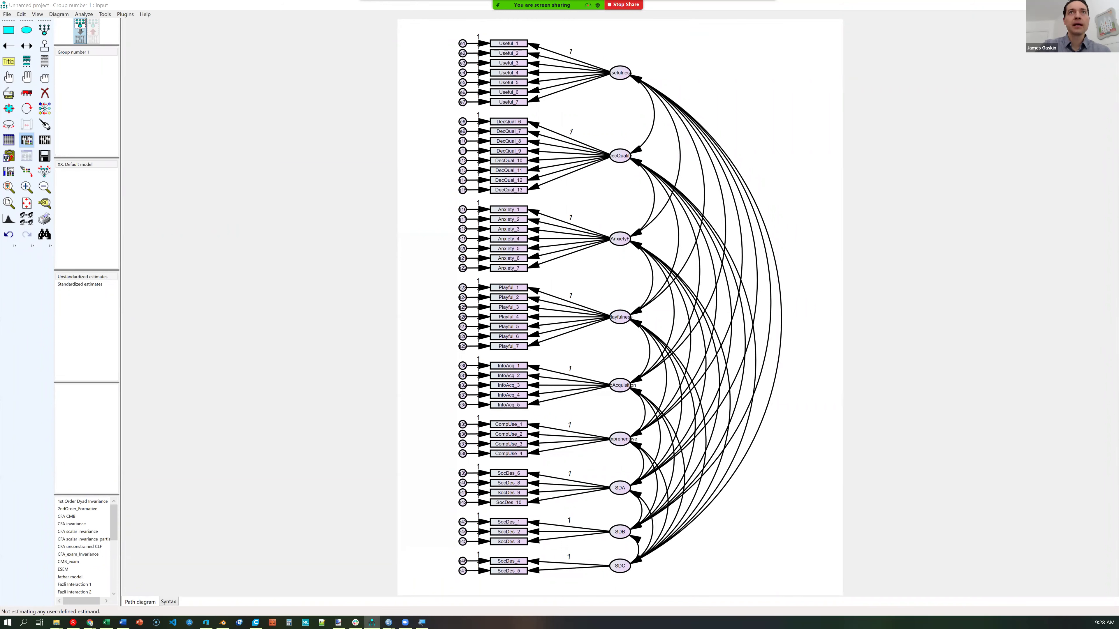
{"action": "key", "text": "ctrl+shift+a"}
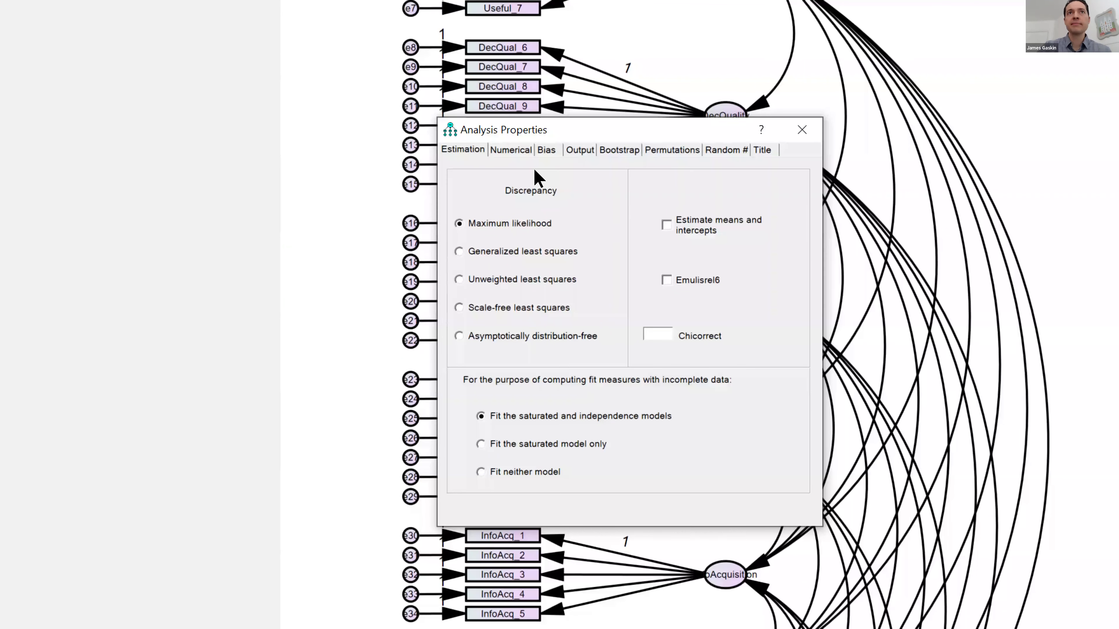
{"action": "key", "text": "ctrl+Tab"}
{"action": "key", "text": "ctrl+Tab"}
{"action": "key", "text": "ctrl+Tab"}
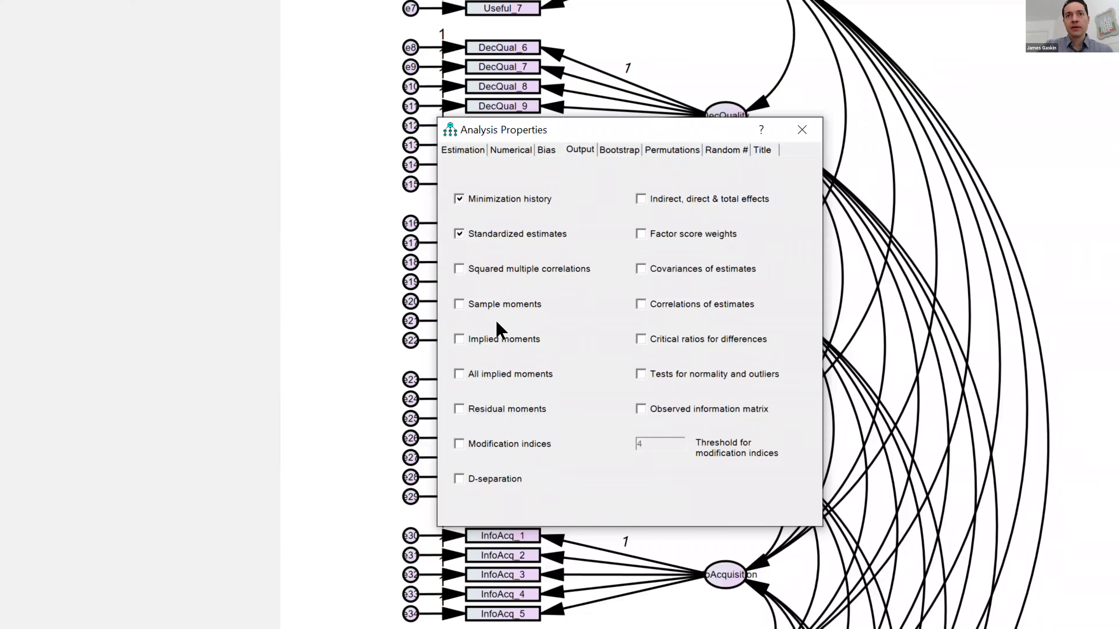
{"action": "key", "text": "alt+m"}
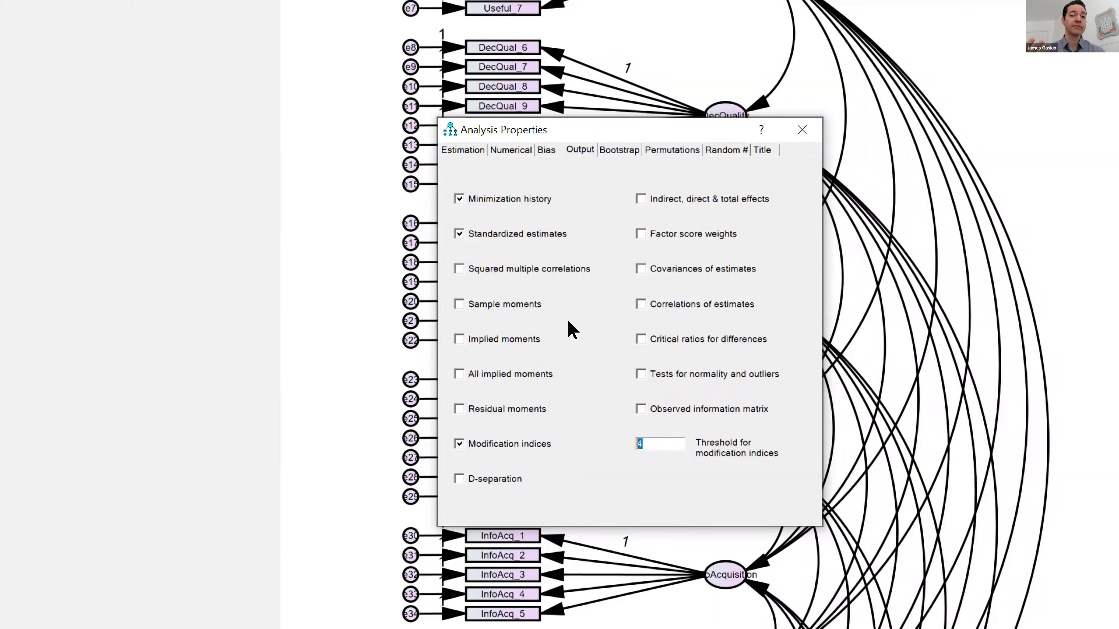
{"action": "type", "text": "20"}
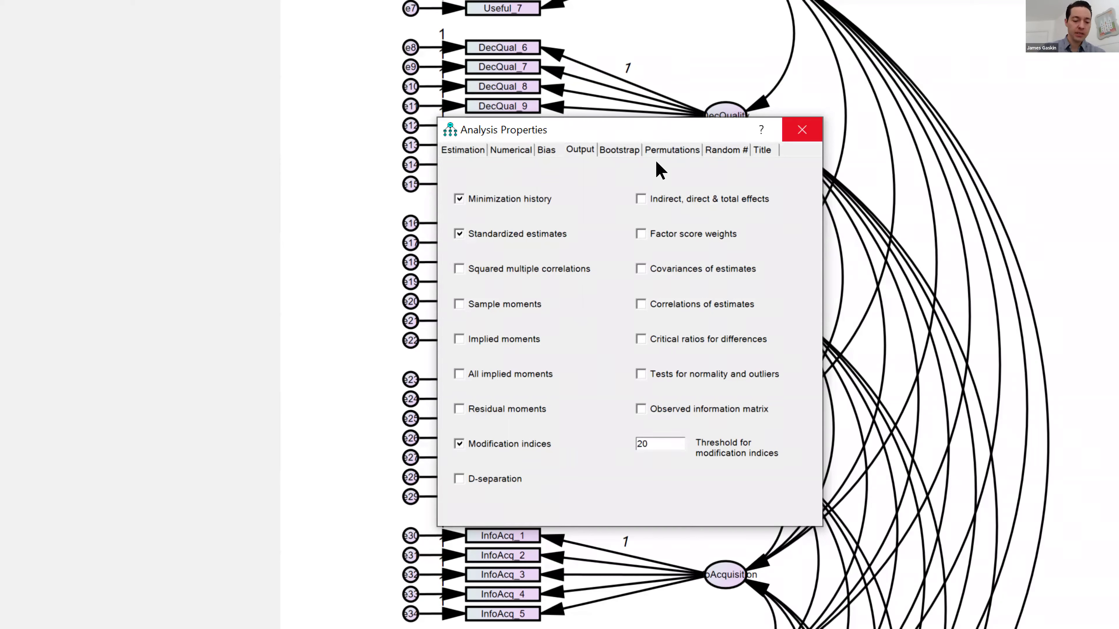
{"action": "key", "text": "Escape"}
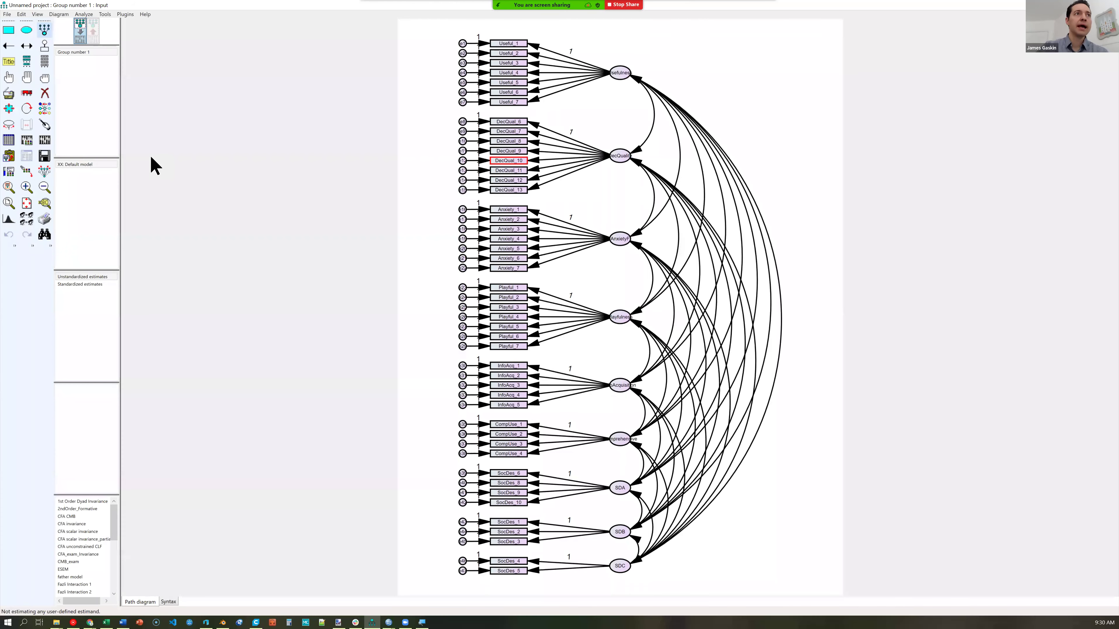
Save the model in the Downloads folder as EAM2021
{"action": "left_click", "coordinate": [44, 156]}
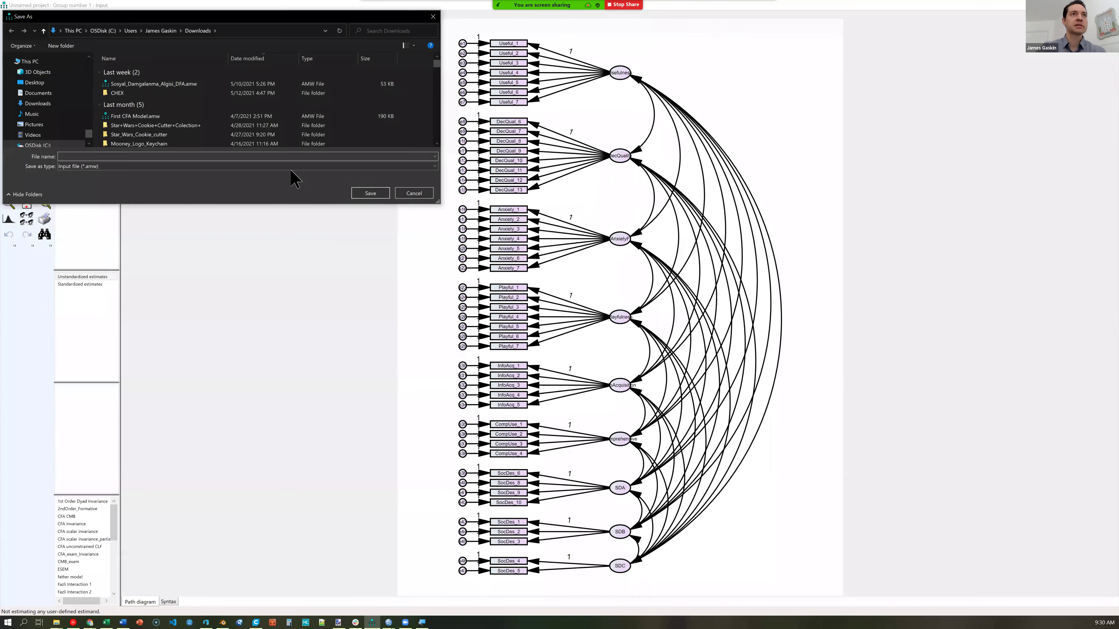
{"action": "type", "text": "EAM2021"}
{"action": "key", "text": "Return"}
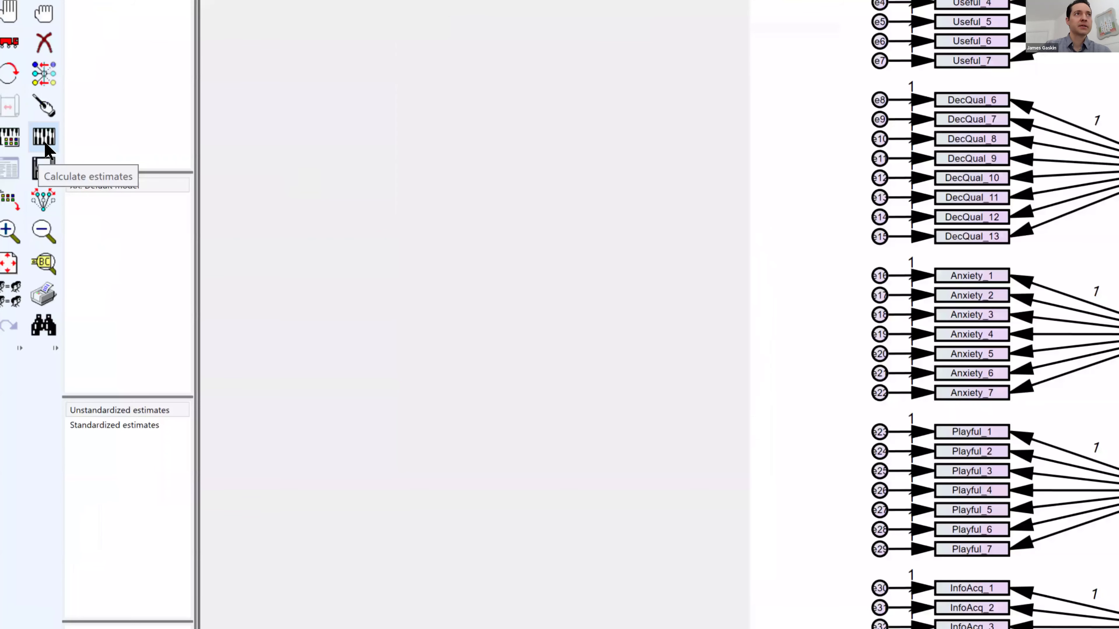
Try to calculate the estimates of the nine-factor model, dismiss the error dialogs and switch to the SPSS output
{"action": "left_click", "coordinate": [46, 143]}
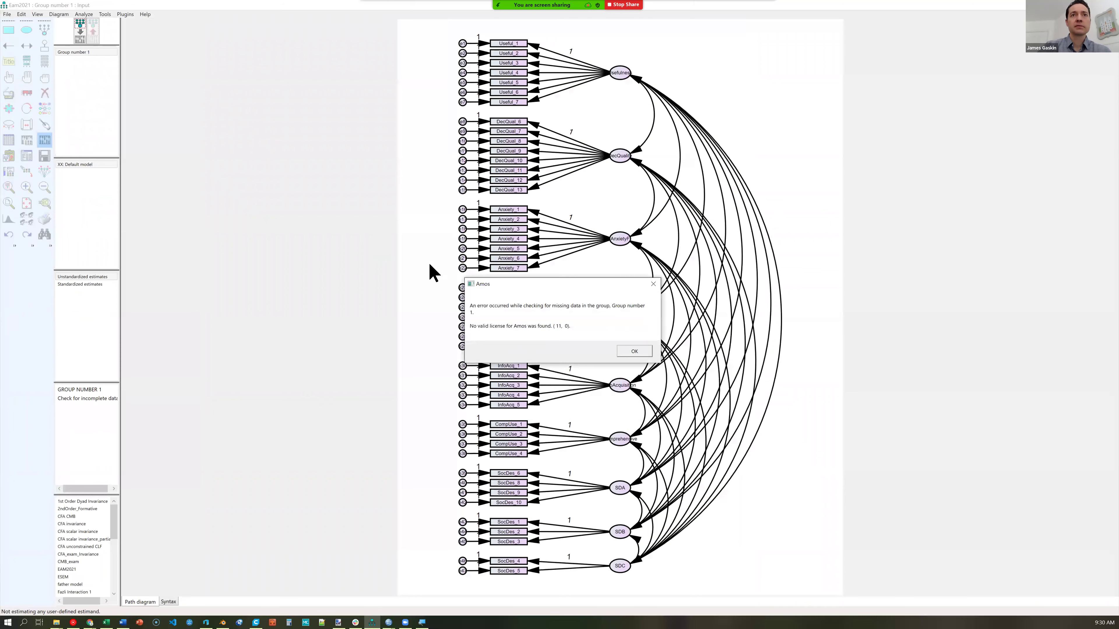
{"action": "left_click", "coordinate": [634, 351]}
{"action": "left_click", "coordinate": [636, 353]}
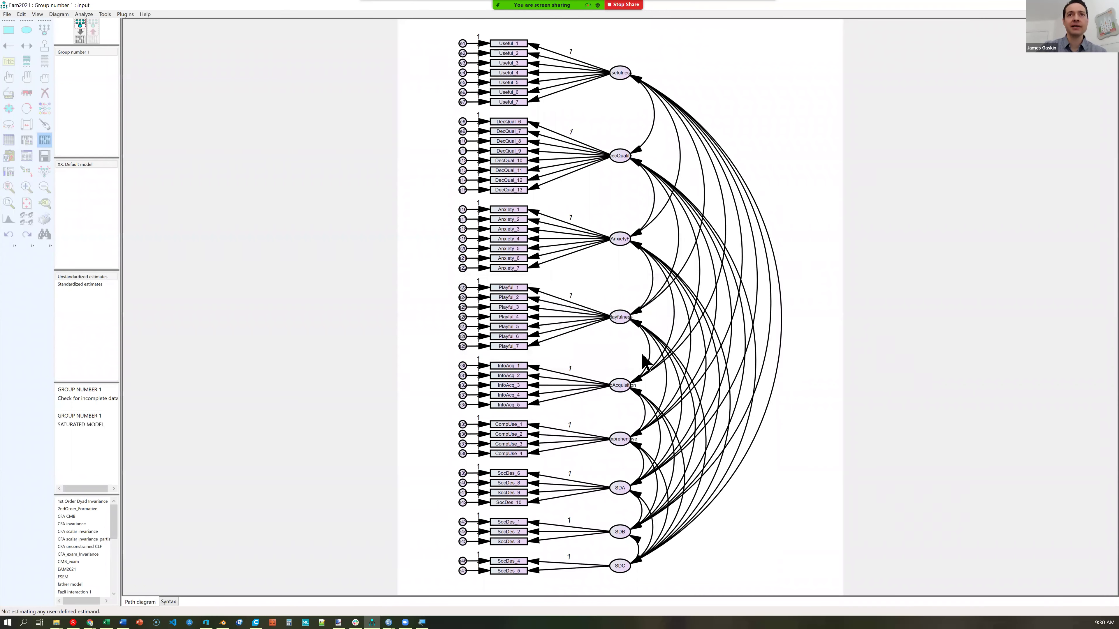
{"action": "left_click", "coordinate": [604, 344]}
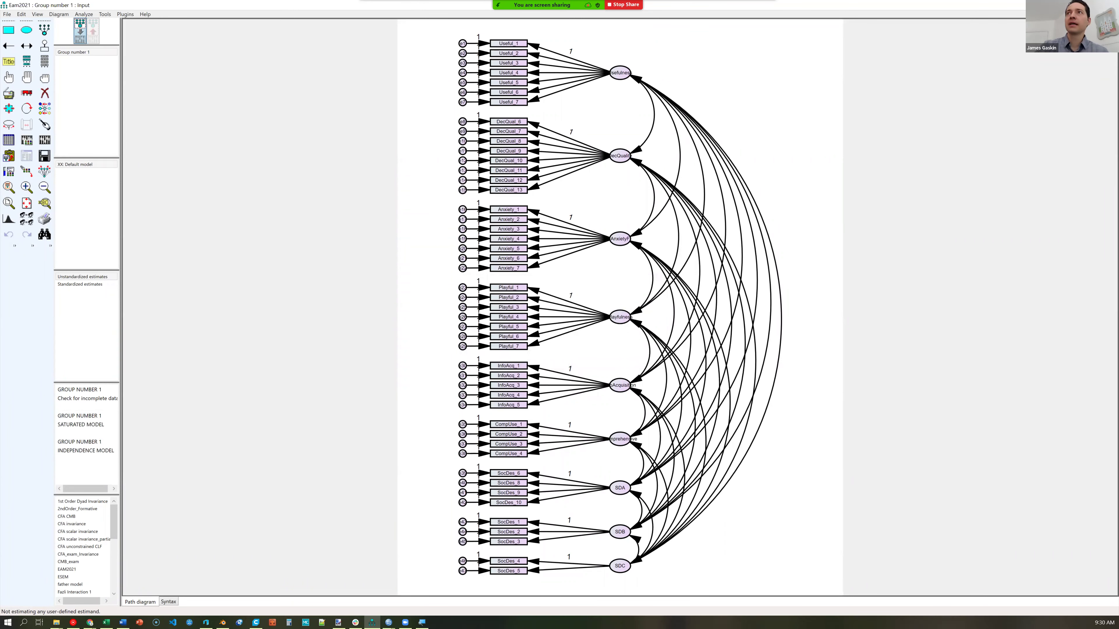
{"action": "key", "text": "alt+Tab"}
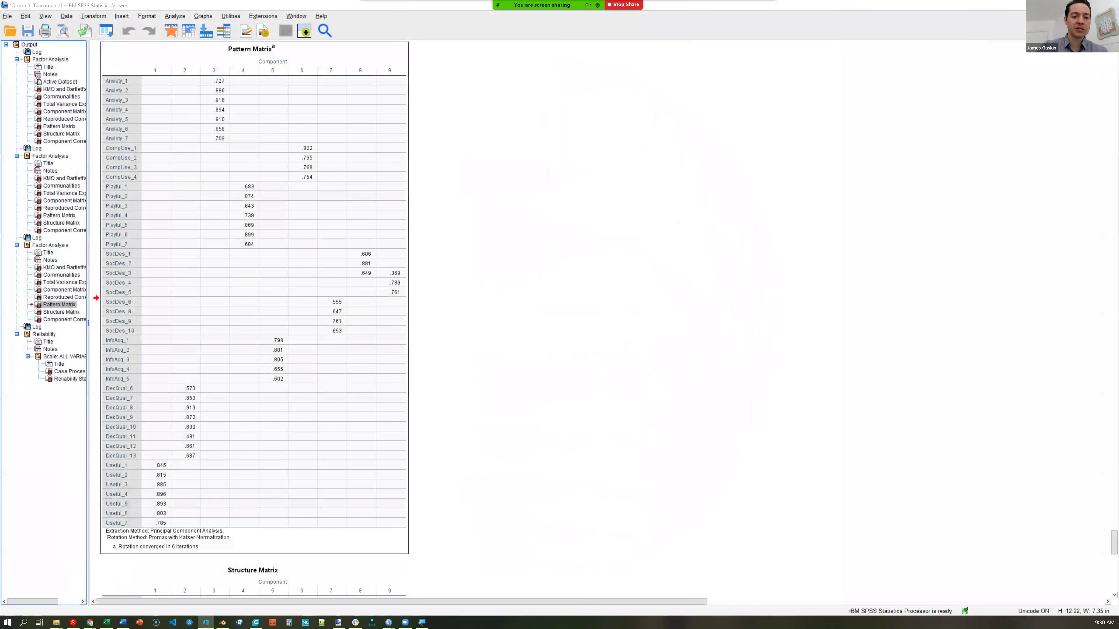
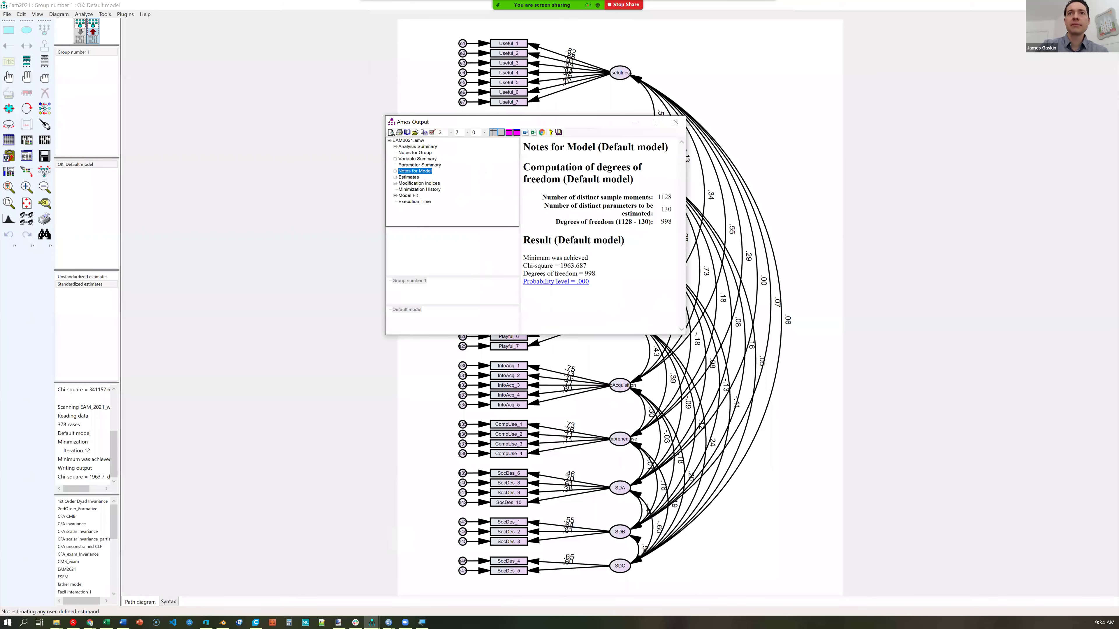
Widen the results area of the Amos output and review the Model Fit tables from CMIN down to HOELTER
{"action": "left_click_drag", "start_coordinate": [662, 322], "coordinate": [476, 325]}
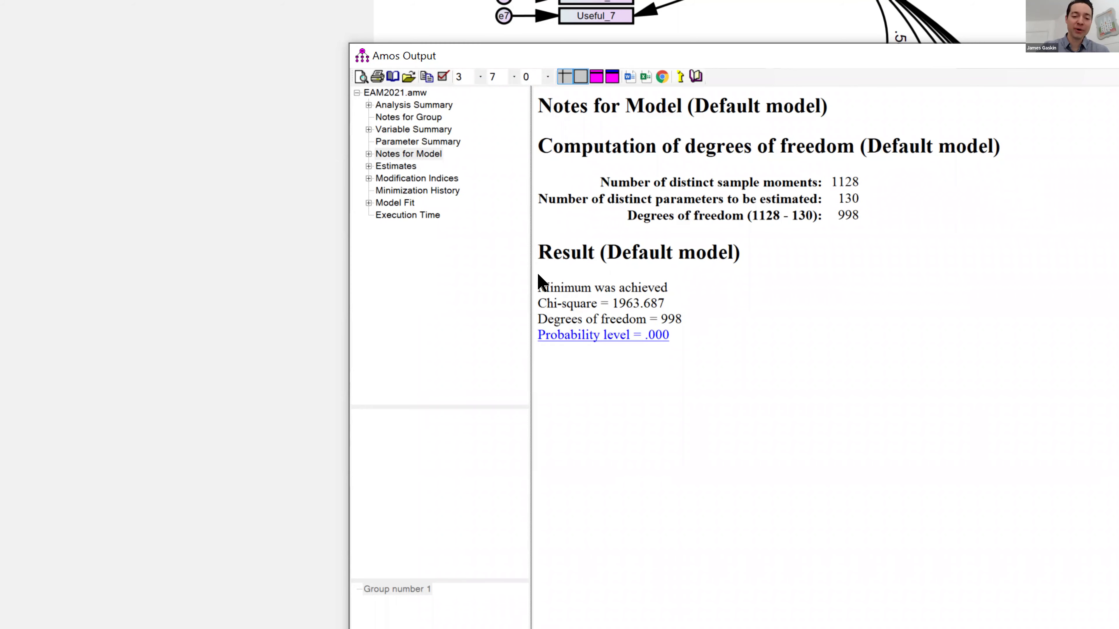
{"action": "left_click", "coordinate": [411, 199]}
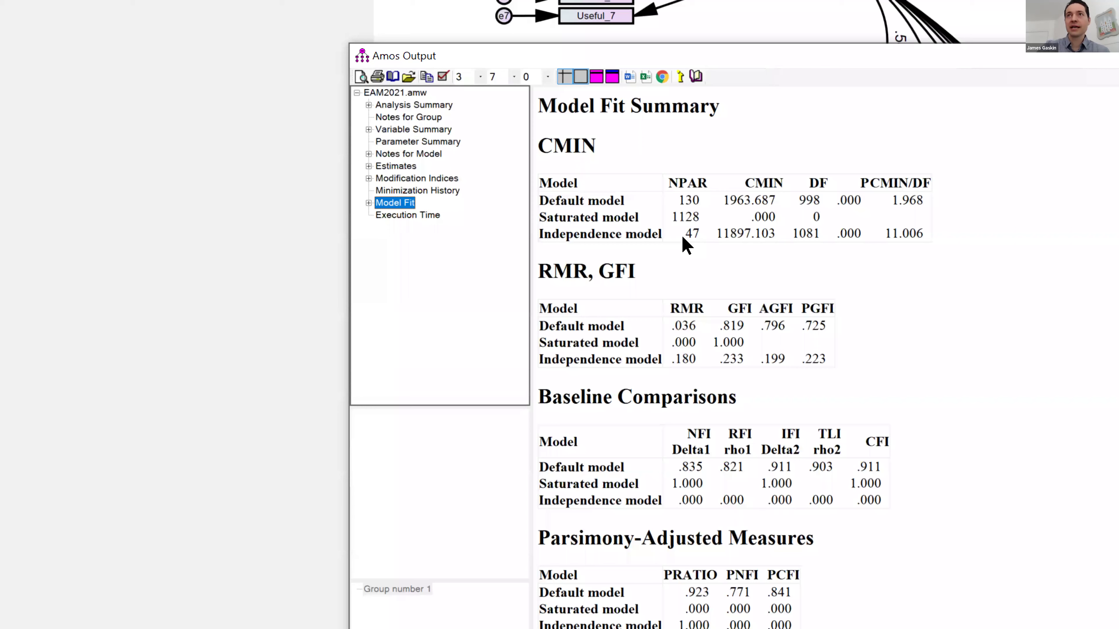
{"action": "scroll", "coordinate": [680, 273], "scroll_direction": "down", "scroll_amount": 5}
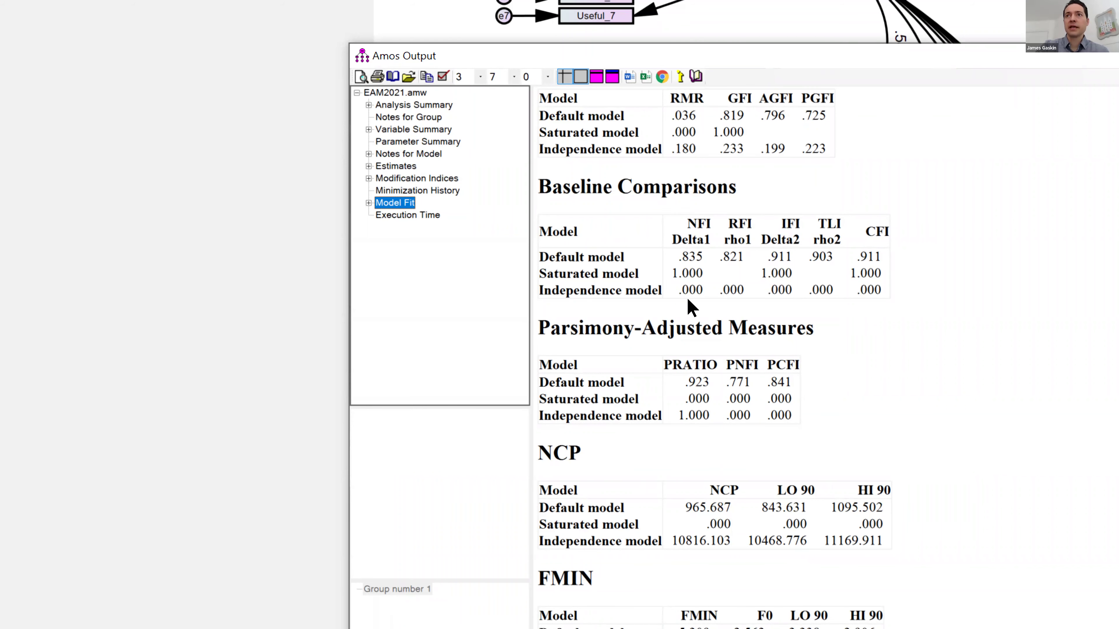
{"action": "scroll", "coordinate": [670, 264], "scroll_direction": "down", "scroll_amount": 6}
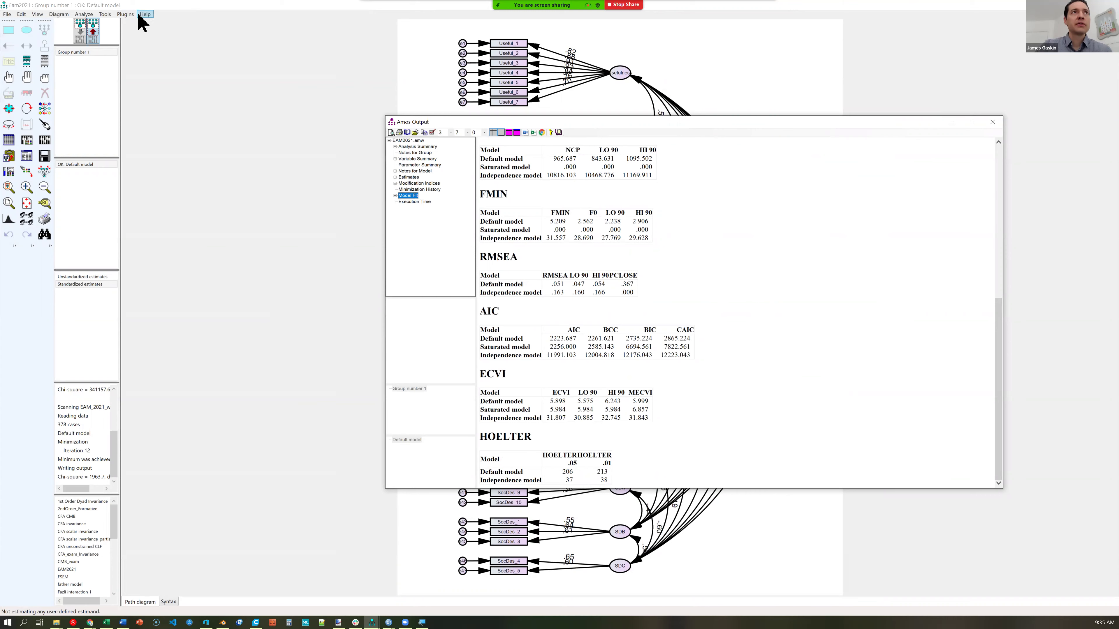
Compute the Standardized RMR by opening its plugin and recalculating the model's estimates, and close the result
{"action": "left_click", "coordinate": [128, 16]}
{"action": "left_click", "coordinate": [128, 14]}
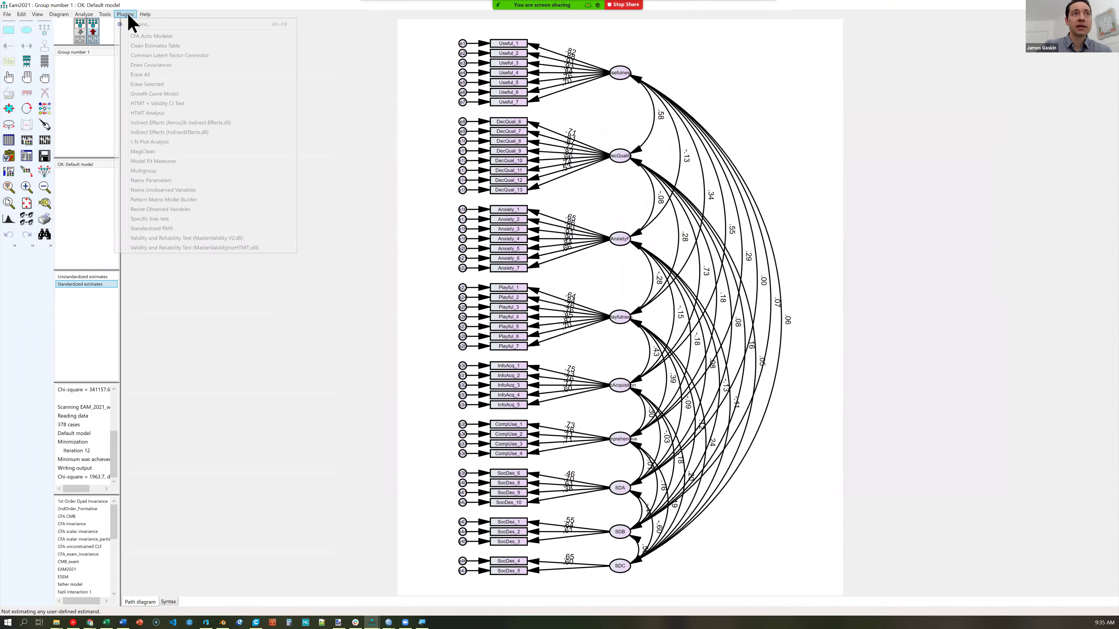
{"action": "left_click", "coordinate": [184, 228]}
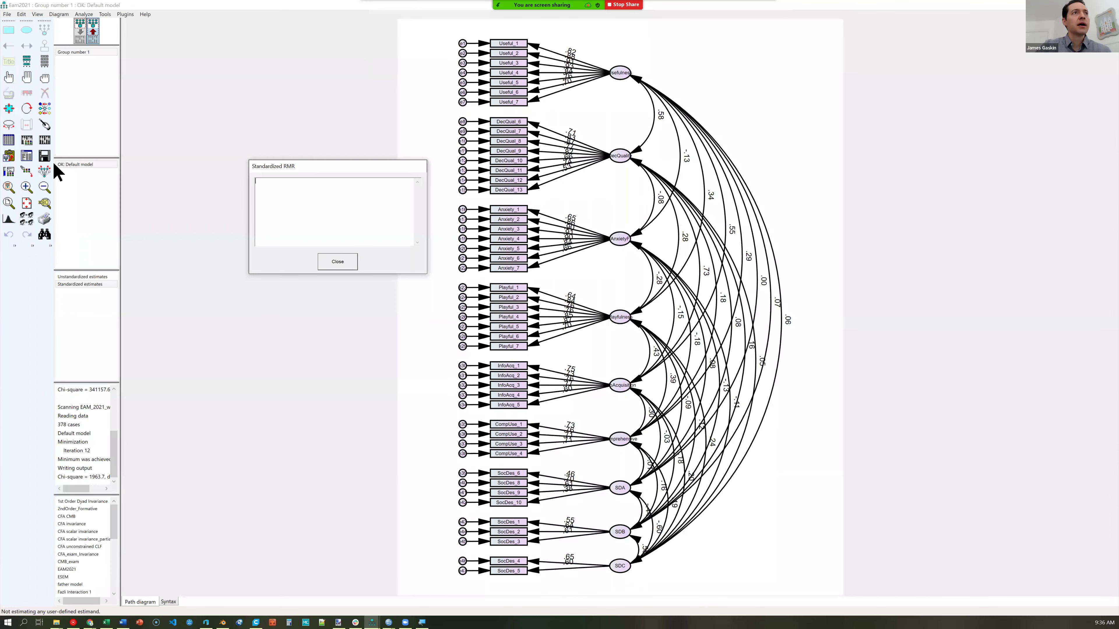
{"action": "left_click", "coordinate": [39, 139]}
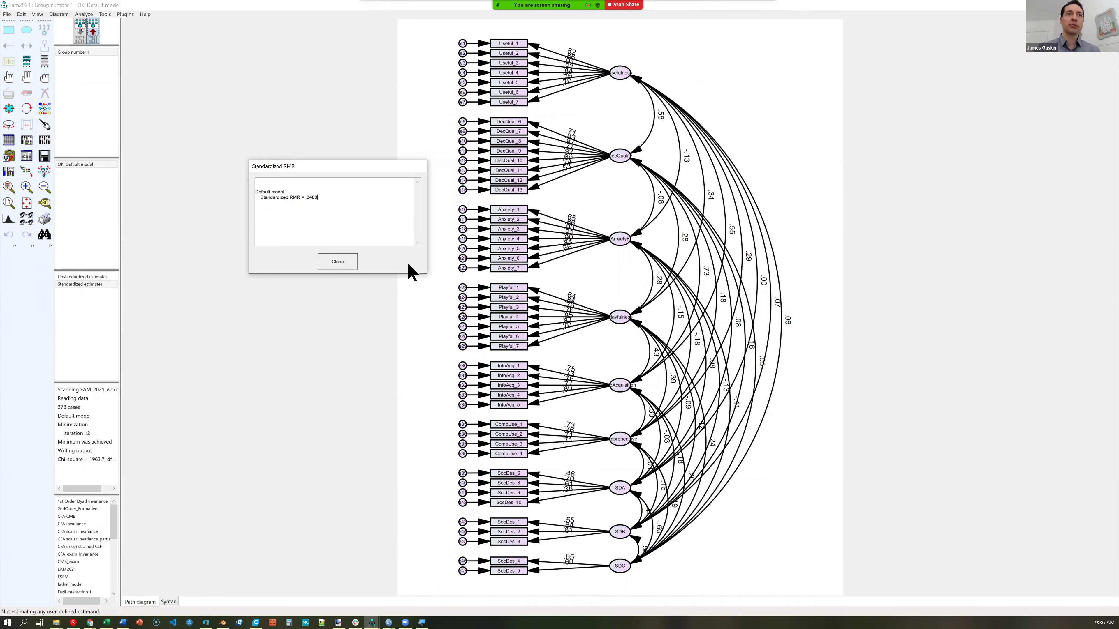
{"action": "left_click", "coordinate": [337, 262]}
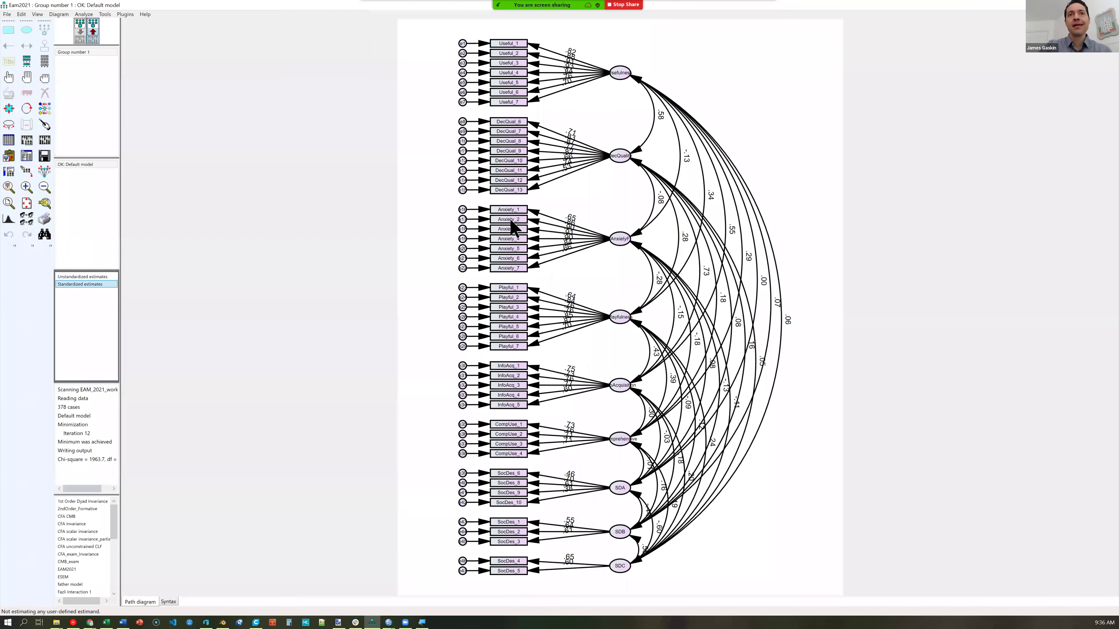
Run the Model Fit Measures plugin on the model, specifying that the data file has no missing data
{"action": "left_click", "coordinate": [127, 17]}
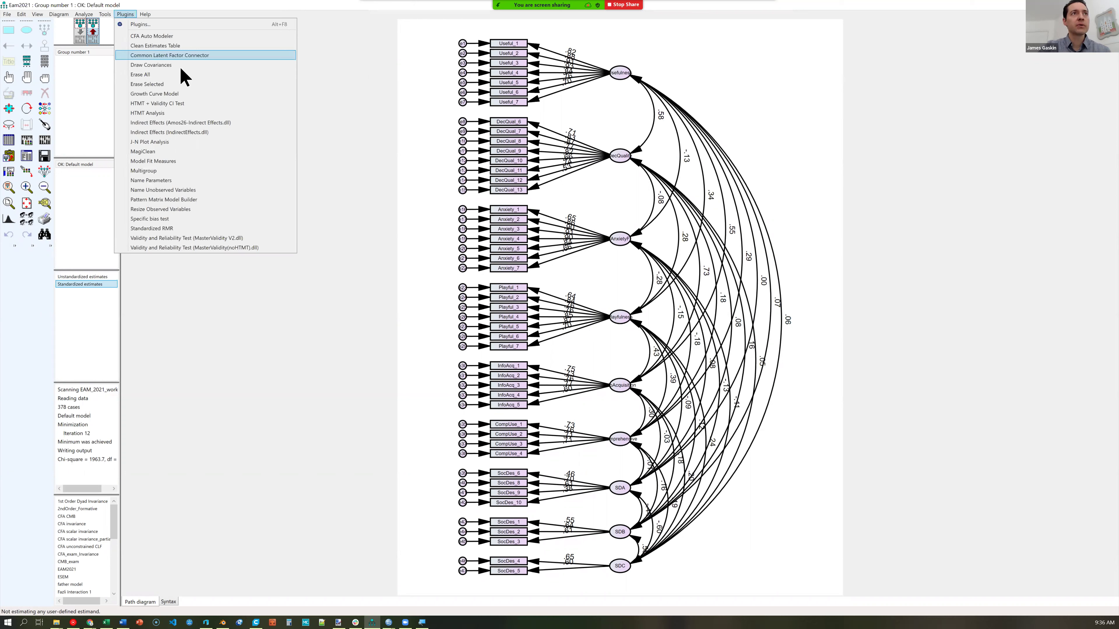
{"action": "left_click", "coordinate": [211, 170]}
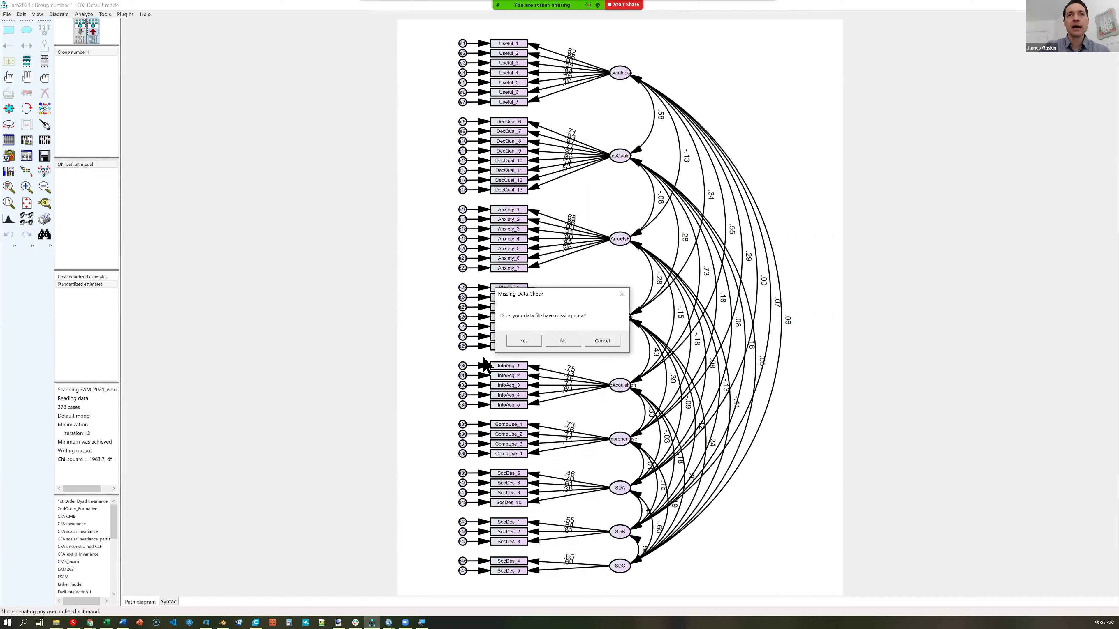
{"action": "left_click", "coordinate": [551, 342]}
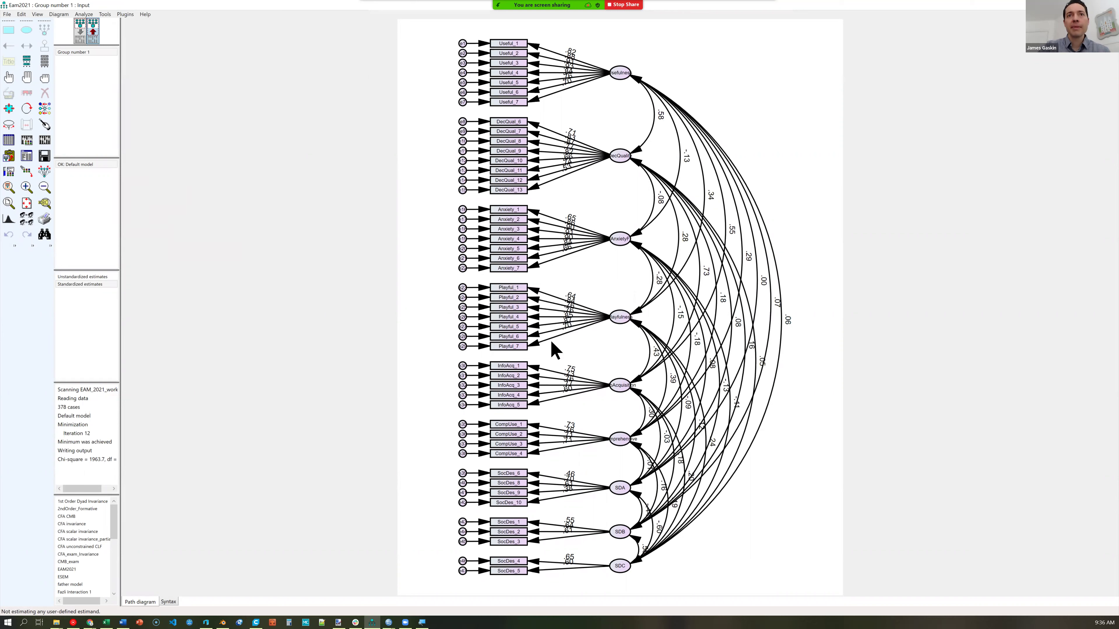